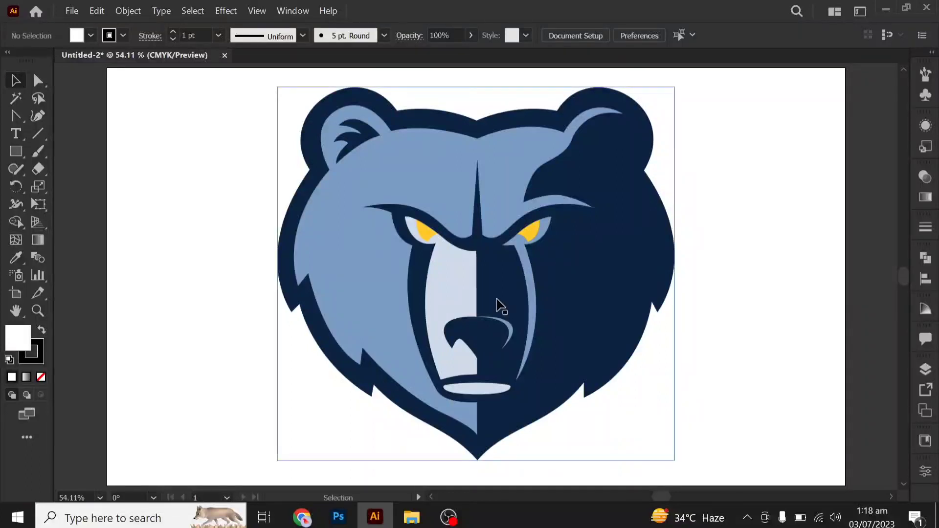
# - Turn the bear reference image's layer into a dimmed template layer
pyautogui.click(493, 286)
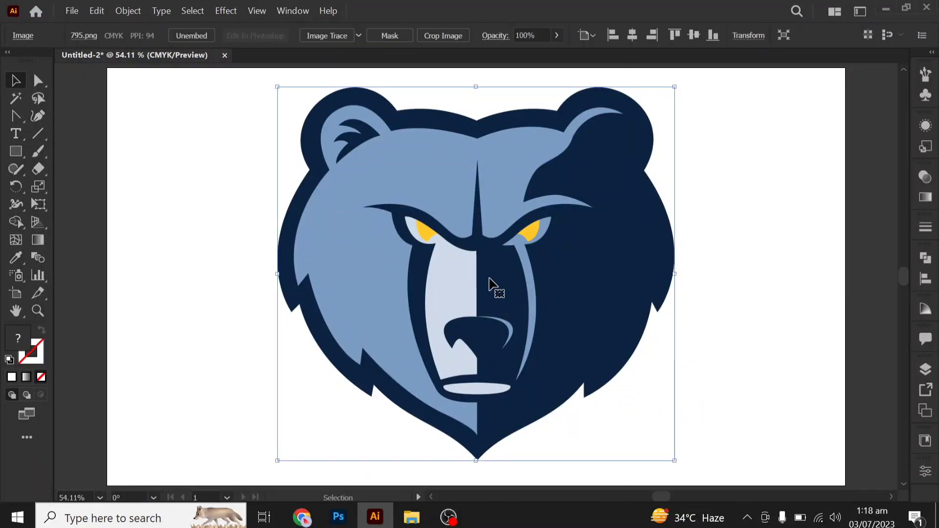
pyautogui.click(926, 371)
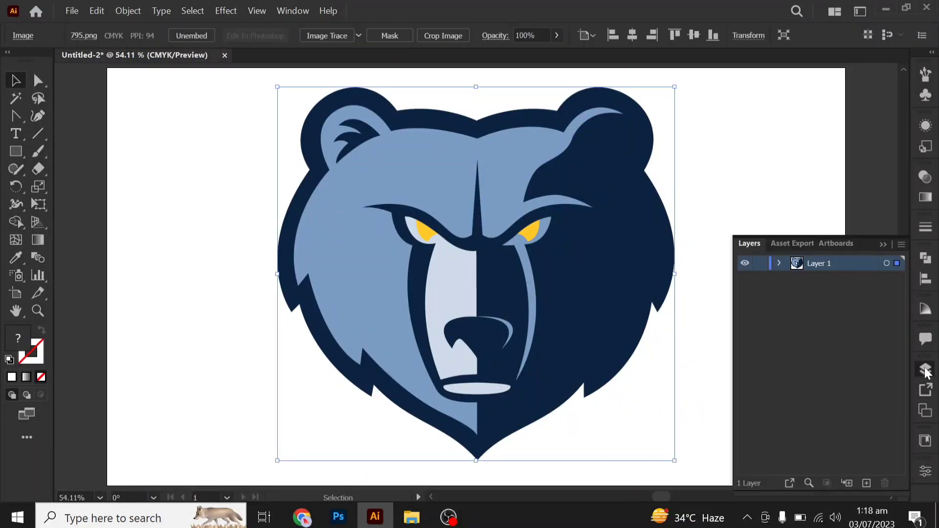
pyautogui.click(900, 245)
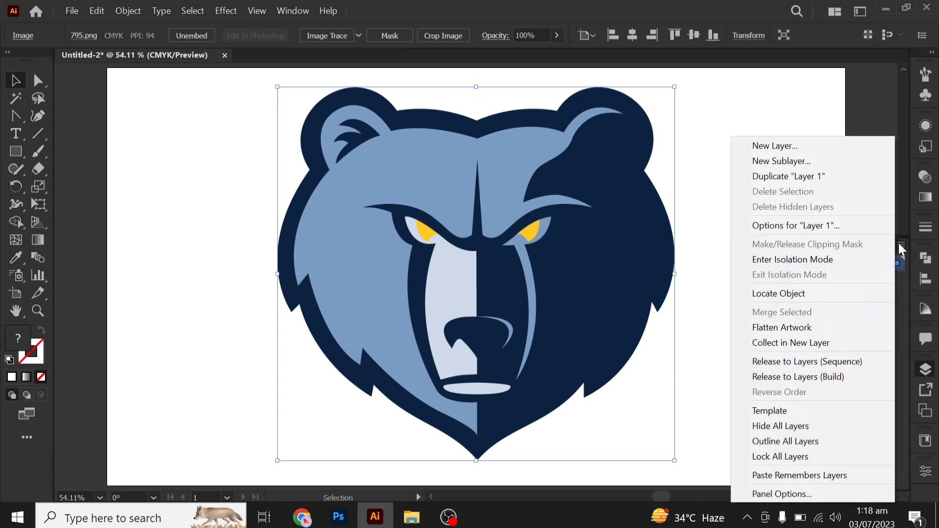
pyautogui.click(811, 411)
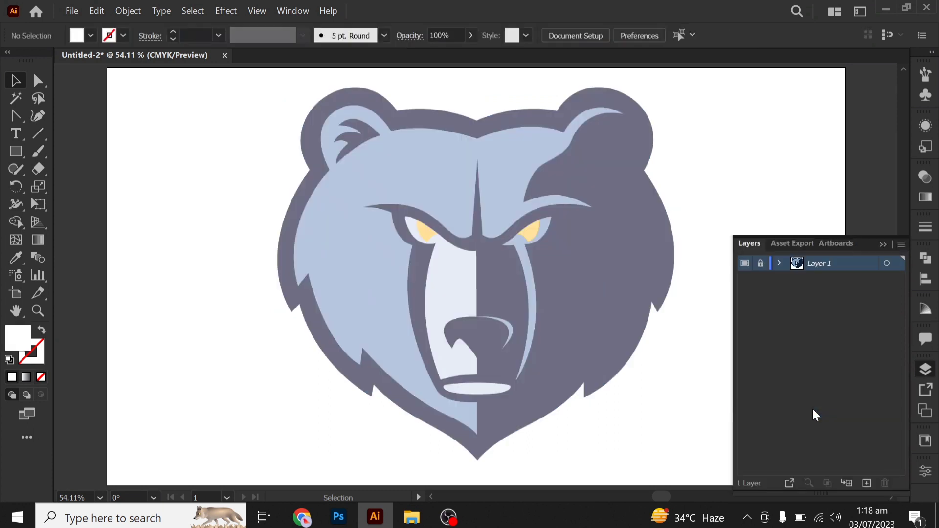
# - Add a new empty Layer 2 above the template for tracing
pyautogui.click(866, 483)
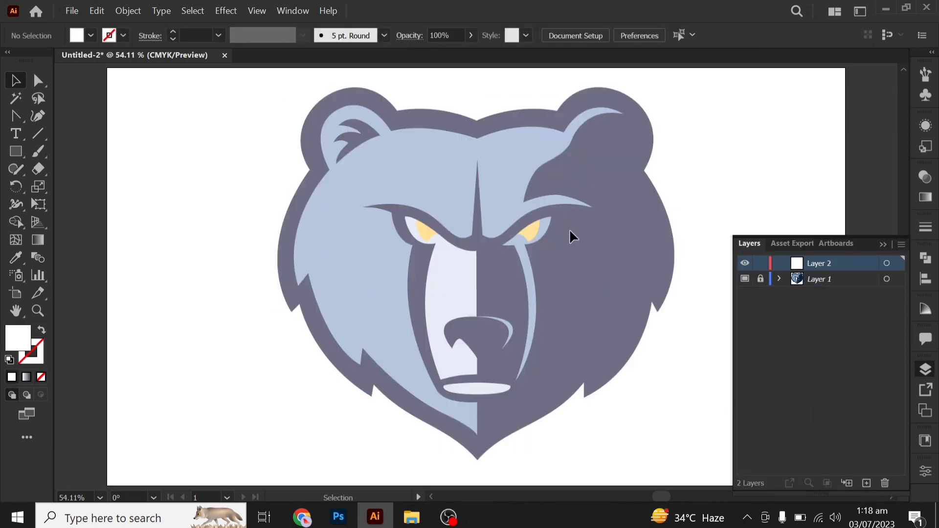
pyautogui.moveTo(508, 300)
pyautogui.mouseDown()
pyautogui.moveTo(433, 302)
pyautogui.moveTo(434, 294)
pyautogui.mouseUp()
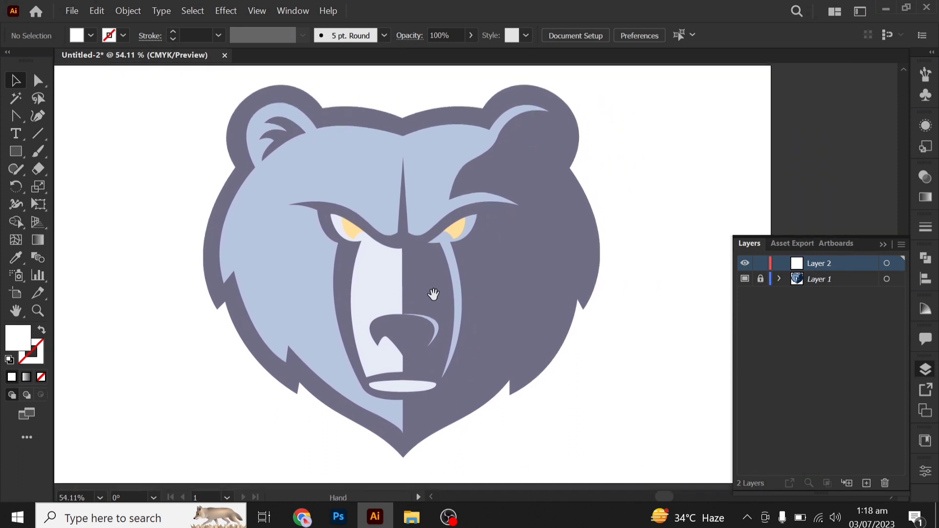
pyautogui.click(12, 120)
# - Give the Pen tool no fill and a 1 pt CMYK Green stroke
pyautogui.press('p')
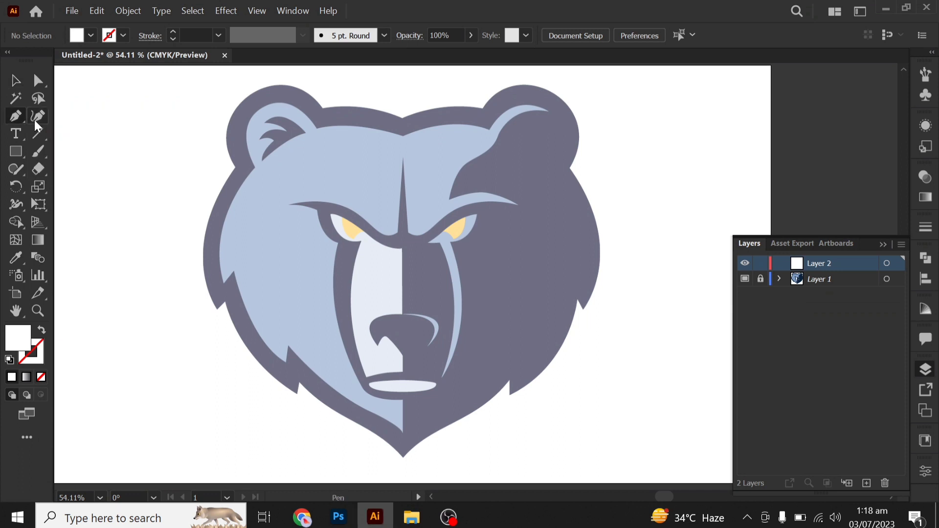
pyautogui.click(42, 332)
pyautogui.click(123, 35)
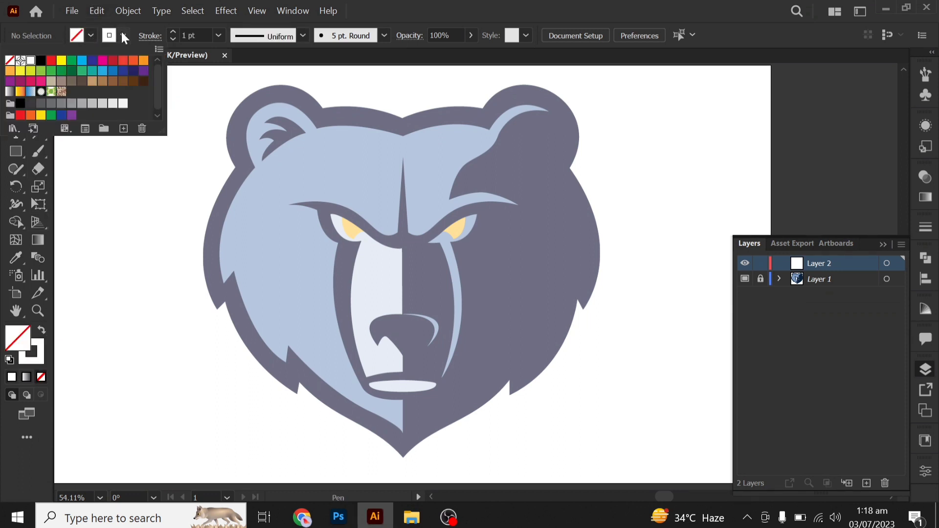
pyautogui.click(71, 60)
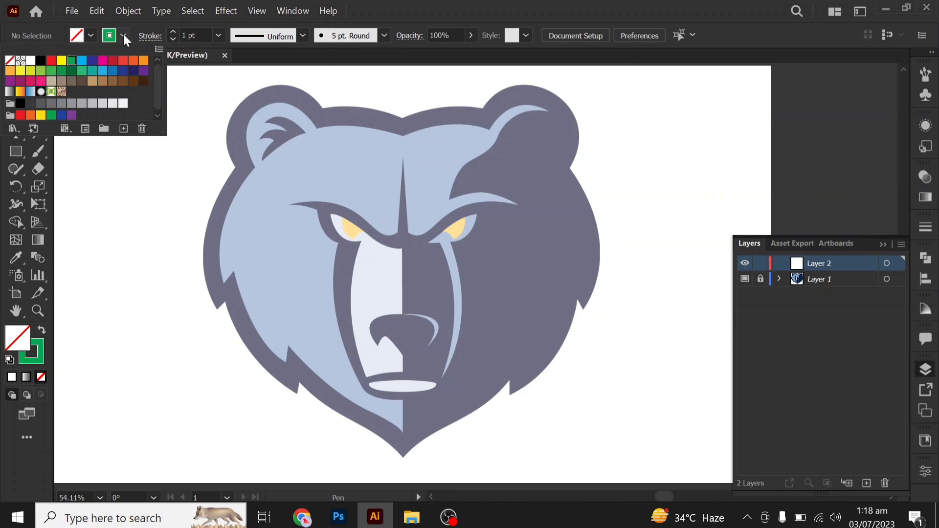
pyautogui.click(122, 34)
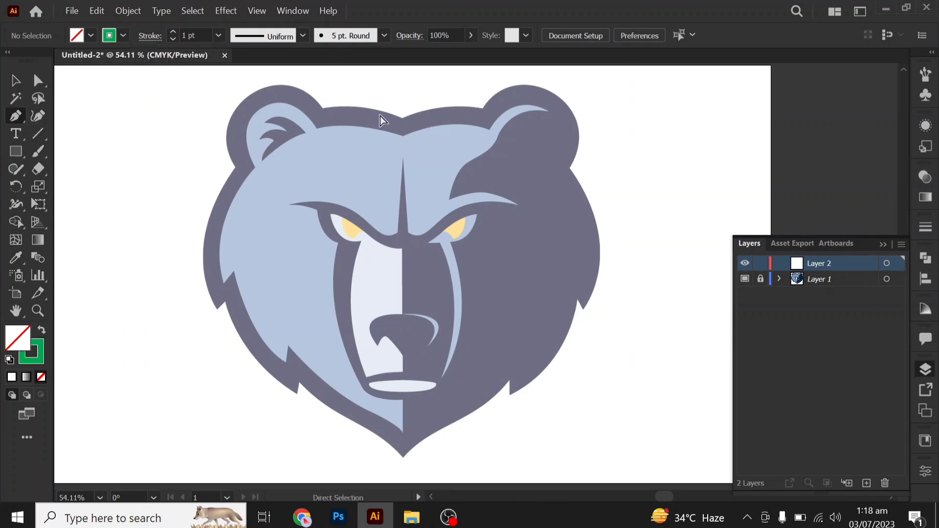
# - Start the path at the forehead centre and place anchors around the left ear
pyautogui.moveTo(379, 117); pyautogui.dragTo(462, 151)
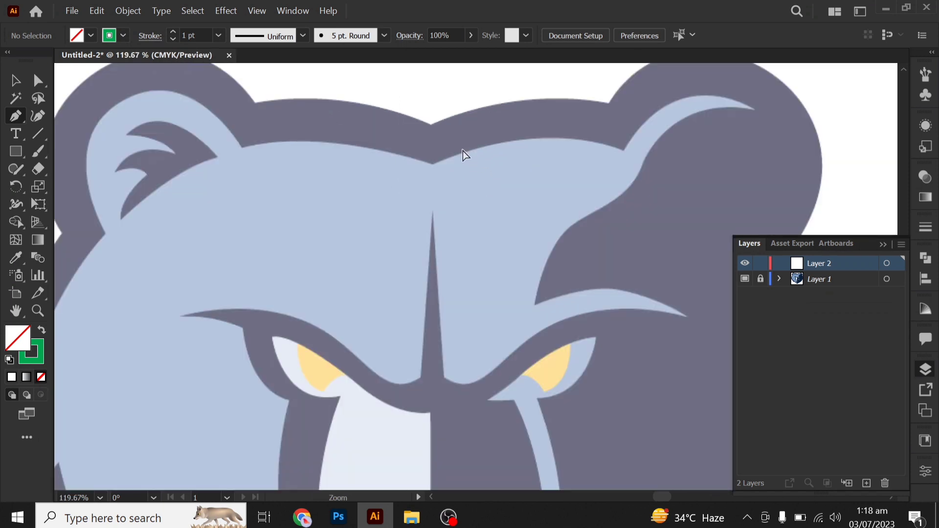
pyautogui.click(432, 125)
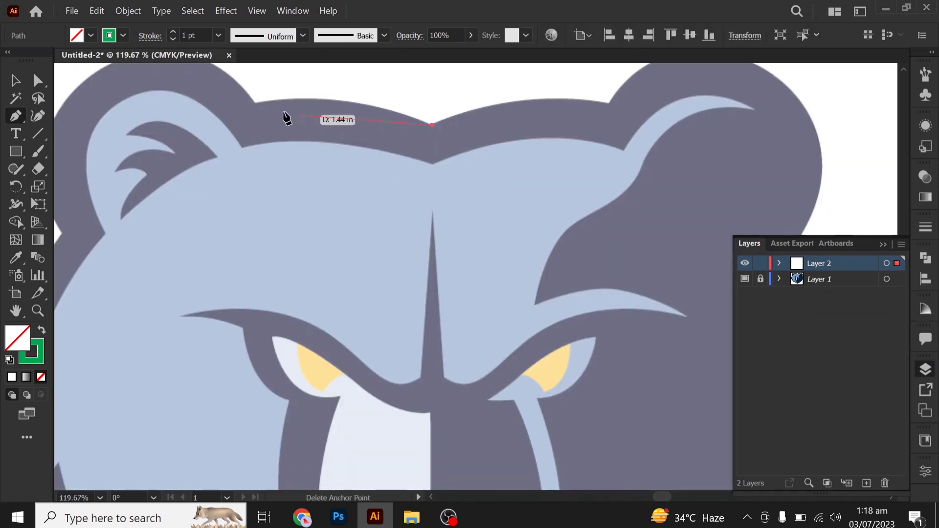
pyautogui.click(256, 103)
pyautogui.moveTo(256, 103); pyautogui.dragTo(405, 165)
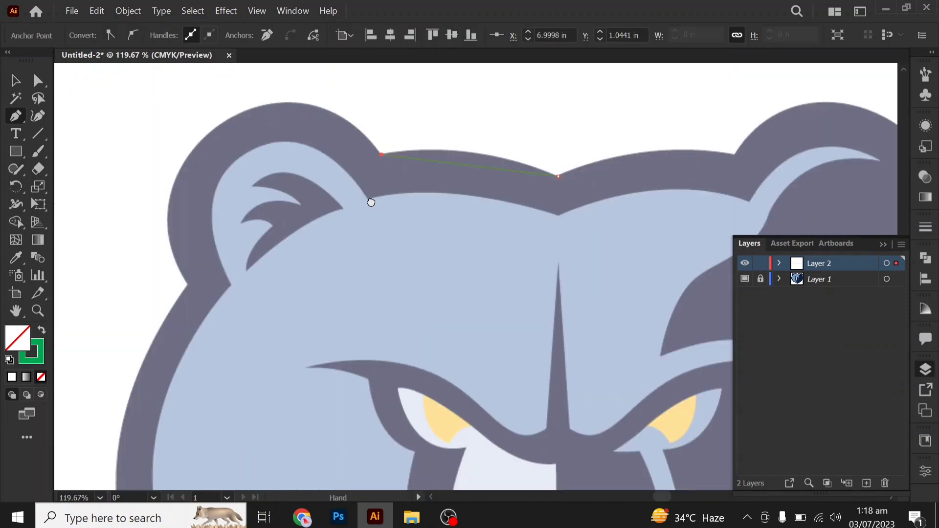
pyautogui.click(238, 136)
pyautogui.click(214, 287)
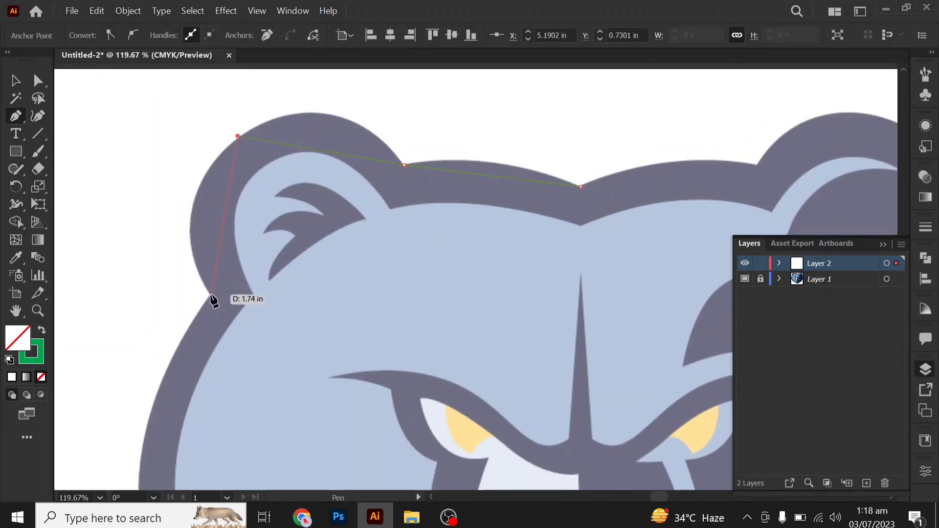
pyautogui.moveTo(272, 329); pyautogui.dragTo(260, 193)
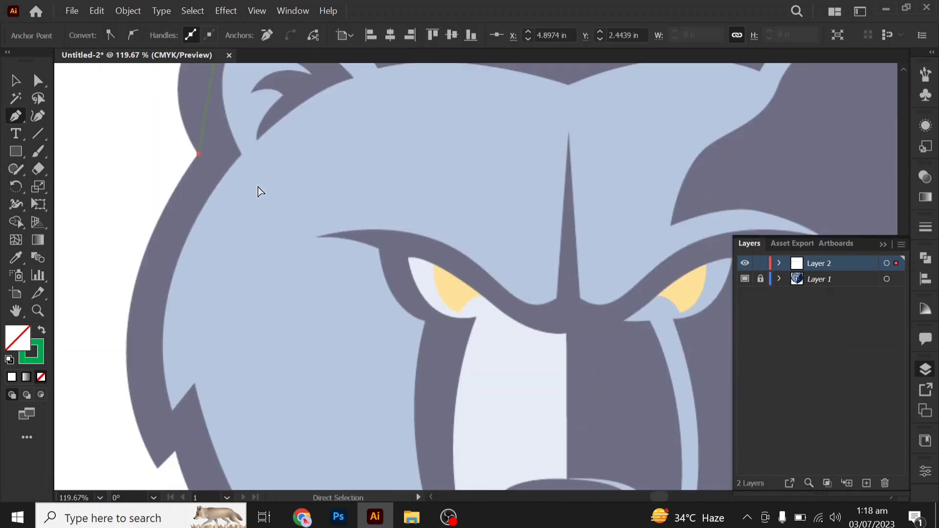
# - Place anchors along the left cheek fur tips and jaw to the chin, closing at the forehead
pyautogui.click(158, 468)
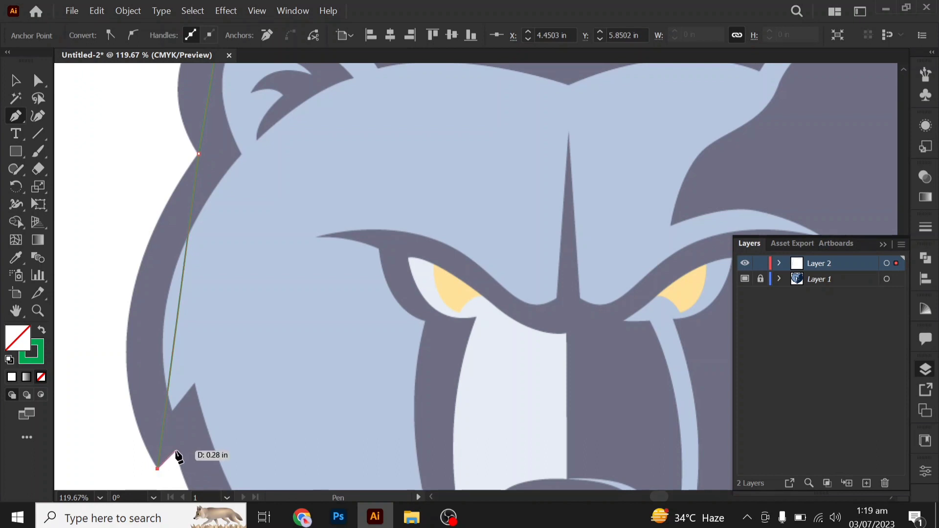
pyautogui.click(176, 452)
pyautogui.scroll(-5, 293, 366)
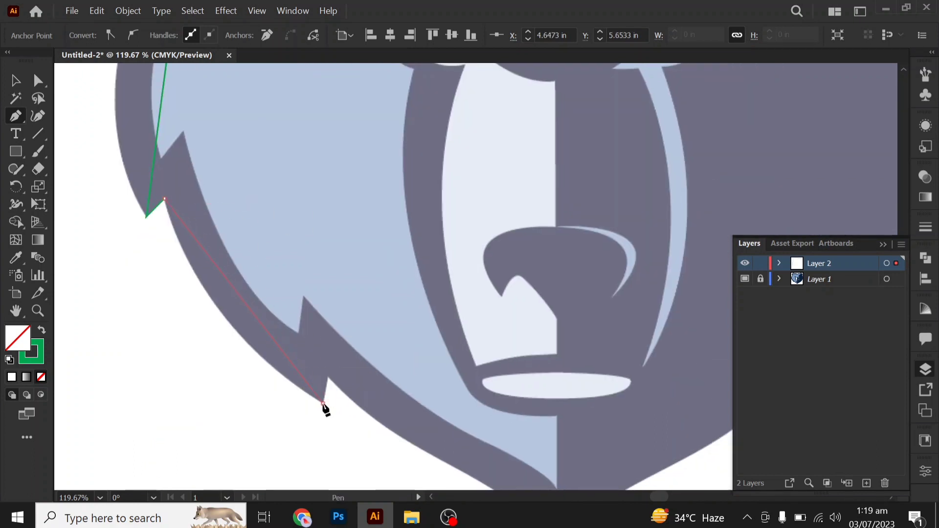
pyautogui.click(322, 404)
pyautogui.click(328, 377)
pyautogui.moveTo(394, 427); pyautogui.dragTo(308, 330)
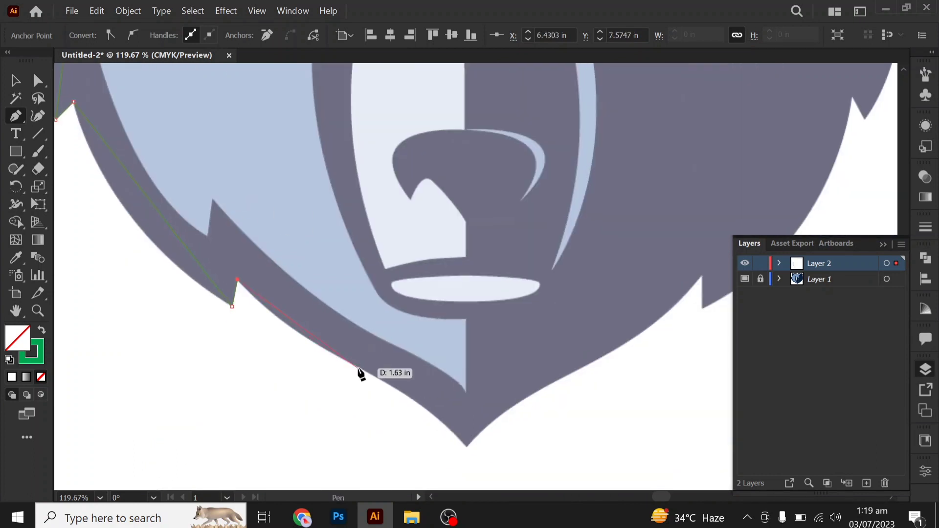
pyautogui.click(357, 367)
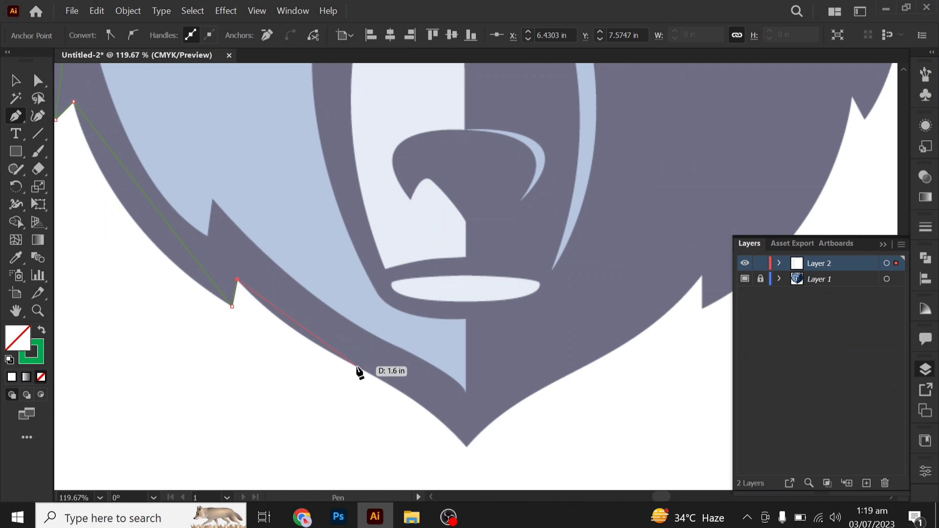
pyautogui.click(466, 446)
pyautogui.hscroll(2, 498, 423)
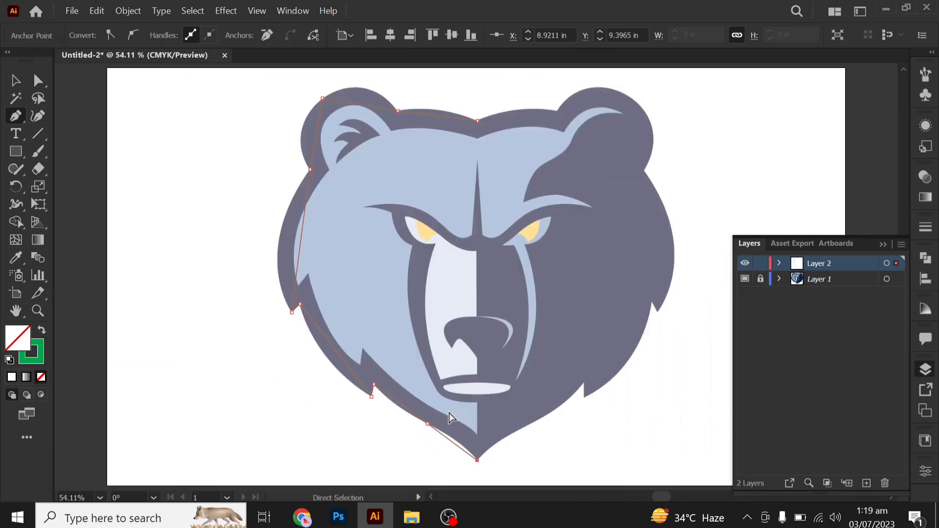
pyautogui.hotkey('ctrl', '0')
pyautogui.click(478, 120)
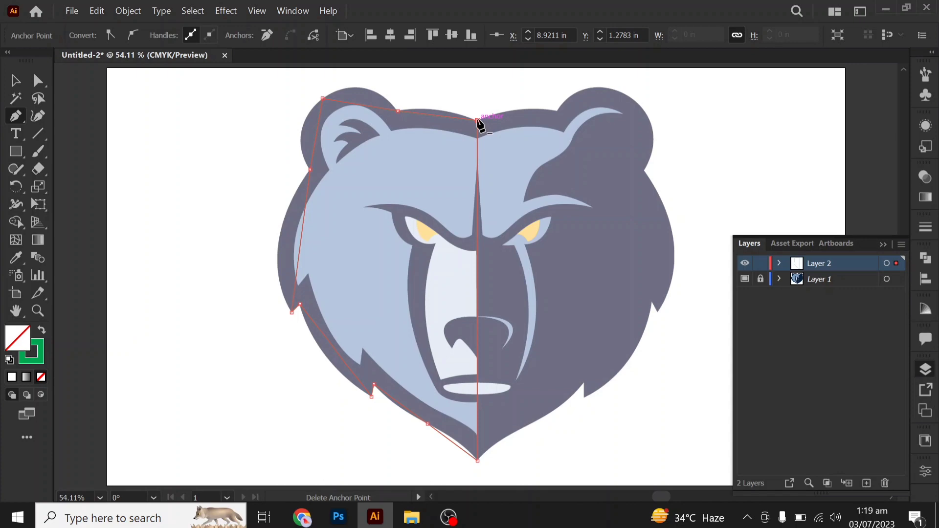
# - Curve the forehead and left ear segments to follow the bear's outline
pyautogui.moveTo(18, 117); pyautogui.dragTo(78, 171)
pyautogui.scroll(3, 421, 146)
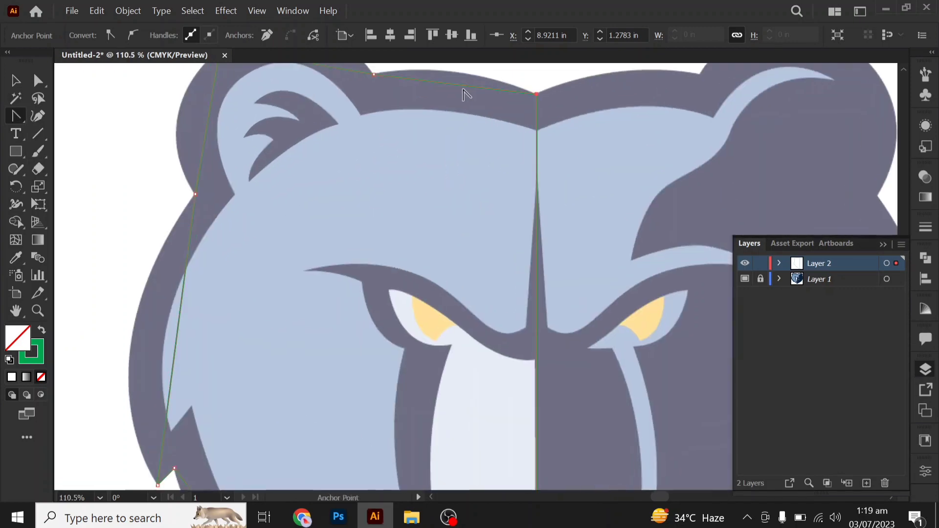
pyautogui.scroll(3, 465, 177)
pyautogui.moveTo(465, 177); pyautogui.dragTo(464, 163)
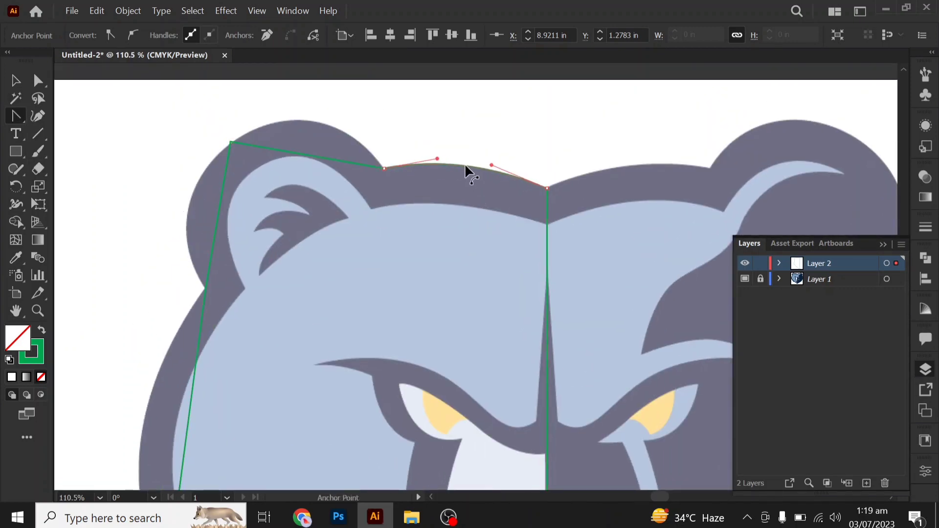
pyautogui.moveTo(306, 155)
pyautogui.mouseDown()
pyautogui.moveTo(314, 116)
pyautogui.moveTo(282, 103)
pyautogui.mouseUp()
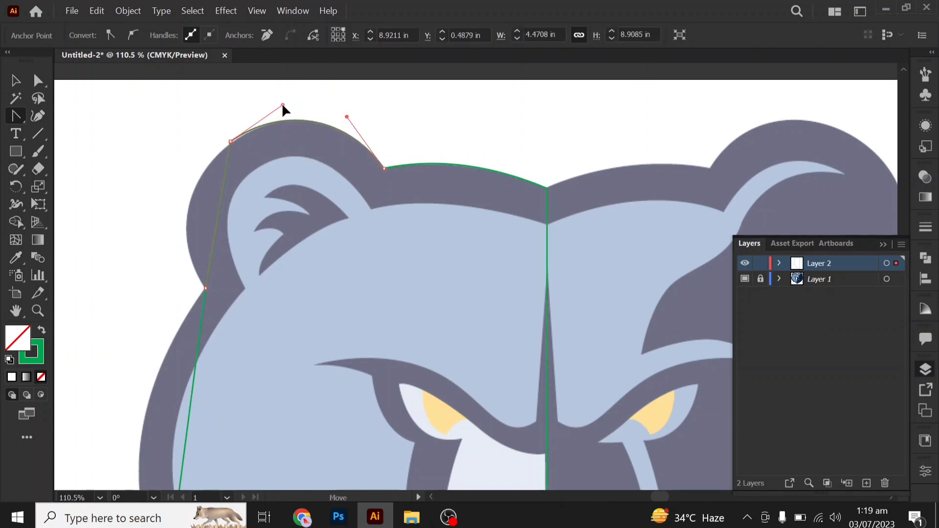
pyautogui.moveTo(219, 207); pyautogui.dragTo(186, 210)
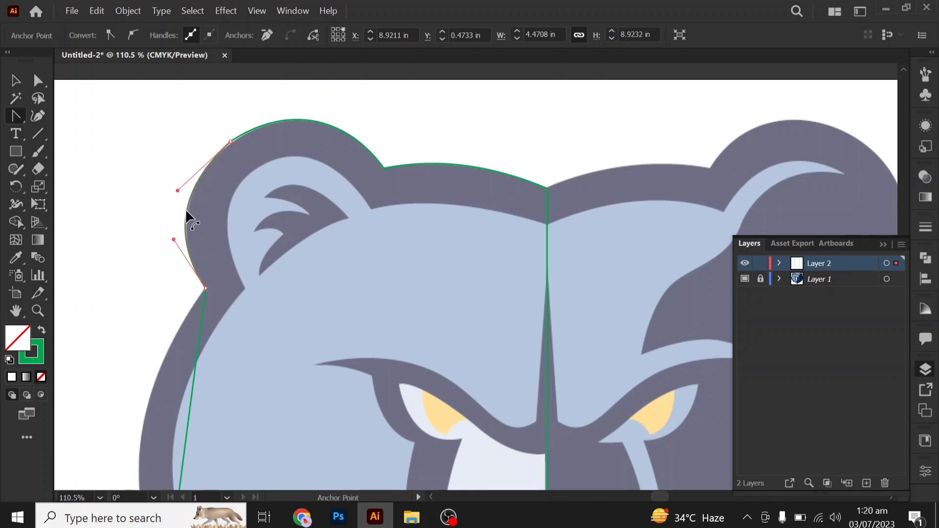
pyautogui.click(39, 80)
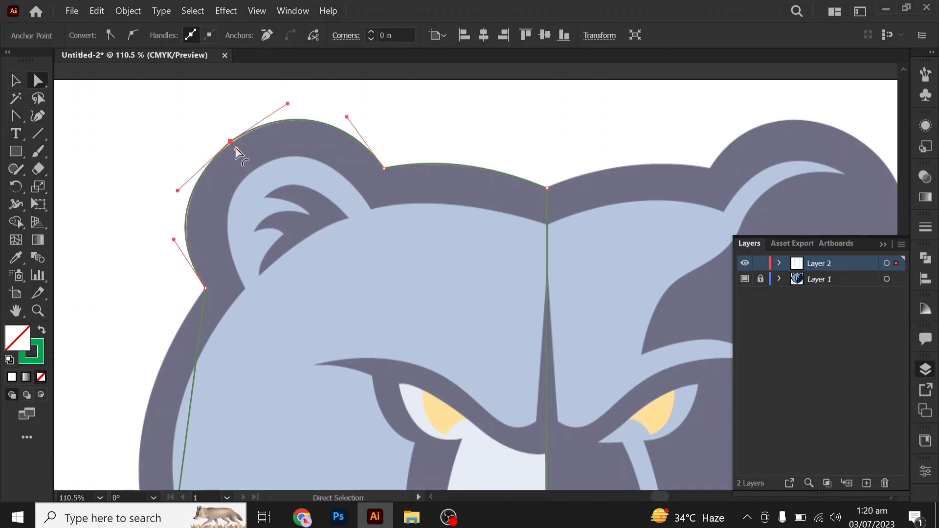
pyautogui.moveTo(236, 149); pyautogui.dragTo(301, 236)
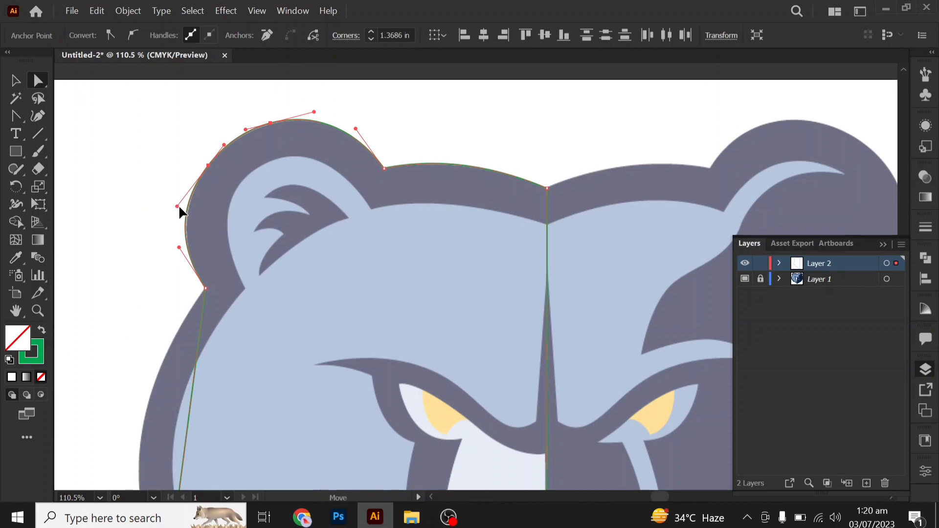
pyautogui.moveTo(179, 207); pyautogui.dragTo(179, 210)
pyautogui.click(15, 116)
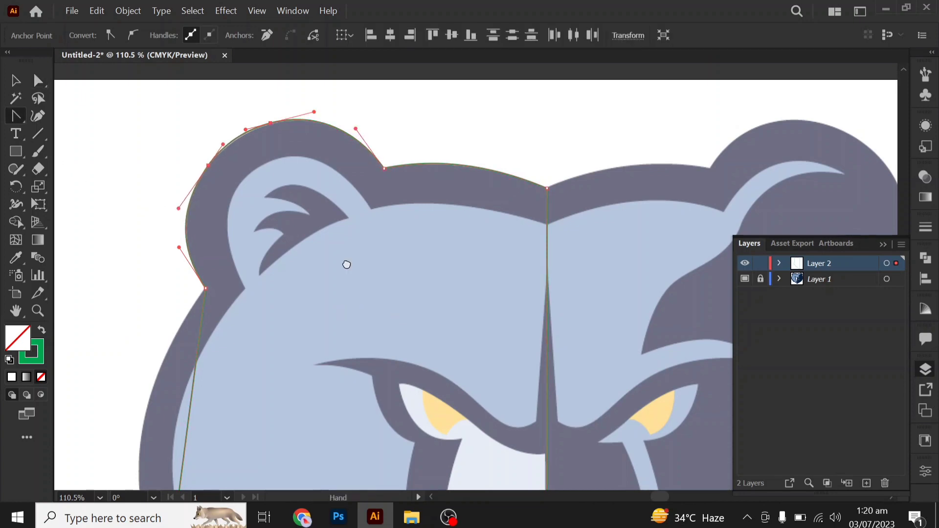
# - Curve the left cheek, jaw and chin segments to match the outline
pyautogui.moveTo(346, 264); pyautogui.dragTo(371, 93)
pyautogui.moveTo(208, 276); pyautogui.dragTo(162, 277)
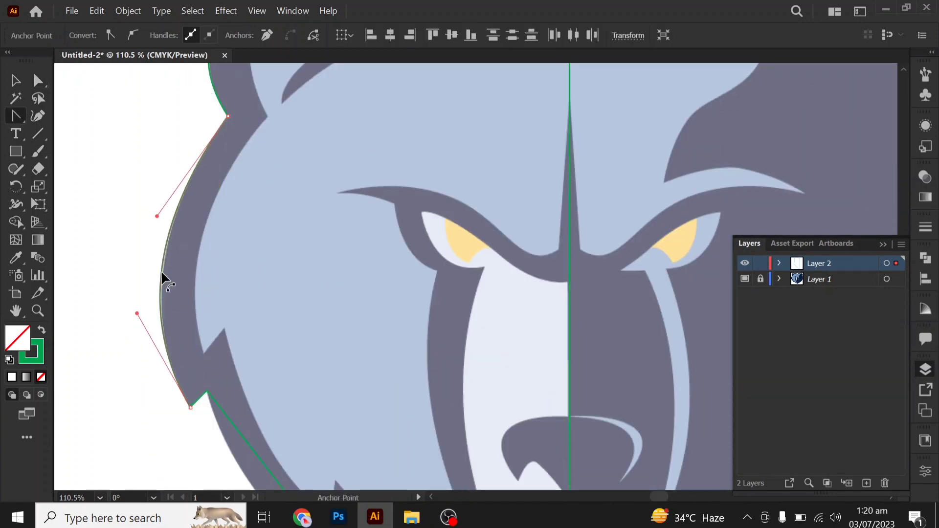
pyautogui.moveTo(379, 388); pyautogui.dragTo(328, 158)
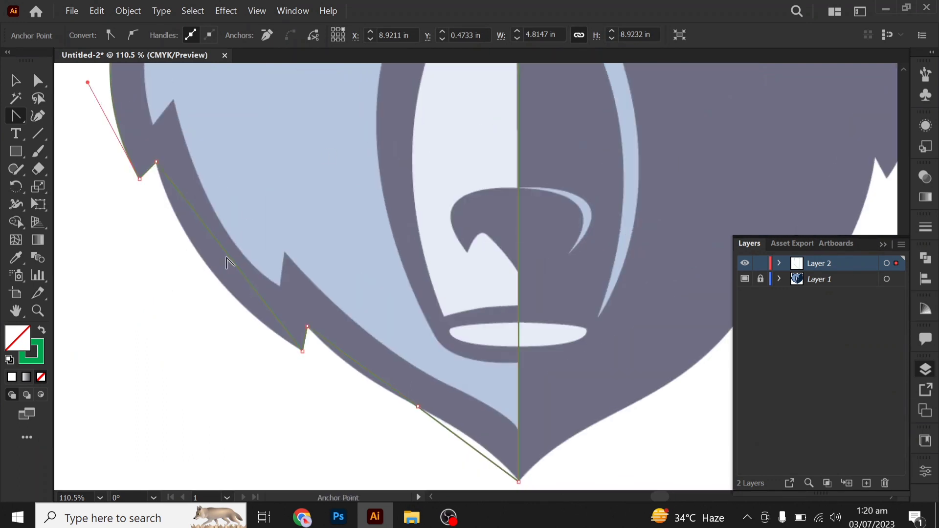
pyautogui.moveTo(228, 263); pyautogui.dragTo(208, 272)
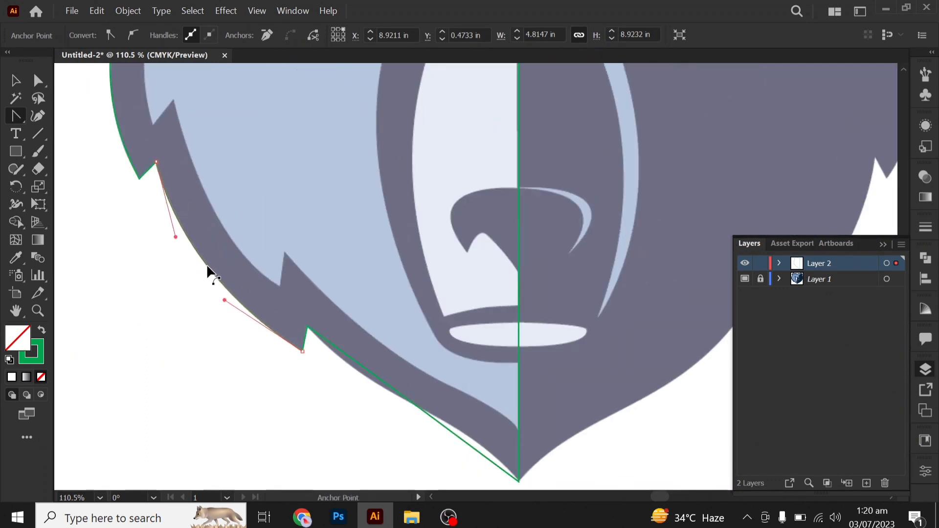
pyautogui.moveTo(419, 397); pyautogui.dragTo(412, 350)
pyautogui.moveTo(369, 330); pyautogui.dragTo(355, 325)
pyautogui.moveTo(461, 395); pyautogui.dragTo(466, 395)
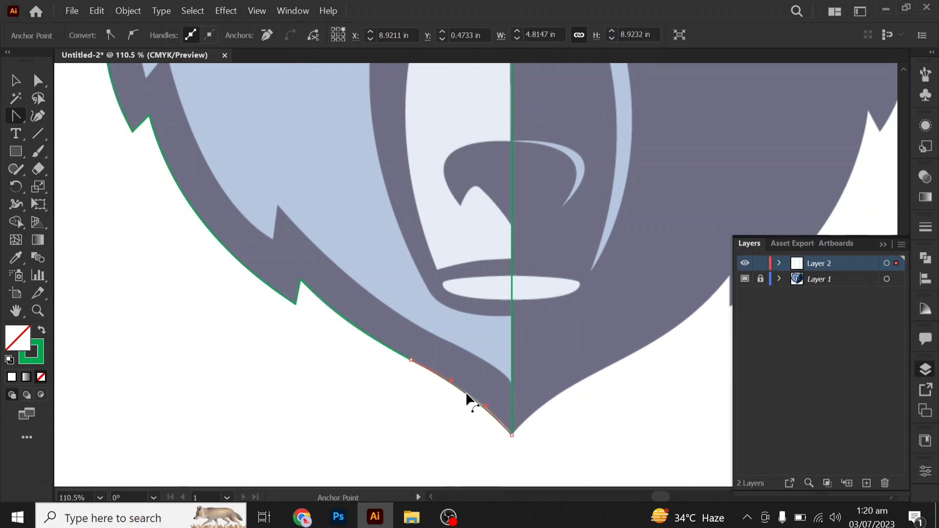
# - Nudge the chin anchor onto the centre line and select the whole left-half path
pyautogui.scroll(3, 520, 436)
pyautogui.click(39, 81)
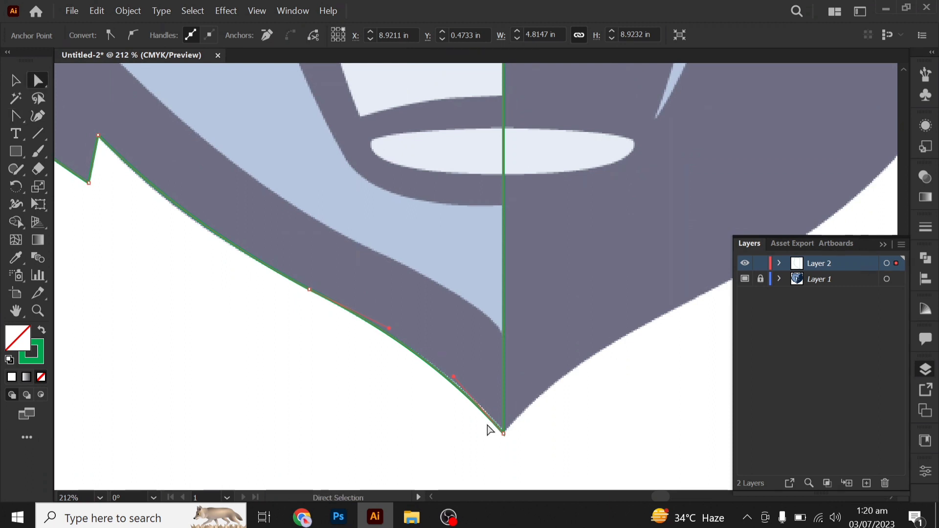
pyautogui.moveTo(504, 433); pyautogui.dragTo(506, 433)
pyautogui.hotkey('ctrl', '0')
pyautogui.click(16, 81)
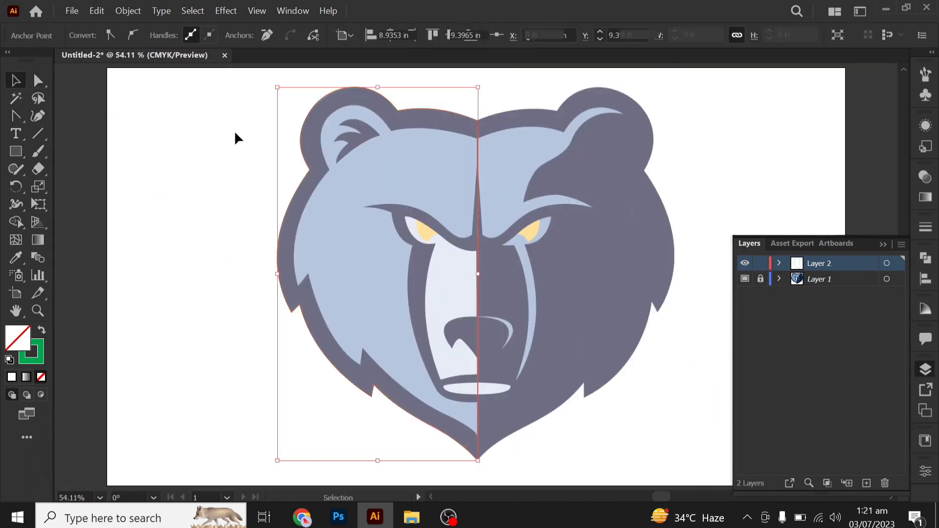
# - Reflect a vertical copy of the left-half outline and align it over the right half
pyautogui.rightClick(377, 127)
pyautogui.click(416, 400)
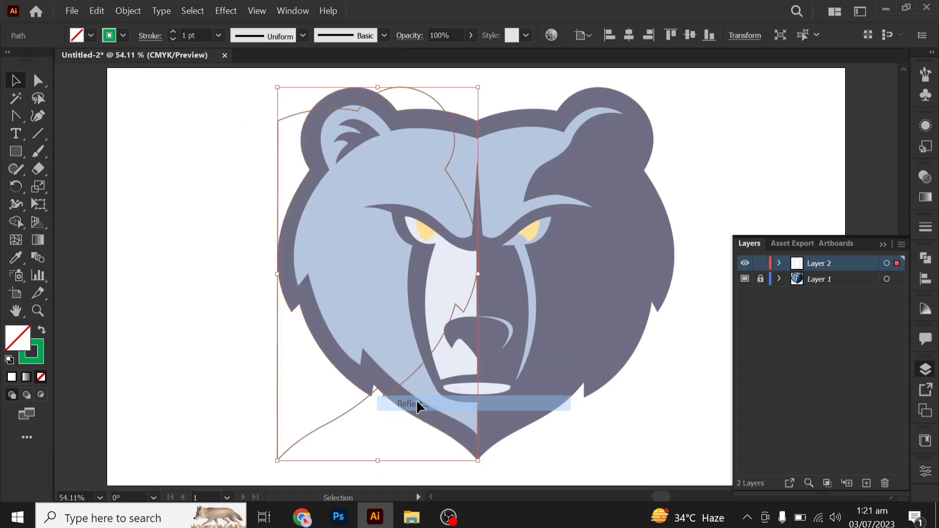
pyautogui.click(511, 404)
pyautogui.moveTo(441, 336); pyautogui.dragTo(640, 339)
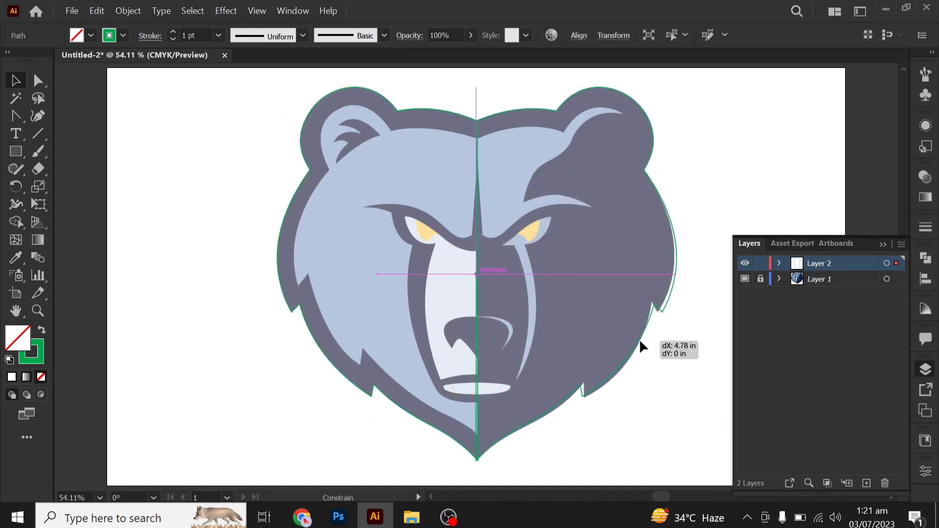
pyautogui.moveTo(641, 342); pyautogui.dragTo(641, 339)
# - Snap the mirrored copy's top centre anchor onto the left half's anchor
pyautogui.moveTo(613, 256); pyautogui.dragTo(703, 278)
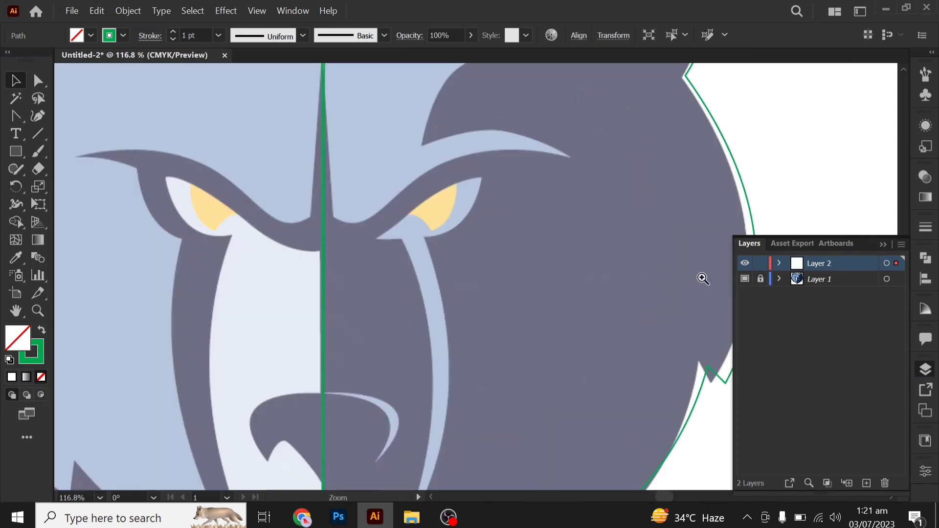
pyautogui.scroll(5, 703, 278)
pyautogui.scroll(3, 565, 279)
pyautogui.scroll(2, 490, 283)
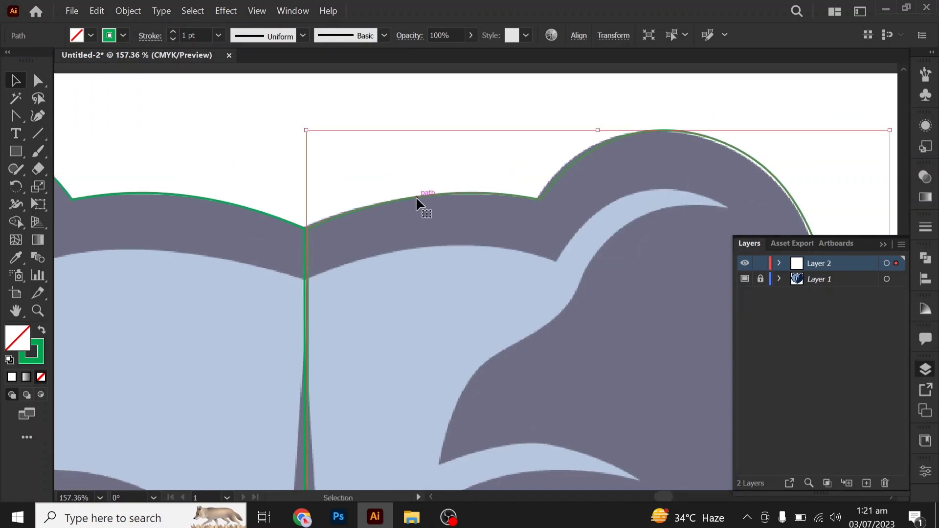
pyautogui.press('a')
pyautogui.scroll(4, 352, 230)
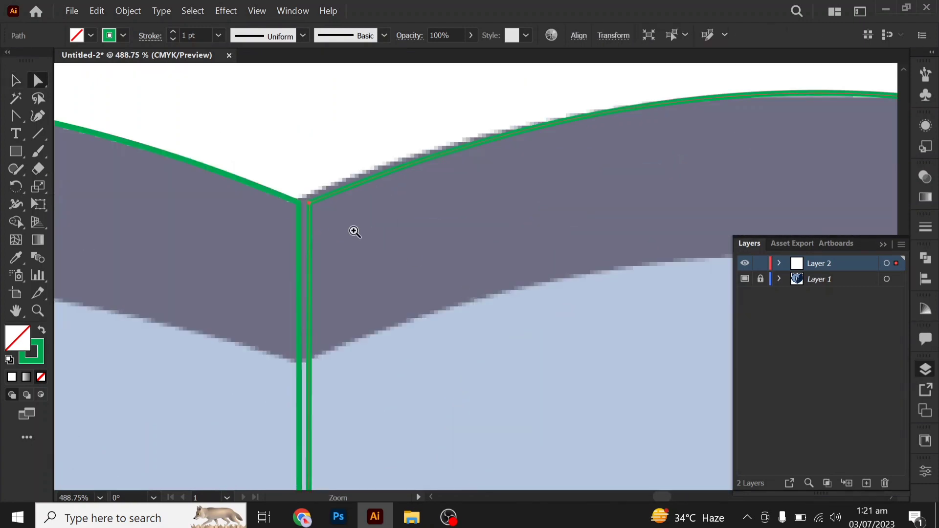
pyautogui.moveTo(309, 203); pyautogui.dragTo(299, 202)
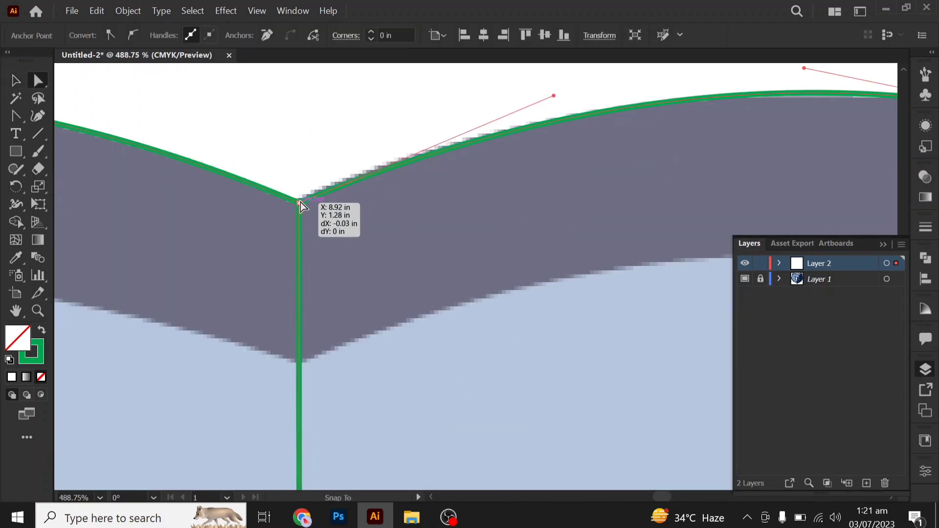
# - Reposition the right ear's anchors and delete the extra ear anchor
pyautogui.scroll(-3, 542, 216)
pyautogui.scroll(-2, 542, 216)
pyautogui.moveTo(659, 273); pyautogui.dragTo(423, 250)
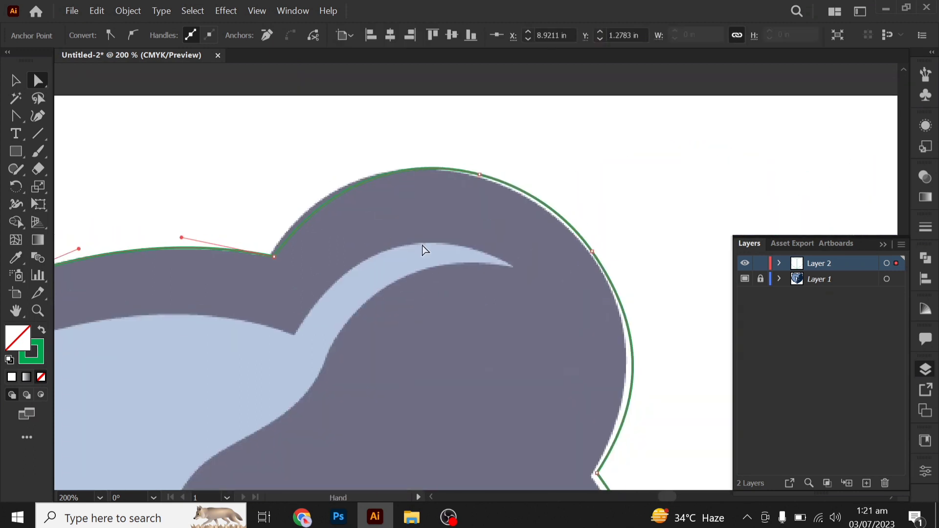
pyautogui.moveTo(274, 256); pyautogui.dragTo(270, 255)
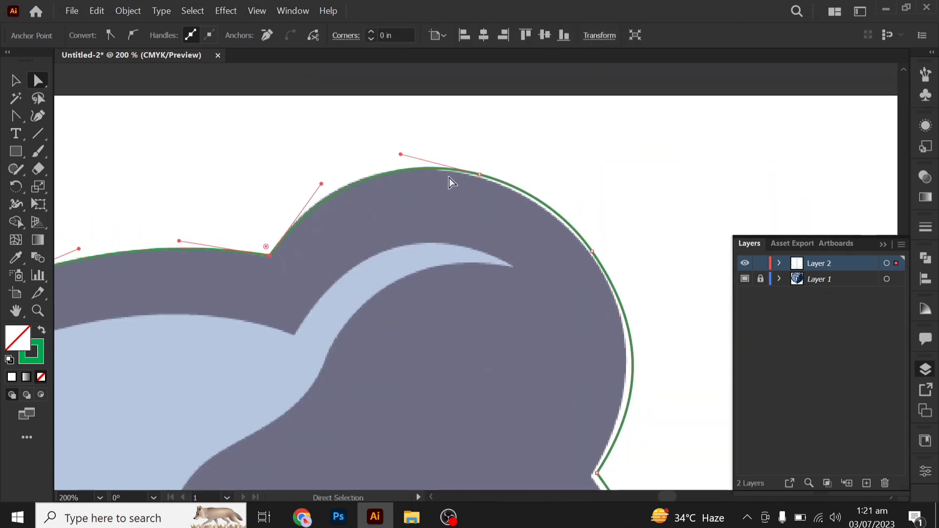
pyautogui.click(479, 175)
pyautogui.moveTo(479, 175); pyautogui.dragTo(471, 174)
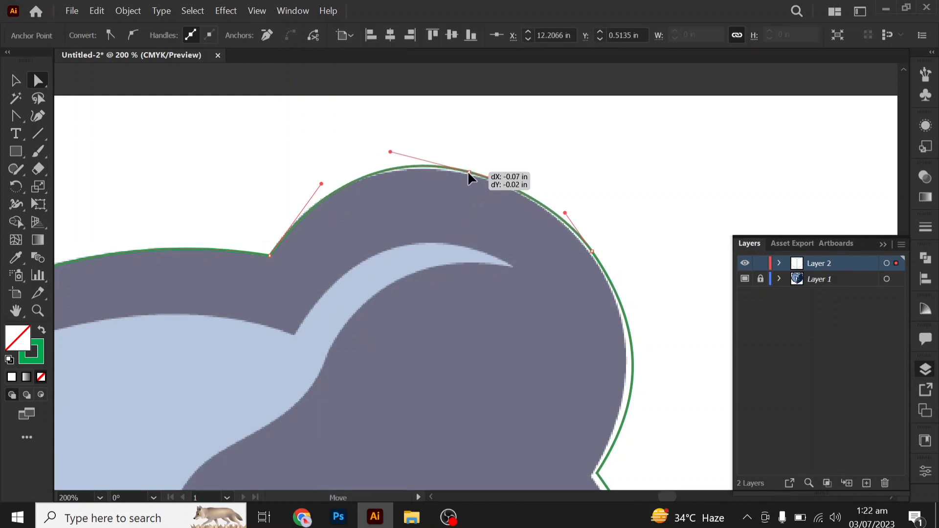
pyautogui.click(267, 35)
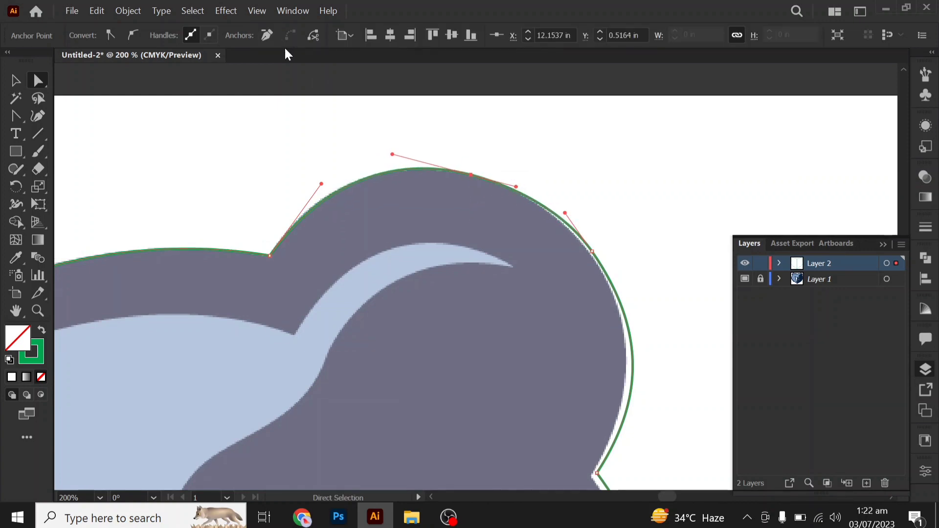
# - Reshape the right ear curve to its edge and fine-tune the points below the ear
pyautogui.hotkey('shift', 'c')
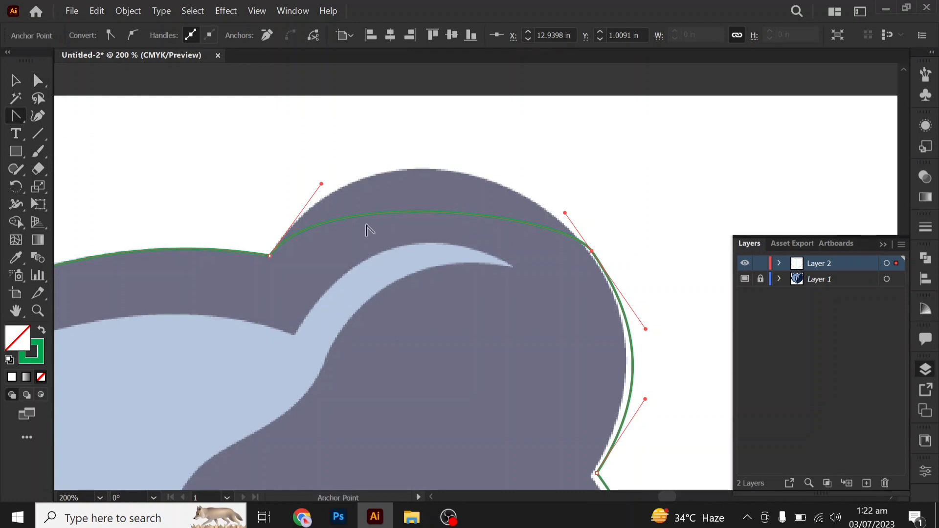
pyautogui.moveTo(445, 212); pyautogui.dragTo(436, 166)
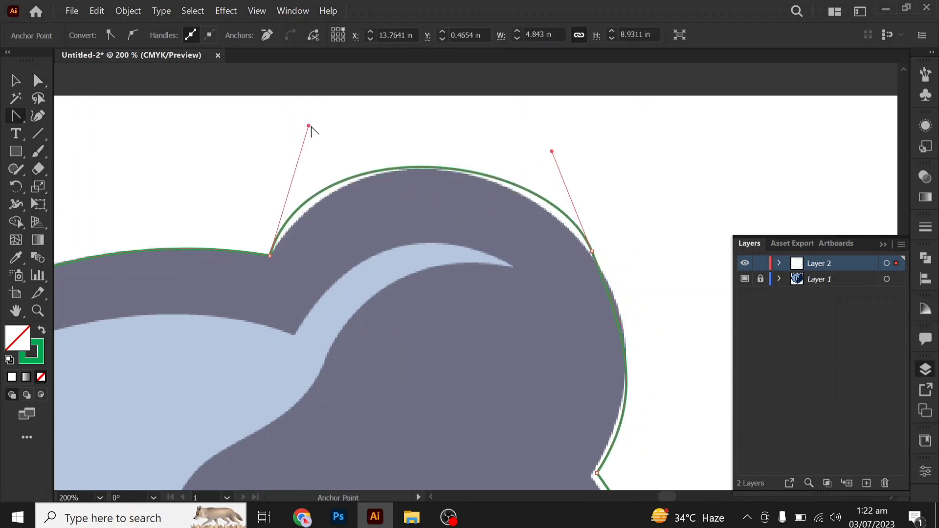
pyautogui.moveTo(308, 126); pyautogui.dragTo(347, 125)
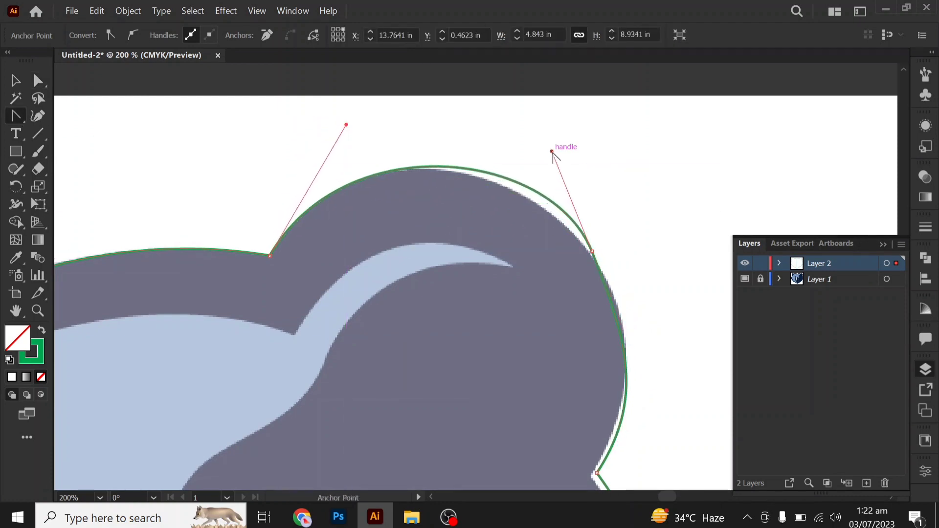
pyautogui.moveTo(552, 151); pyautogui.dragTo(520, 156)
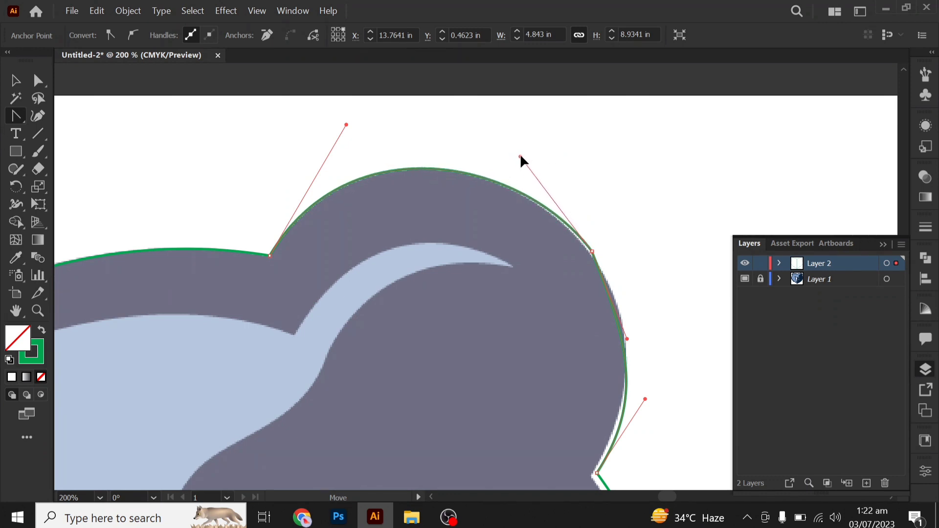
pyautogui.moveTo(626, 428); pyautogui.dragTo(551, 341)
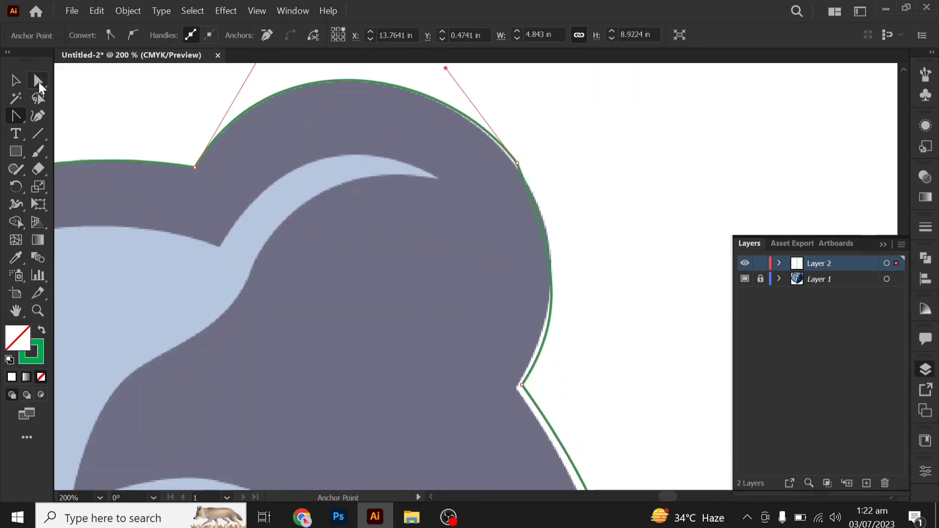
pyautogui.click(38, 80)
pyautogui.moveTo(522, 385); pyautogui.dragTo(517, 385)
pyautogui.moveTo(552, 251); pyautogui.dragTo(559, 236)
pyautogui.moveTo(516, 164); pyautogui.dragTo(515, 164)
# - Move the right cheek notch anchors onto the fur notch tips and reshape adjacent curves
pyautogui.scroll(-5, 395, 251)
pyautogui.hscroll(3, 395, 250)
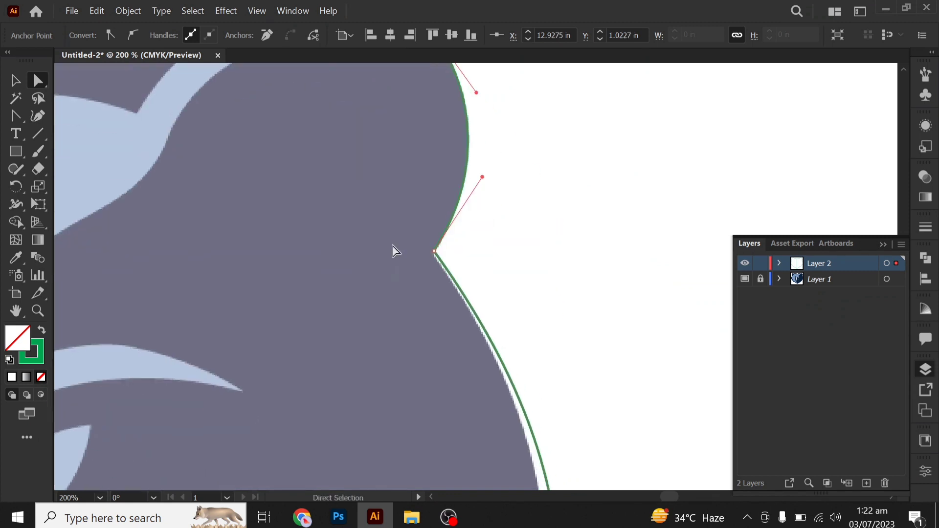
pyautogui.moveTo(435, 246); pyautogui.dragTo(455, 271)
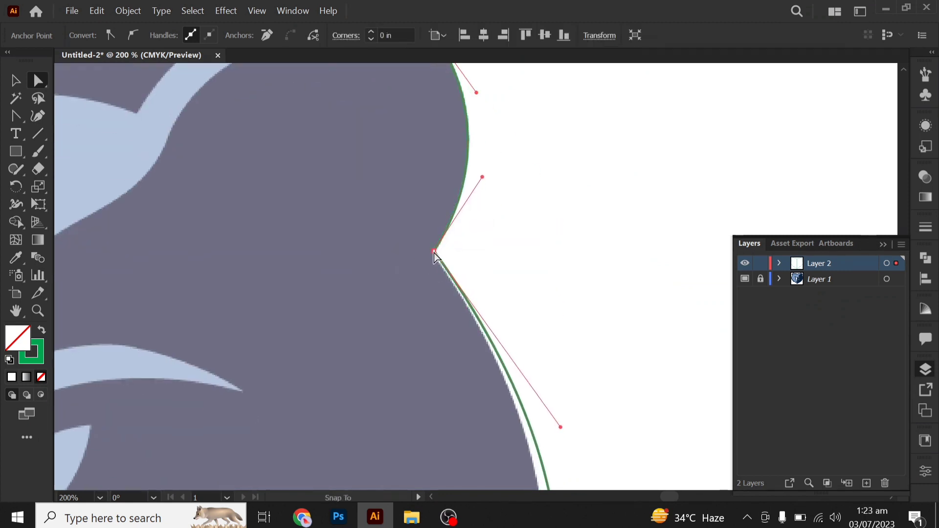
pyautogui.moveTo(541, 304); pyautogui.dragTo(510, 142)
pyautogui.scroll(5, 511, 143)
pyautogui.scroll(-2, 511, 143)
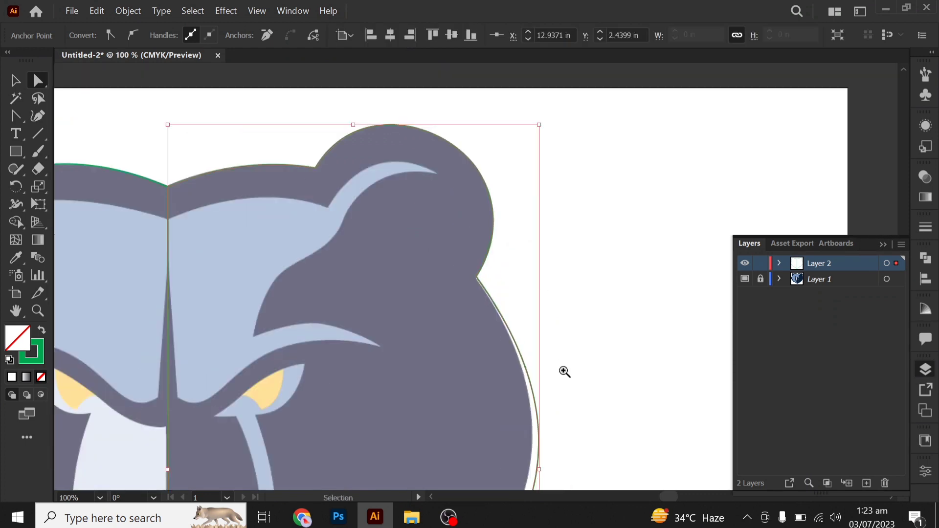
pyautogui.moveTo(563, 372); pyautogui.dragTo(471, 368)
pyautogui.scroll(-3, 471, 369)
pyautogui.scroll(1, 444, 345)
pyautogui.click(448, 365)
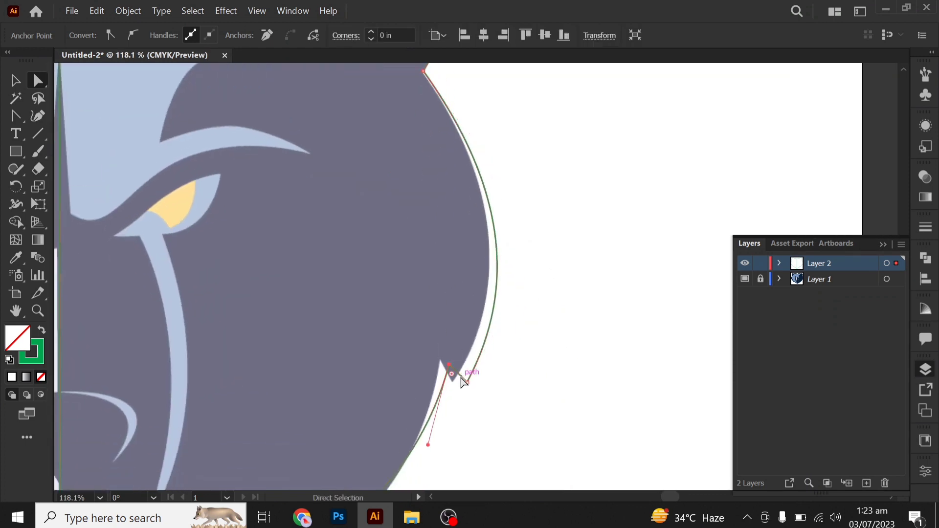
pyautogui.moveTo(441, 362); pyautogui.dragTo(433, 357)
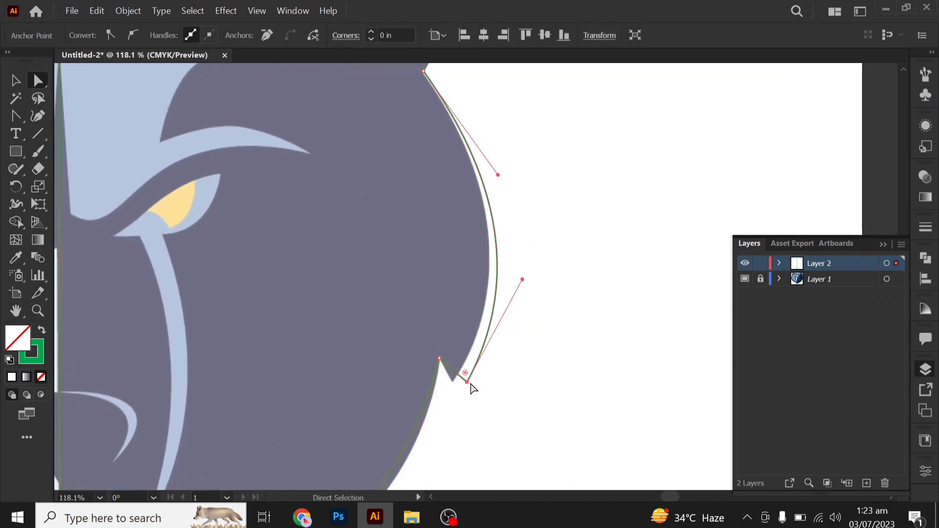
pyautogui.moveTo(468, 383); pyautogui.dragTo(451, 380)
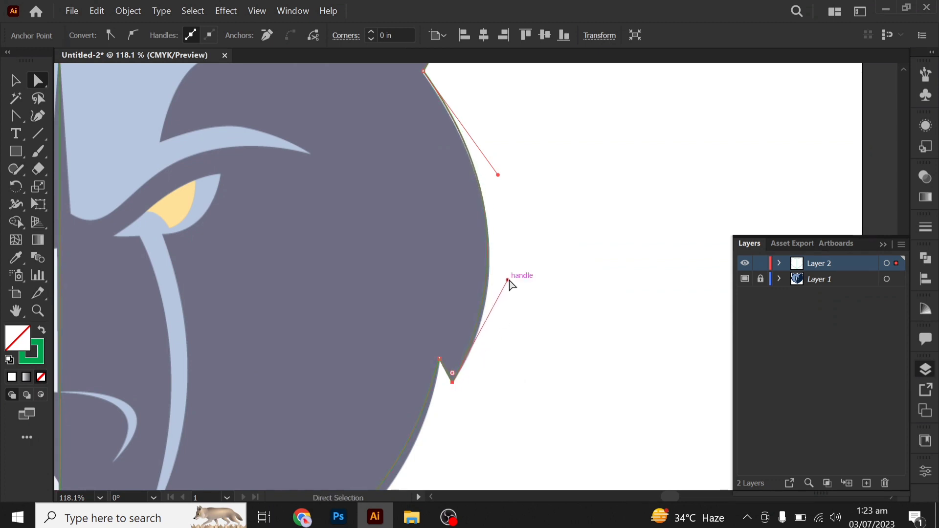
pyautogui.moveTo(512, 281); pyautogui.dragTo(512, 286)
pyautogui.moveTo(498, 175); pyautogui.dragTo(500, 177)
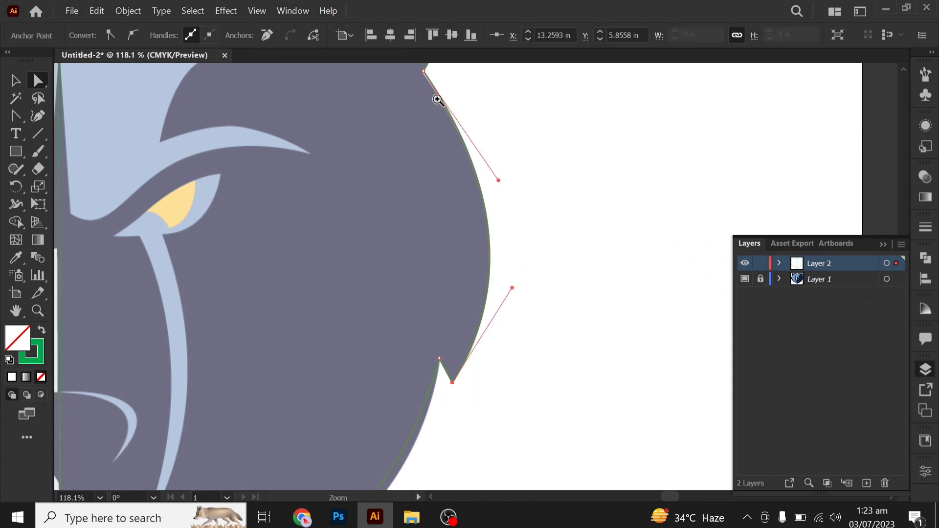
# - Adjust the lower-right jaw anchors and bend the jaw curve to match the edge
pyautogui.scroll(3, 435, 90)
pyautogui.moveTo(387, 98)
pyautogui.mouseDown()
pyautogui.moveTo(336, 254)
pyautogui.moveTo(372, 265)
pyautogui.mouseUp()
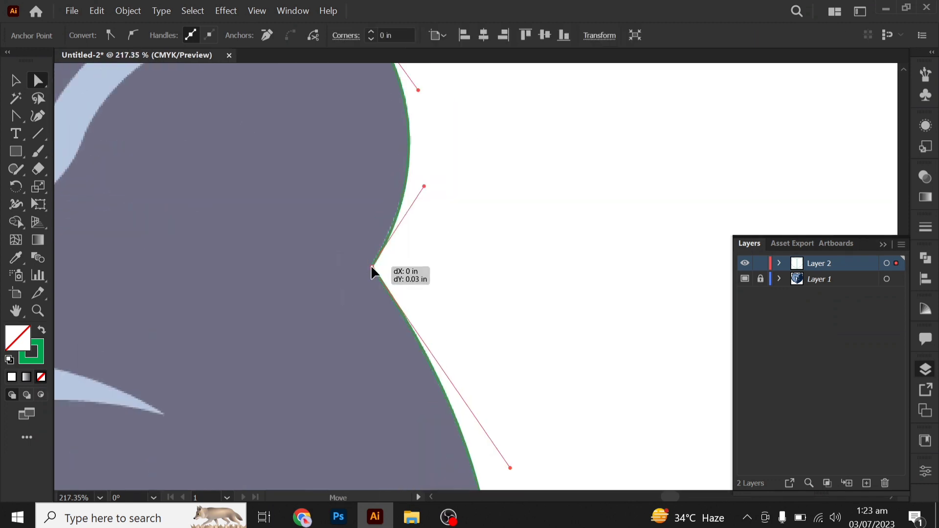
pyautogui.scroll(-5, 612, 392)
pyautogui.scroll(2, 612, 391)
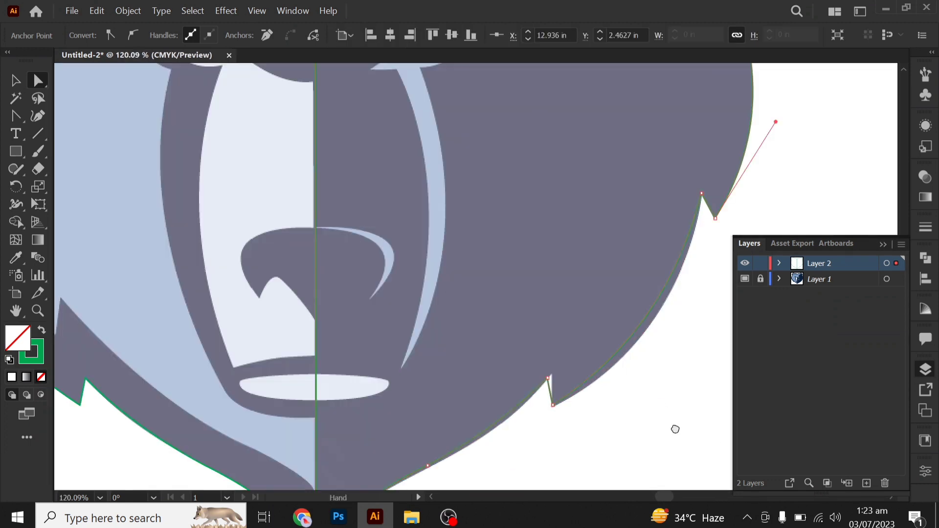
pyautogui.scroll(1, 675, 430)
pyautogui.moveTo(345, 419); pyautogui.dragTo(338, 424)
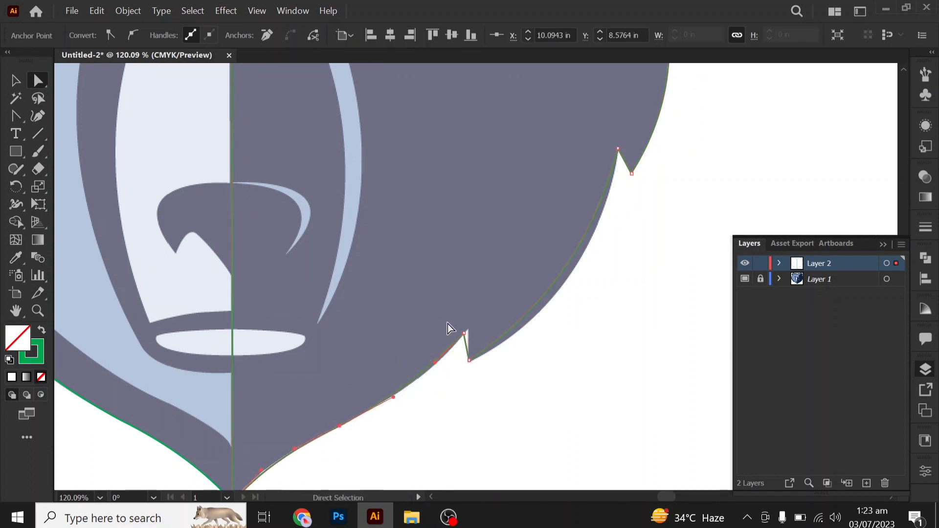
pyautogui.moveTo(463, 333); pyautogui.dragTo(468, 329)
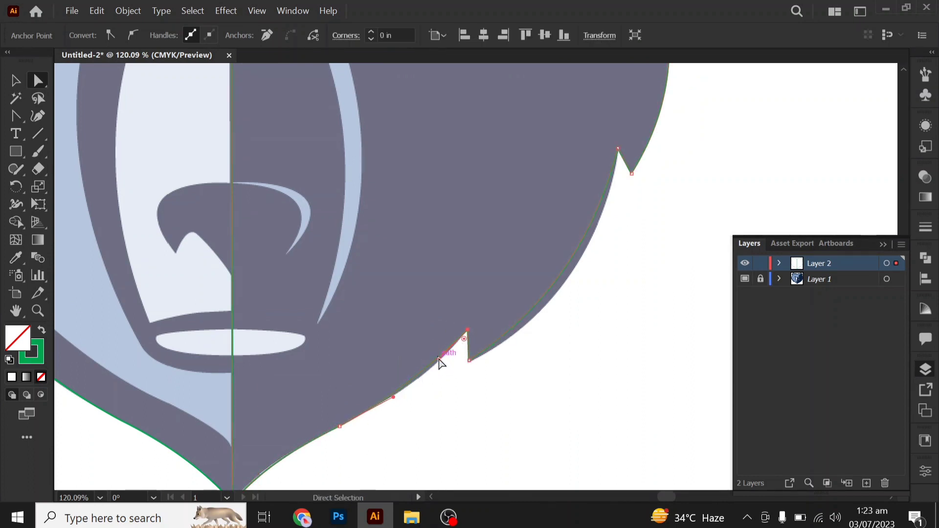
pyautogui.moveTo(440, 361); pyautogui.dragTo(439, 367)
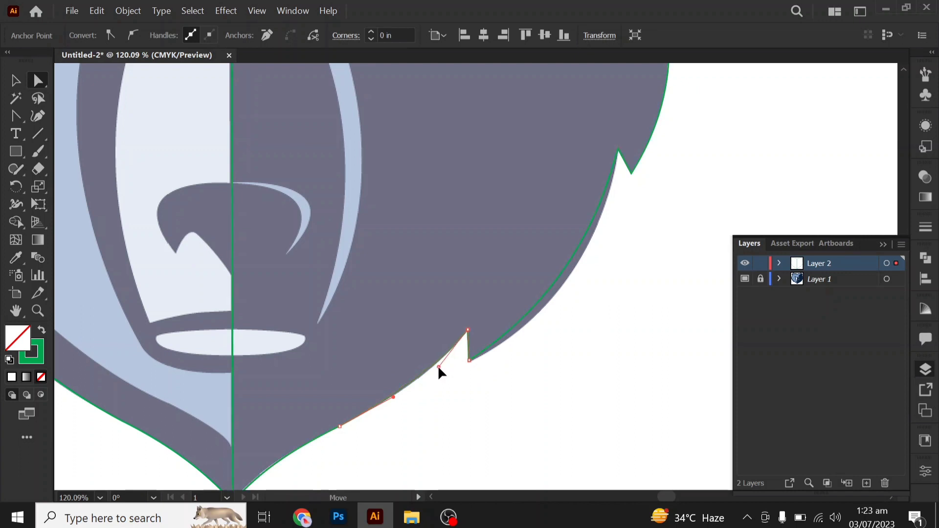
pyautogui.click(22, 121)
pyautogui.moveTo(562, 280); pyautogui.dragTo(568, 277)
pyautogui.click(38, 80)
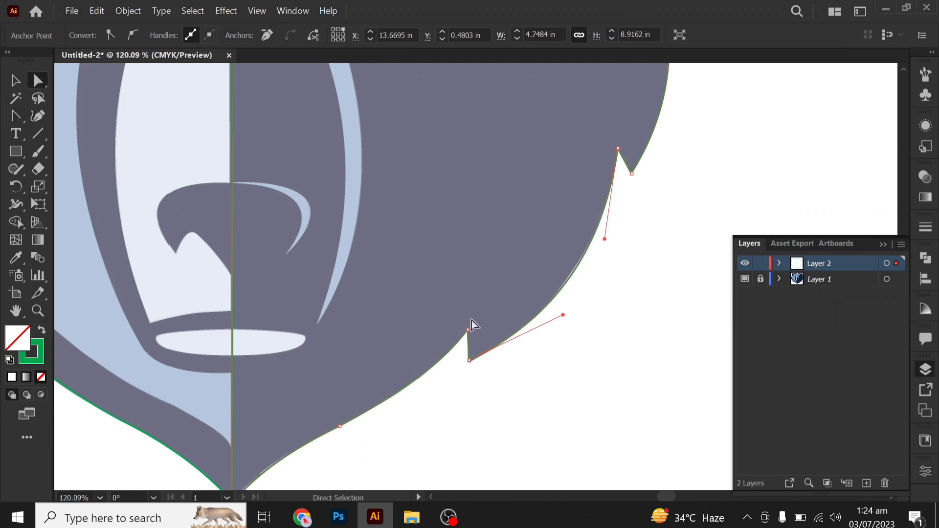
pyautogui.click(468, 360)
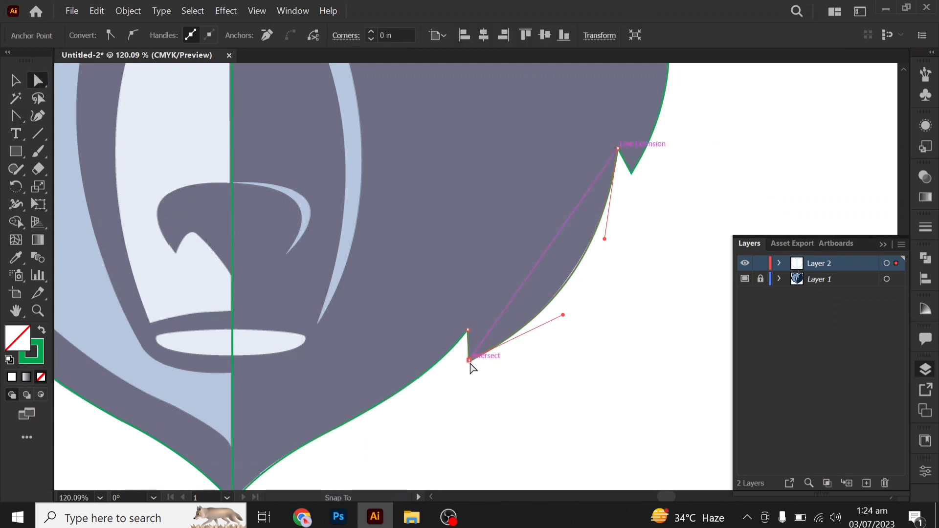
pyautogui.hotkey('ctrl', '0')
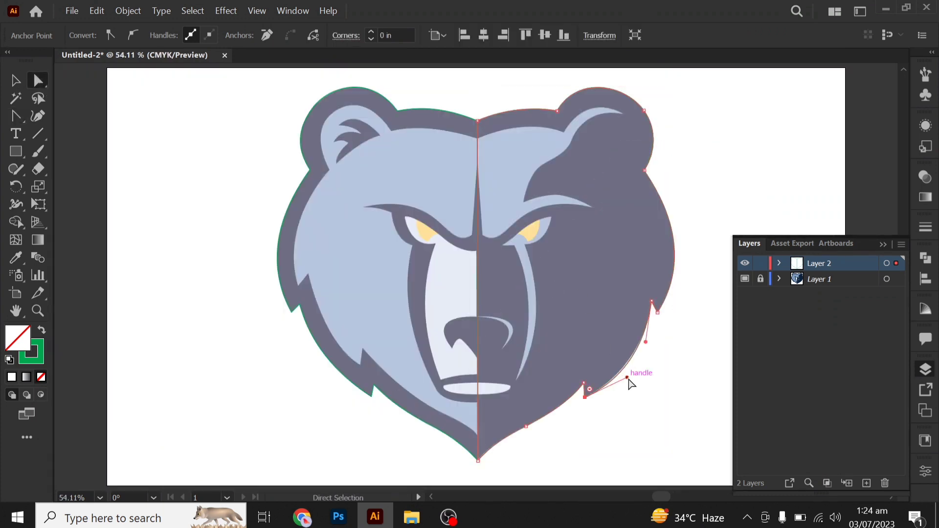
# - Unite the left and right bear halves into one path with Pathfinder
pyautogui.click(15, 80)
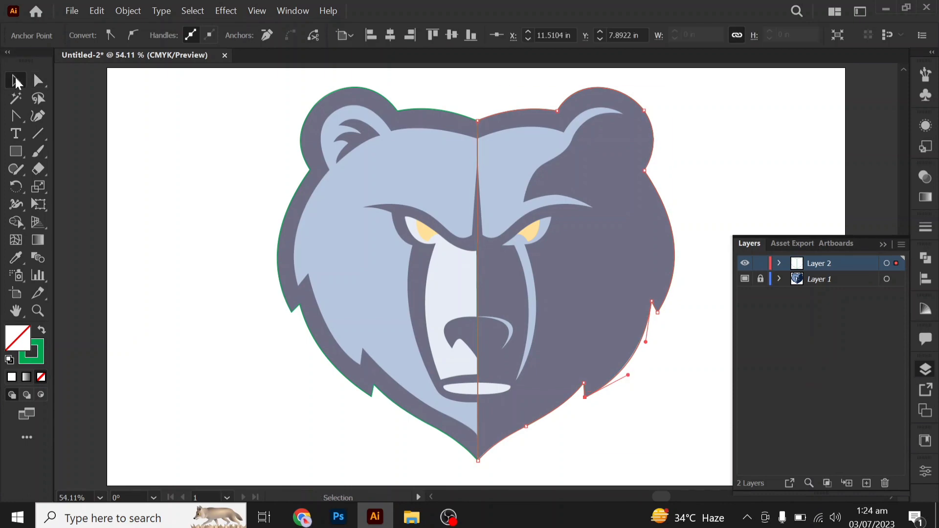
pyautogui.keyDown('shift'); pyautogui.click(453, 89); pyautogui.keyUp('shift')
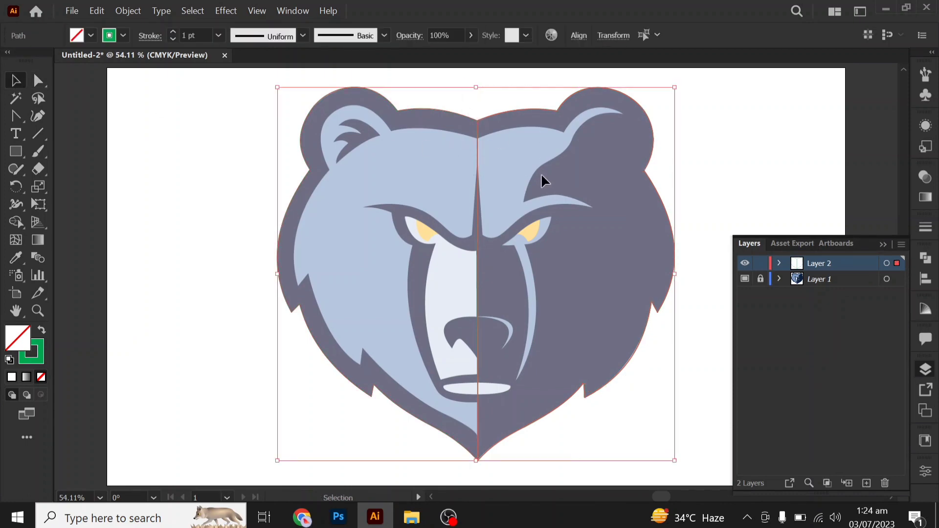
pyautogui.click(926, 258)
pyautogui.click(753, 284)
pyautogui.click(882, 248)
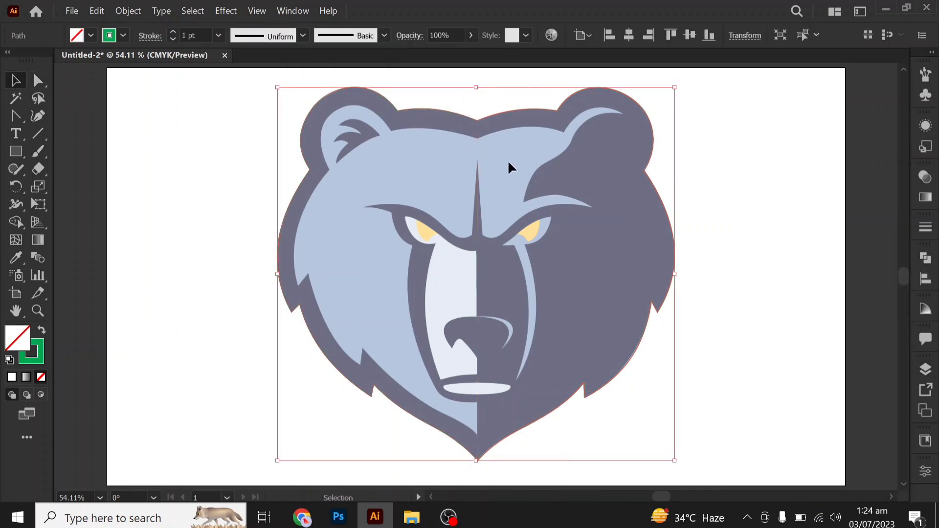
# - Lock the merged bear path in Layer 2
pyautogui.click(927, 374)
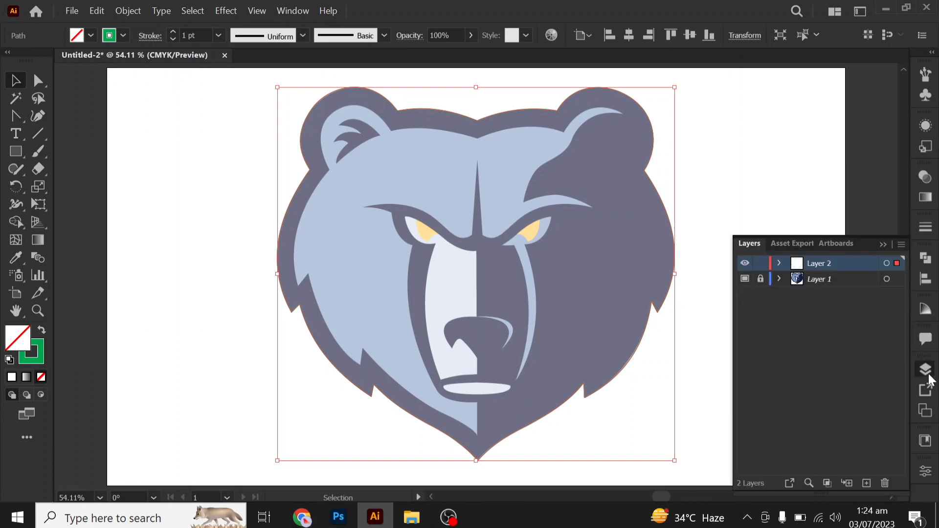
pyautogui.click(779, 263)
pyautogui.click(760, 279)
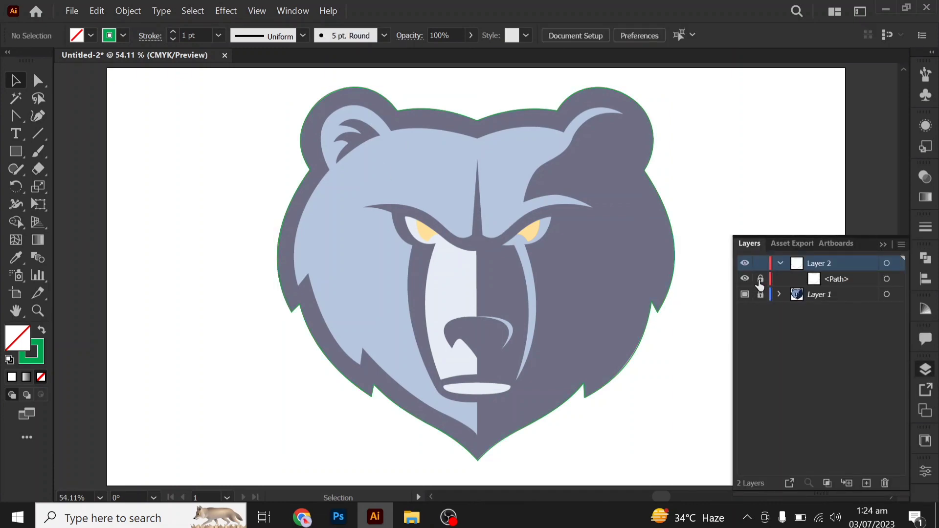
pyautogui.click(17, 116)
# - Start the face outline across the top of the head, from the right ear's inner tip to the left ear top
pyautogui.scroll(5, 528, 317)
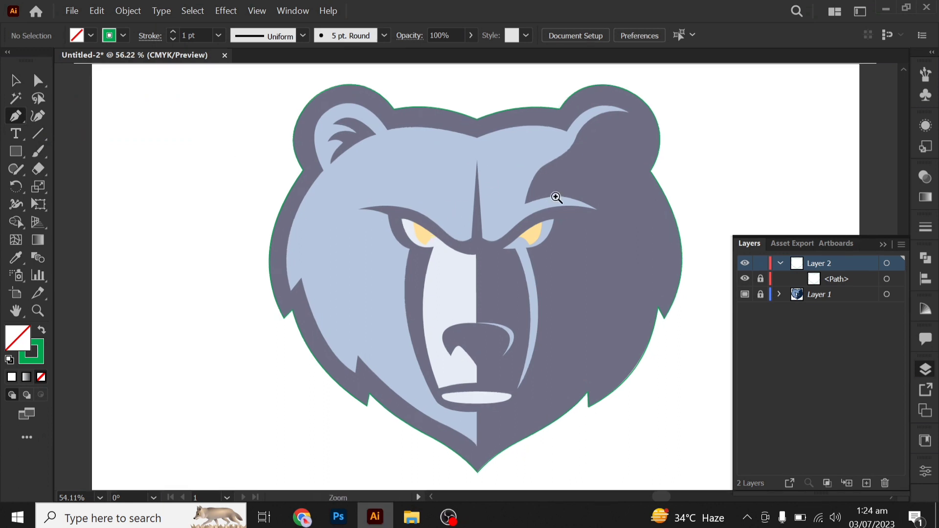
pyautogui.moveTo(528, 317); pyautogui.dragTo(489, 449)
pyautogui.click(686, 214)
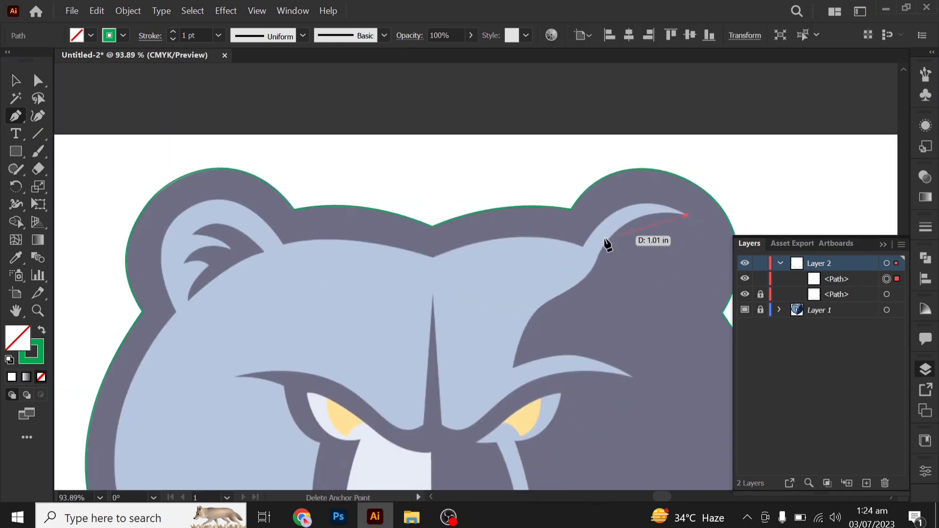
pyautogui.click(583, 247)
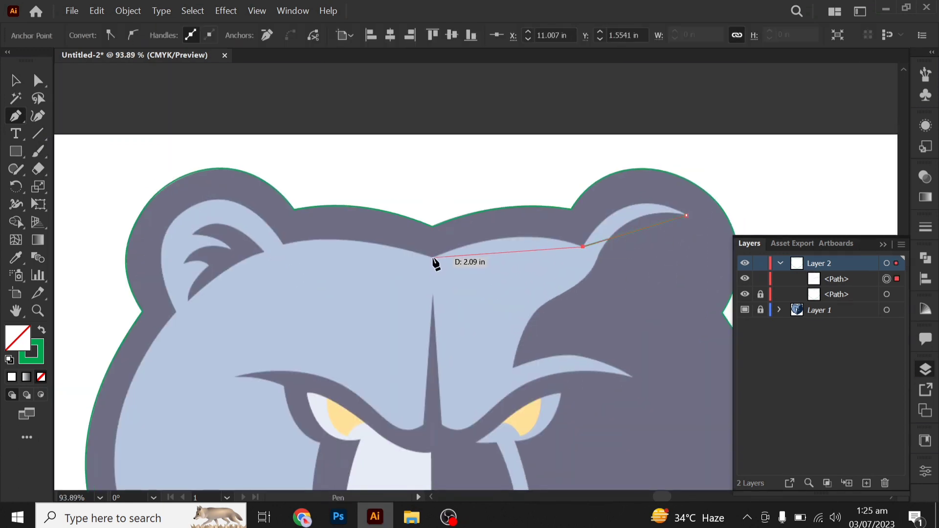
pyautogui.click(433, 258)
pyautogui.click(284, 245)
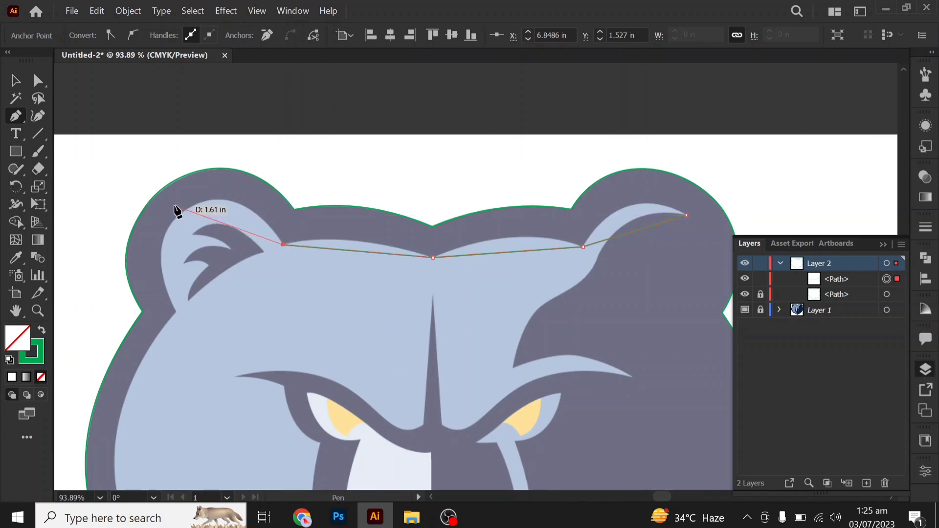
pyautogui.click(188, 209)
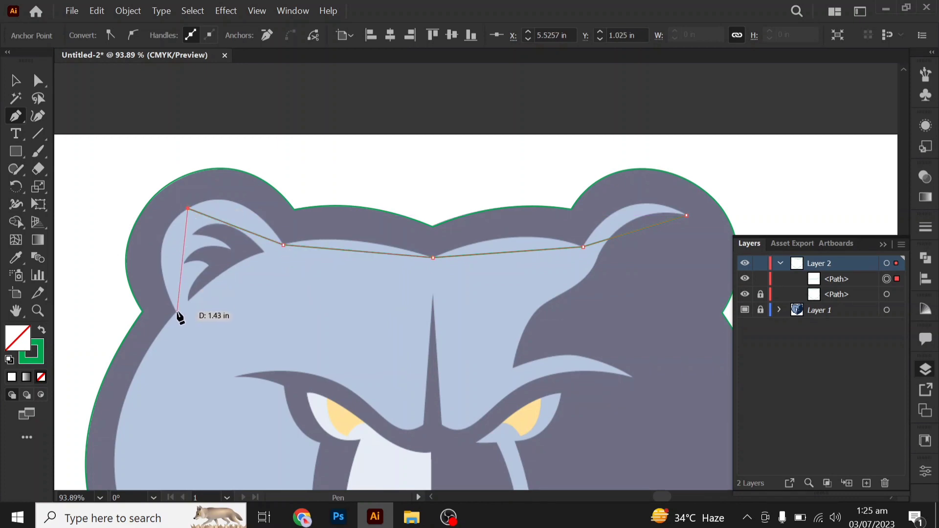
# - Continue the outline down the left cheek through its fur notches and spike tip
pyautogui.scroll(-5, 248, 340)
pyautogui.click(155, 360)
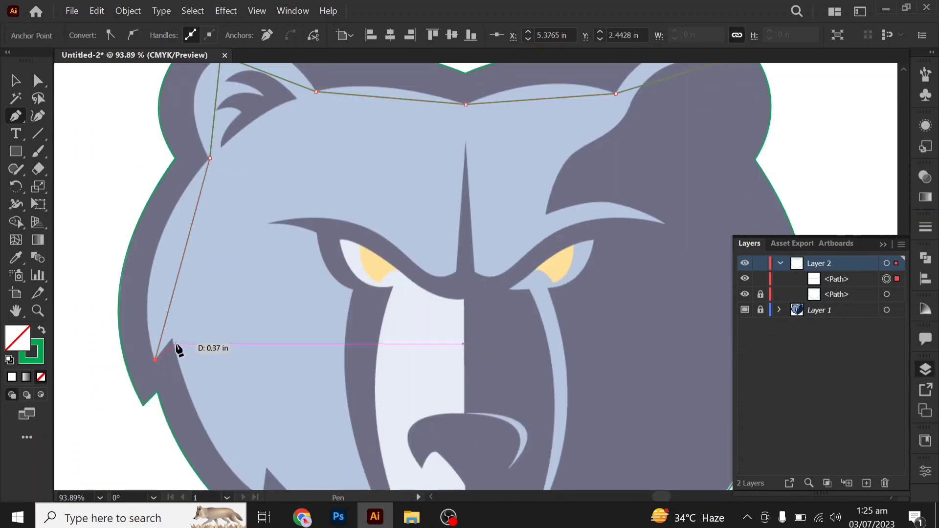
pyautogui.click(170, 342)
pyautogui.scroll(-5, 243, 264)
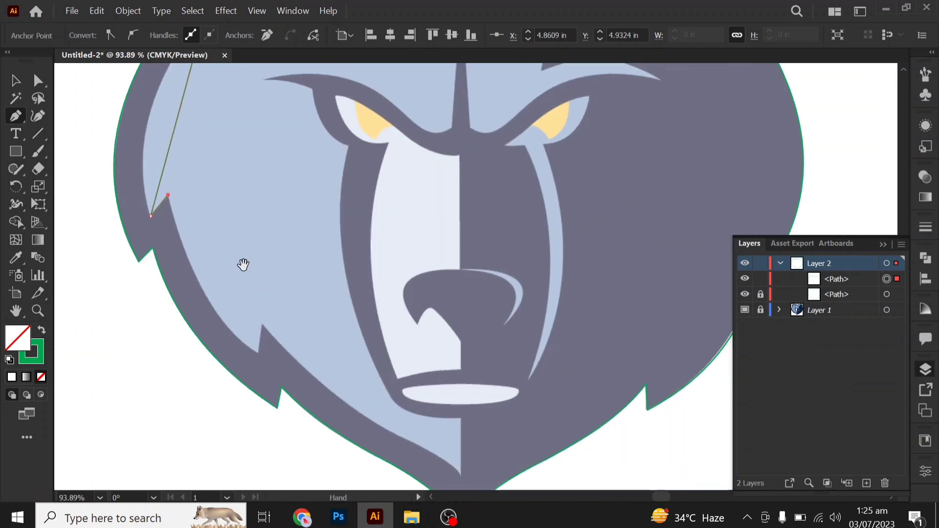
pyautogui.click(258, 353)
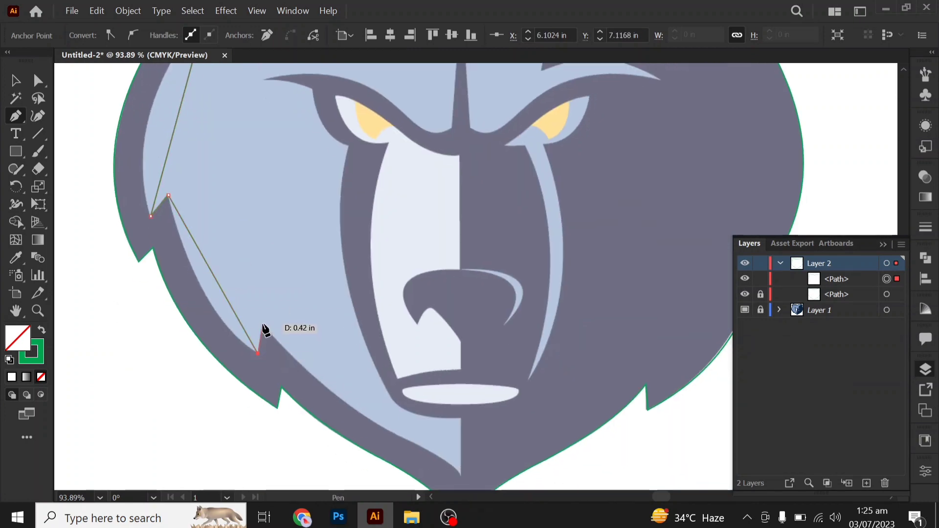
pyautogui.click(263, 324)
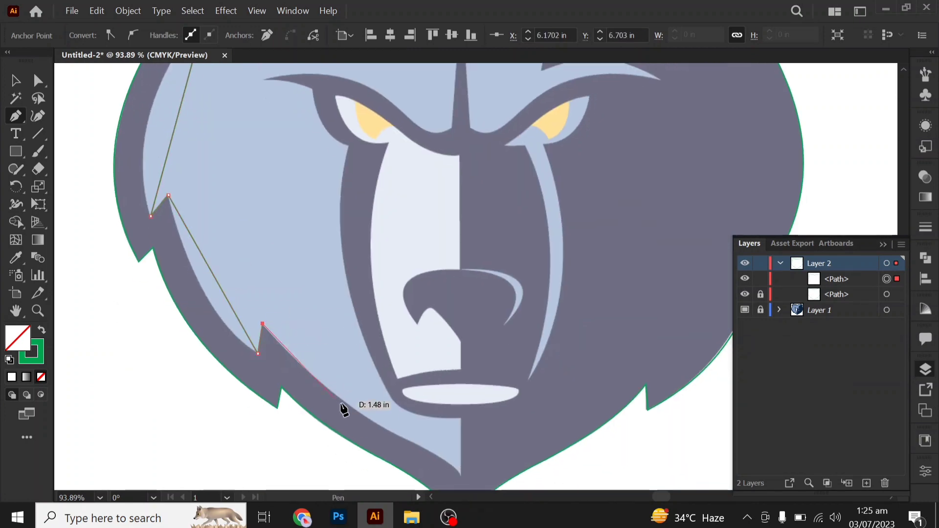
# - Trace the lower left jaw, chin and mouth corner, then up the muzzle along the left brow
pyautogui.click(391, 432)
pyautogui.click(461, 475)
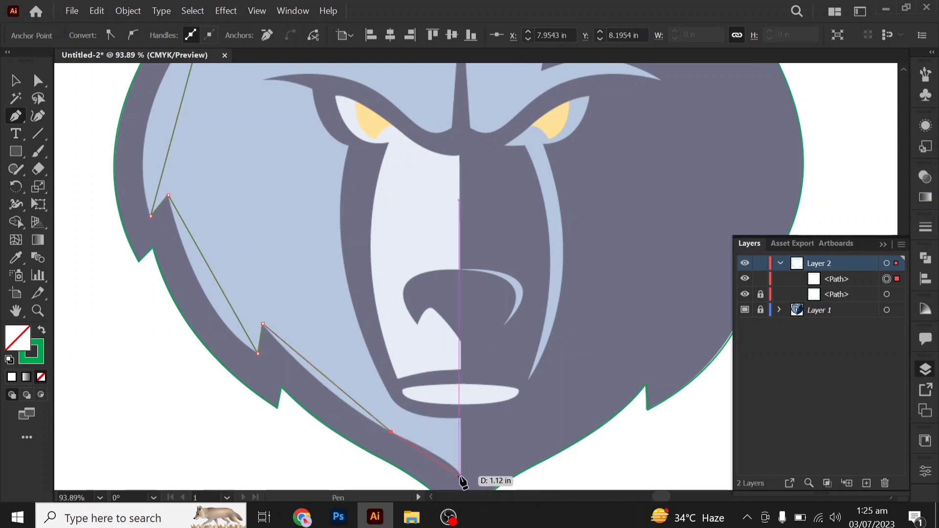
pyautogui.click(461, 417)
pyautogui.click(385, 387)
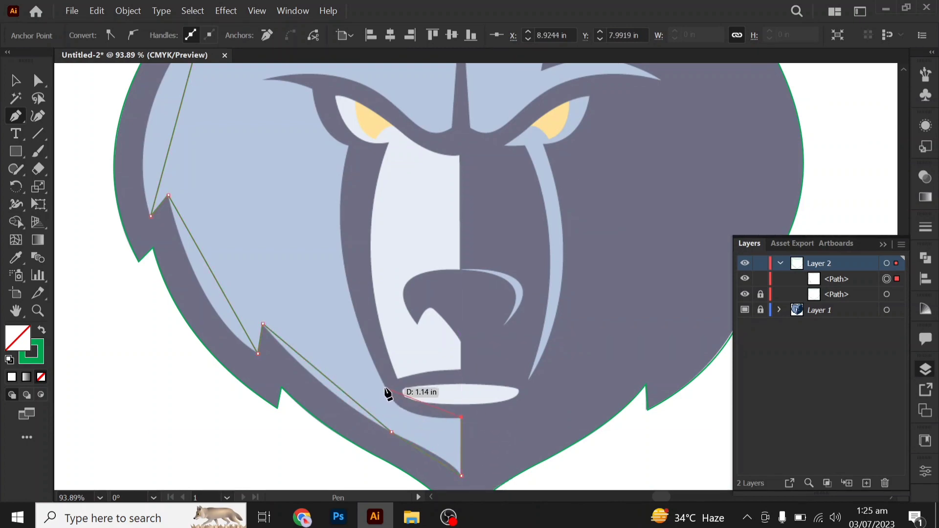
pyautogui.click(348, 145)
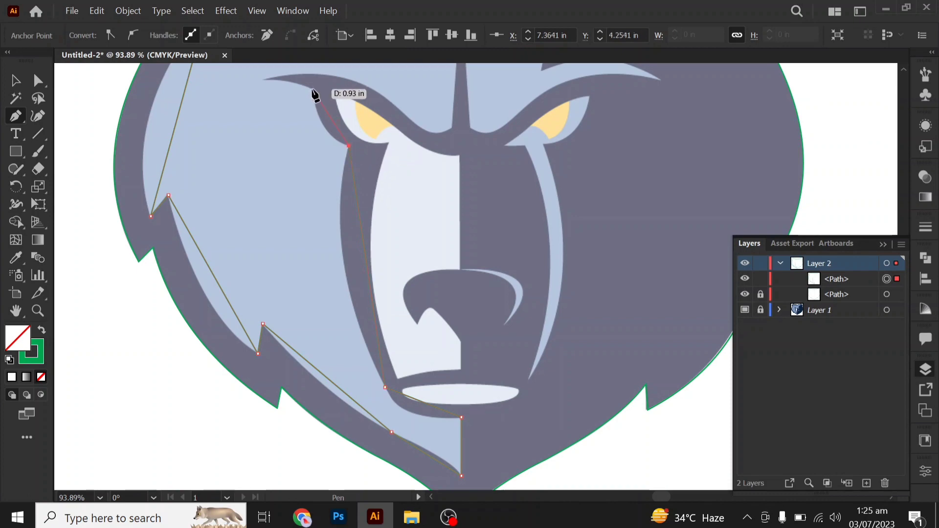
pyautogui.click(311, 89)
pyautogui.click(412, 120)
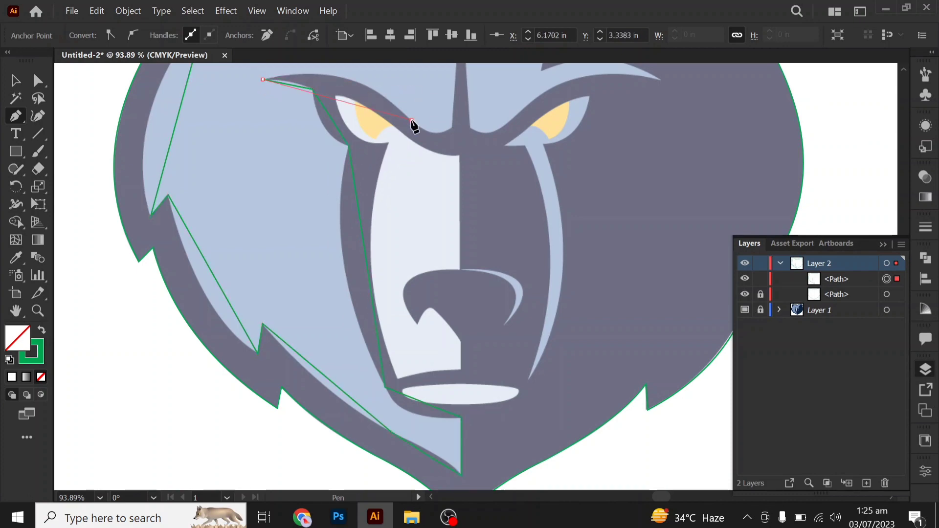
pyautogui.click(452, 126)
# - Outline the forehead spike, right brow and dark patch edge, closing the path at its start
pyautogui.moveTo(468, 130); pyautogui.dragTo(454, 293)
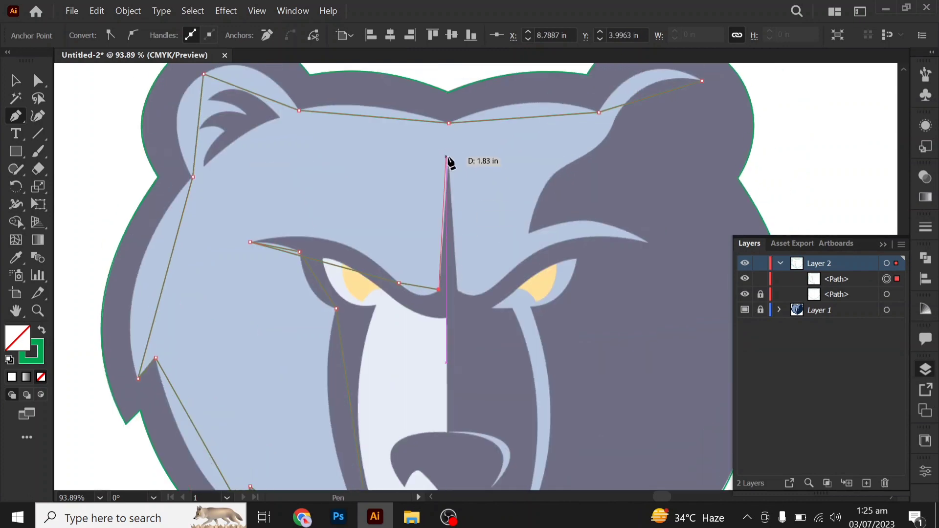
pyautogui.click(449, 158)
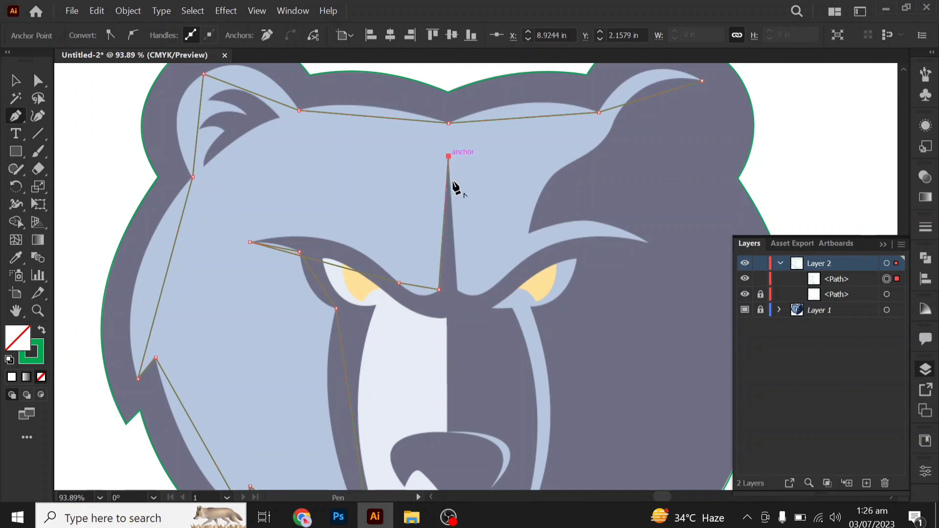
pyautogui.click(457, 290)
pyautogui.click(494, 285)
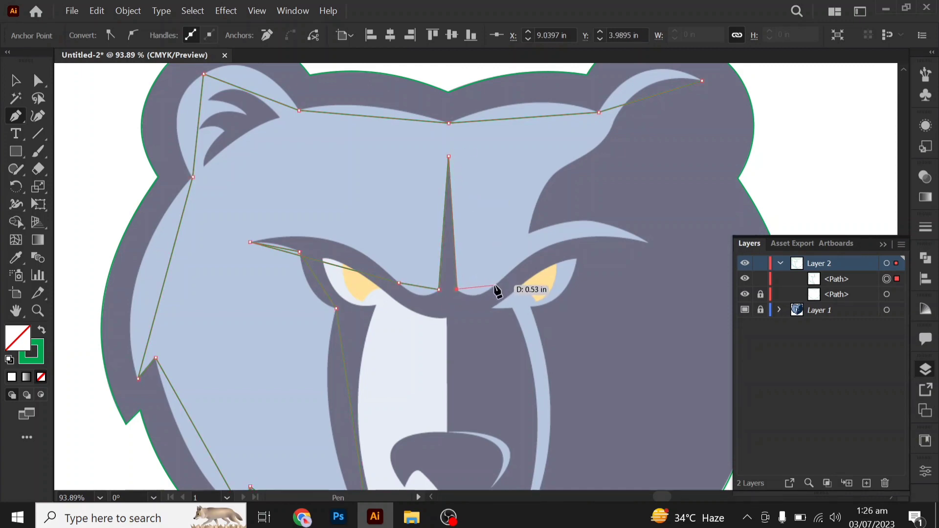
pyautogui.click(648, 243)
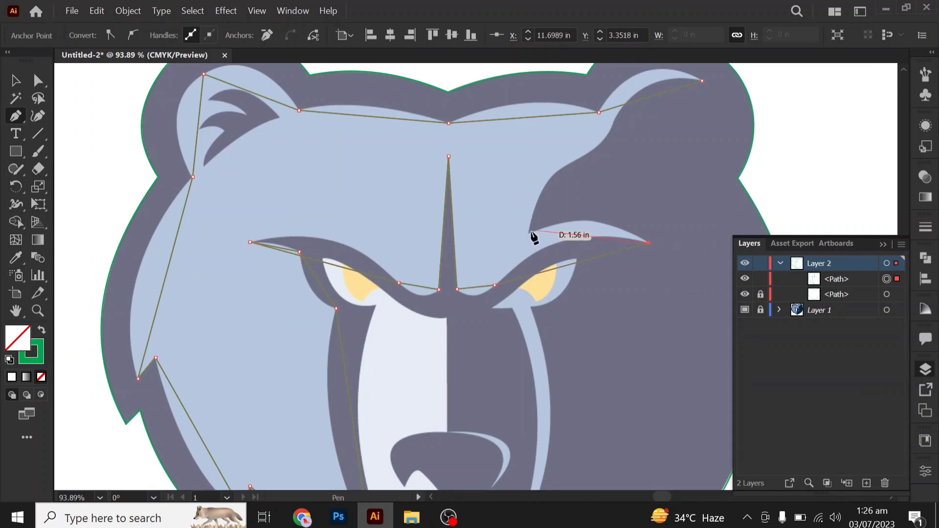
pyautogui.click(529, 233)
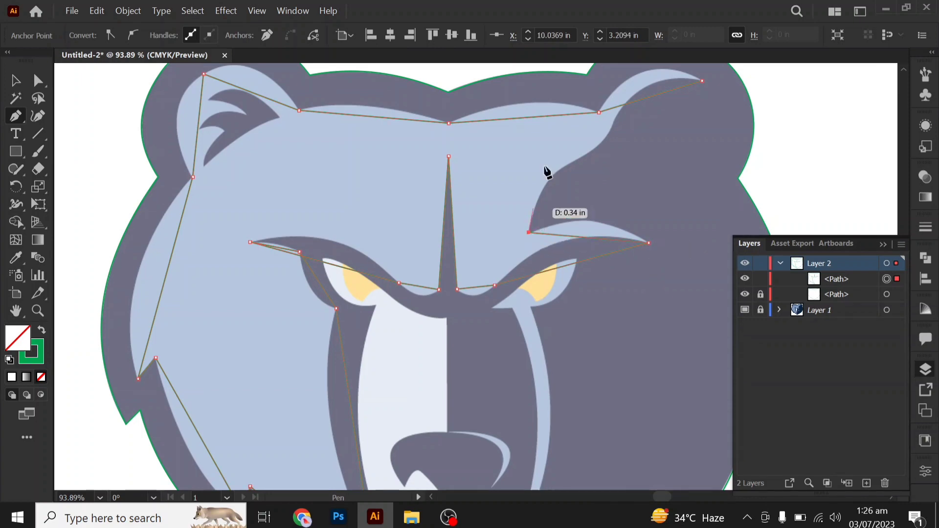
pyautogui.click(558, 172)
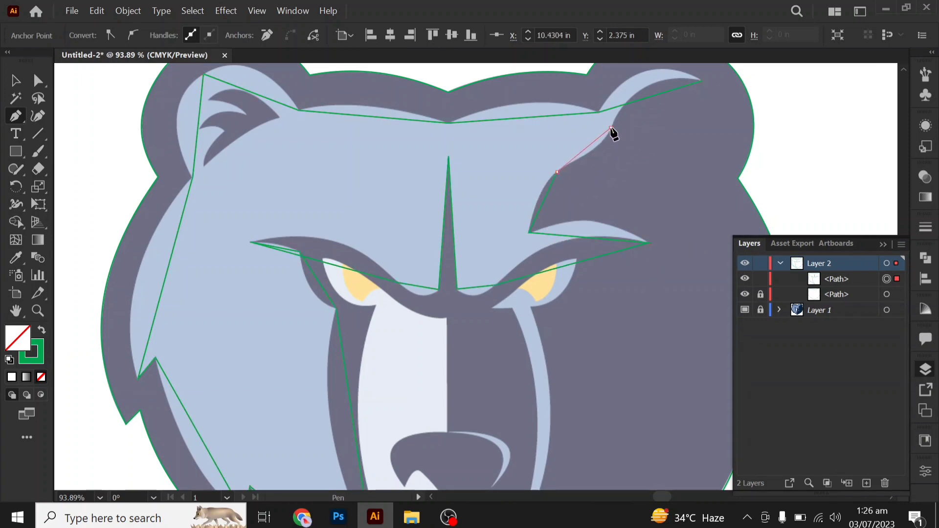
pyautogui.click(610, 128)
pyautogui.click(702, 80)
pyautogui.moveTo(15, 116); pyautogui.dragTo(61, 171)
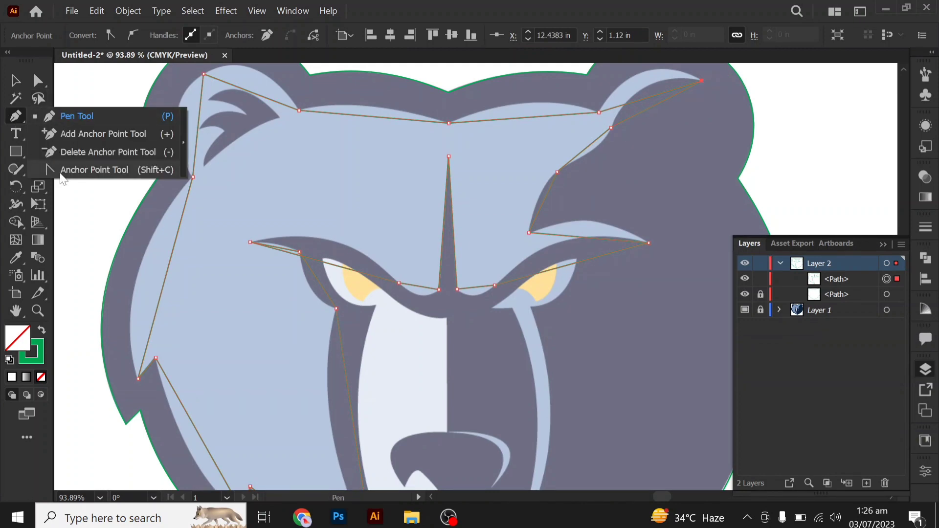
# - Curve the forehead segments and the left ear's inner edge to follow the head
pyautogui.scroll(3, 617, 117)
pyautogui.moveTo(539, 277); pyautogui.dragTo(386, 397)
pyautogui.moveTo(521, 202); pyautogui.dragTo(515, 154)
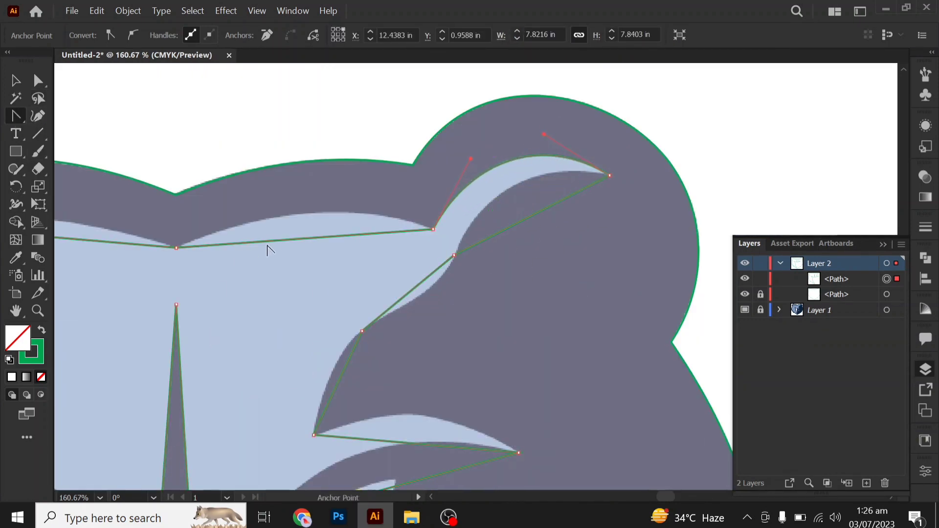
pyautogui.moveTo(270, 242); pyautogui.dragTo(309, 212)
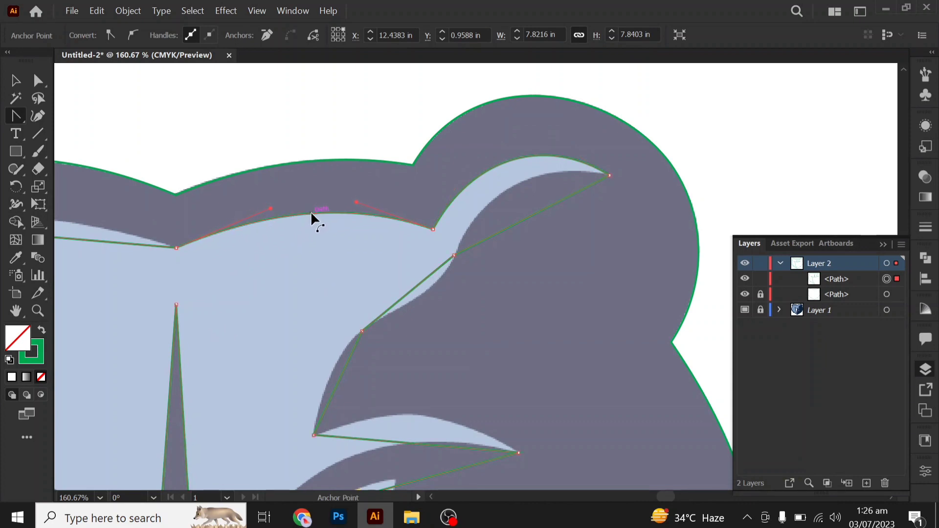
pyautogui.hscroll(-3, 440, 269)
pyautogui.hscroll(-2, 425, 285)
pyautogui.moveTo(425, 285); pyautogui.dragTo(419, 256)
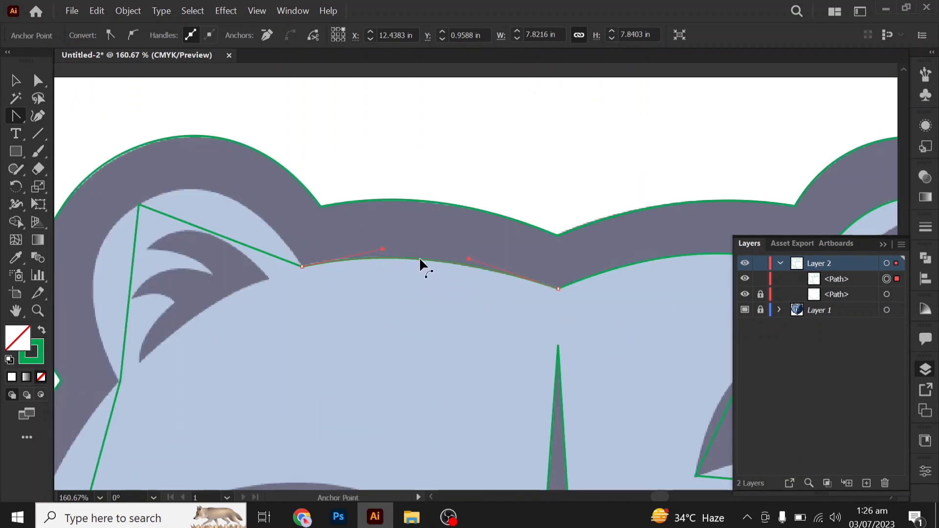
pyautogui.hscroll(-2, 296, 259)
pyautogui.moveTo(296, 260); pyautogui.dragTo(311, 213)
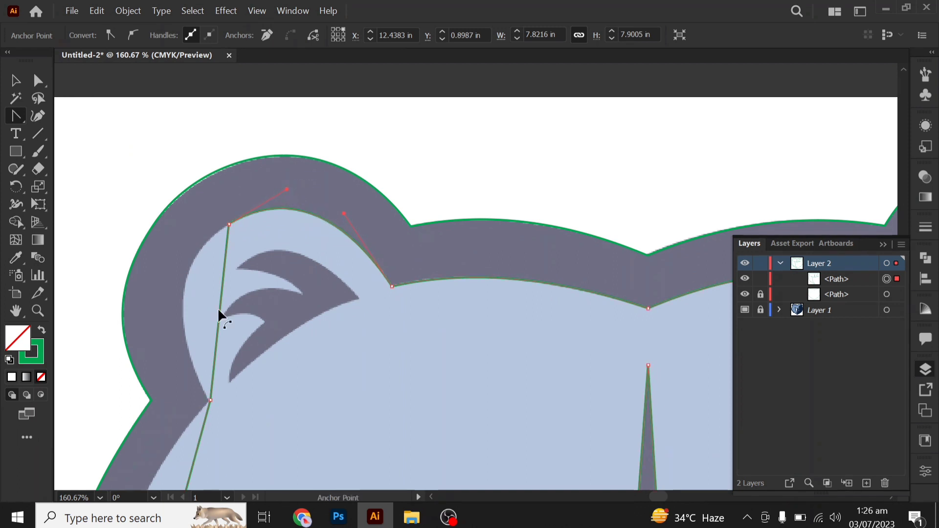
pyautogui.moveTo(218, 307); pyautogui.dragTo(181, 294)
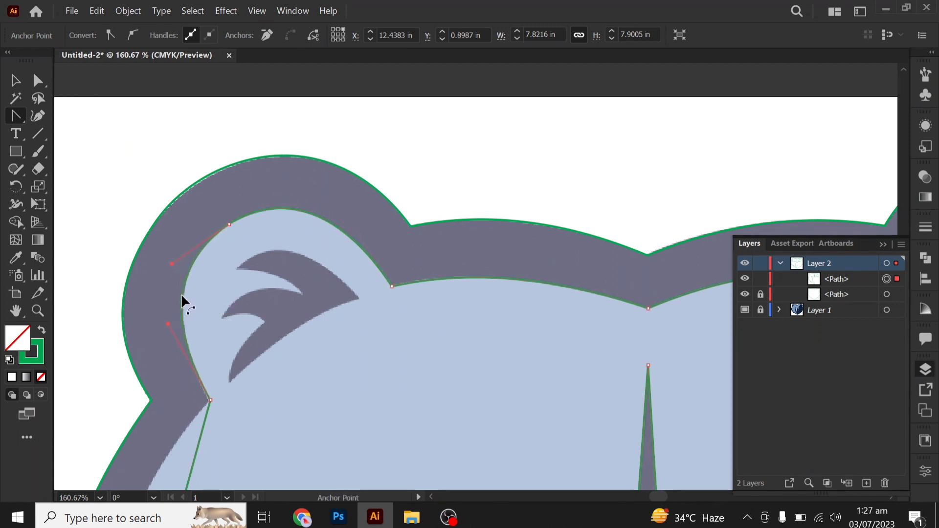
# - Curve the left cheek and zigzag fur segments along the inner edge
pyautogui.scroll(-5, 294, 365)
pyautogui.moveTo(219, 225)
pyautogui.mouseDown()
pyautogui.moveTo(167, 230)
pyautogui.moveTo(136, 320)
pyautogui.mouseUp()
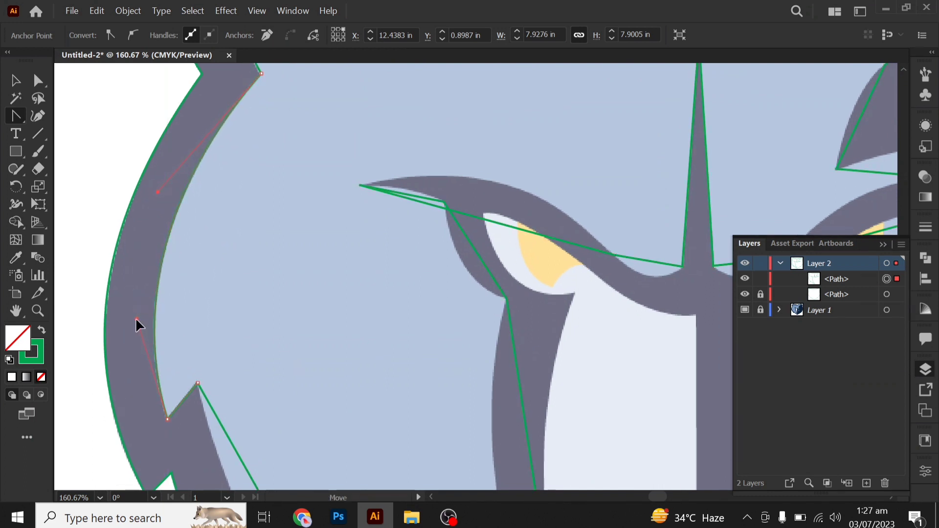
pyautogui.scroll(-3, 294, 340)
pyautogui.scroll(-3, 276, 300)
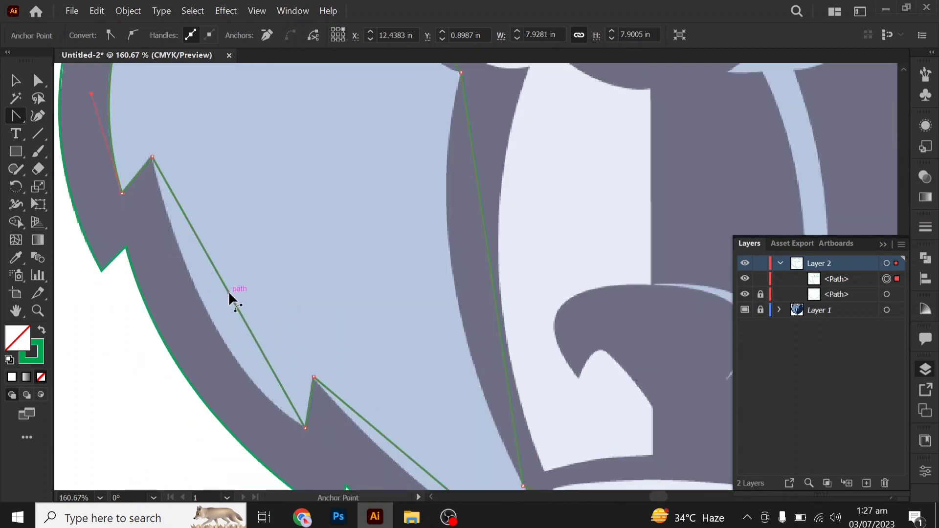
pyautogui.moveTo(228, 291); pyautogui.dragTo(215, 324)
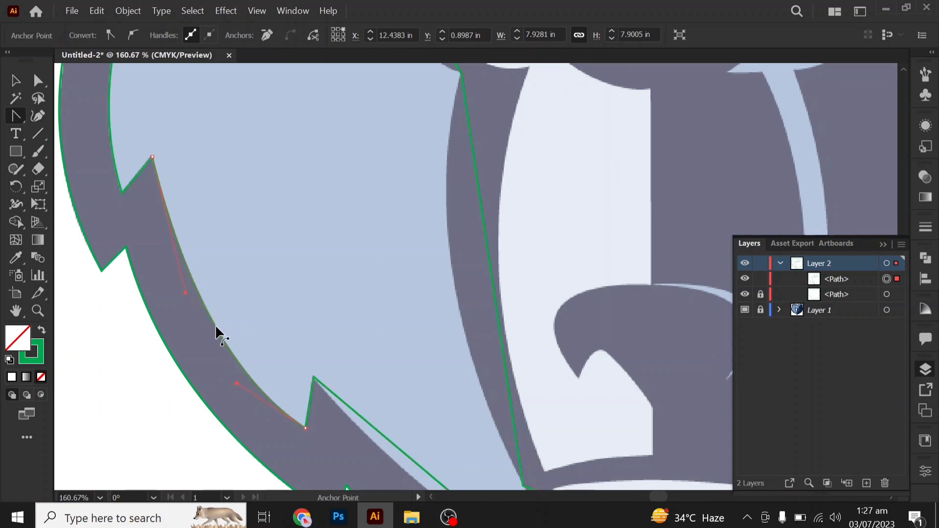
# - Bend the lower jaw and upper chin segments into curves matching the fur
pyautogui.moveTo(388, 436); pyautogui.dragTo(324, 299)
pyautogui.click(347, 338)
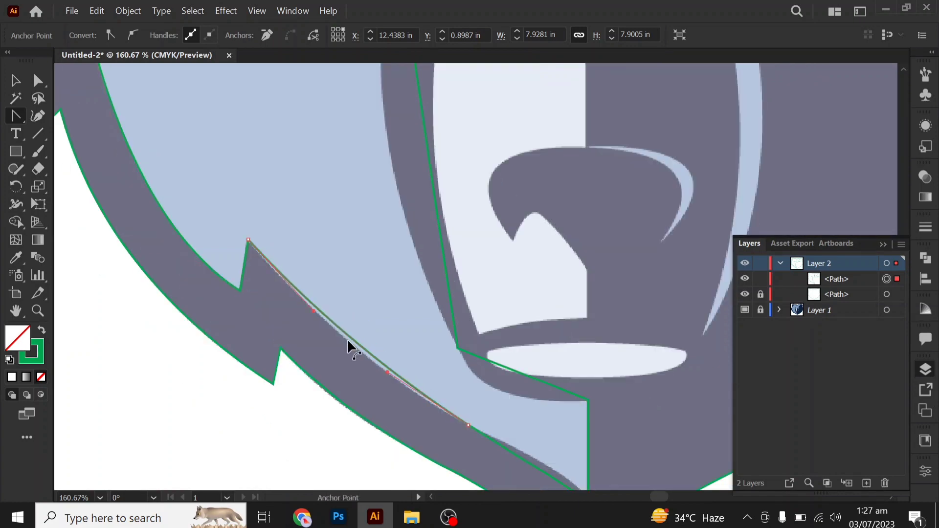
pyautogui.moveTo(348, 338); pyautogui.dragTo(348, 345)
pyautogui.moveTo(472, 386); pyautogui.dragTo(369, 325)
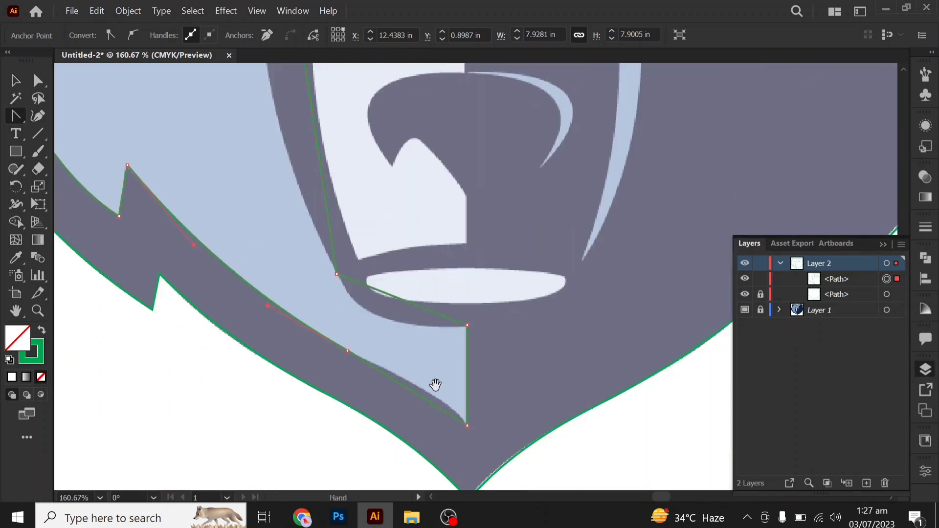
pyautogui.moveTo(425, 389); pyautogui.dragTo(436, 399)
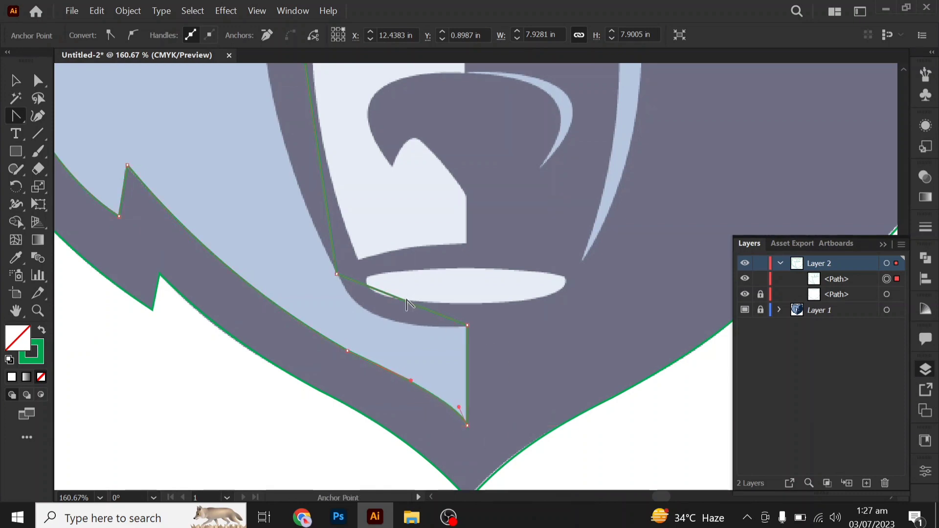
pyautogui.moveTo(404, 307); pyautogui.dragTo(382, 317)
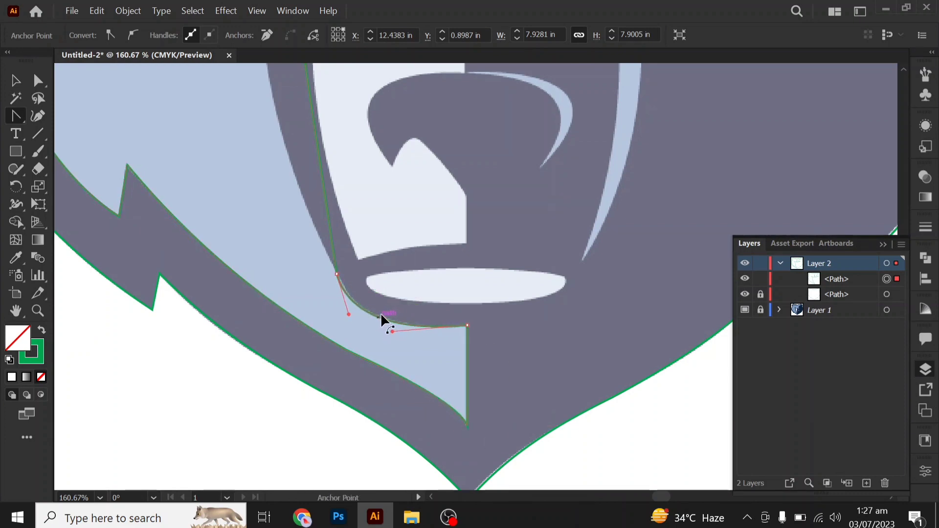
pyautogui.hotkey('ctrl', '-')
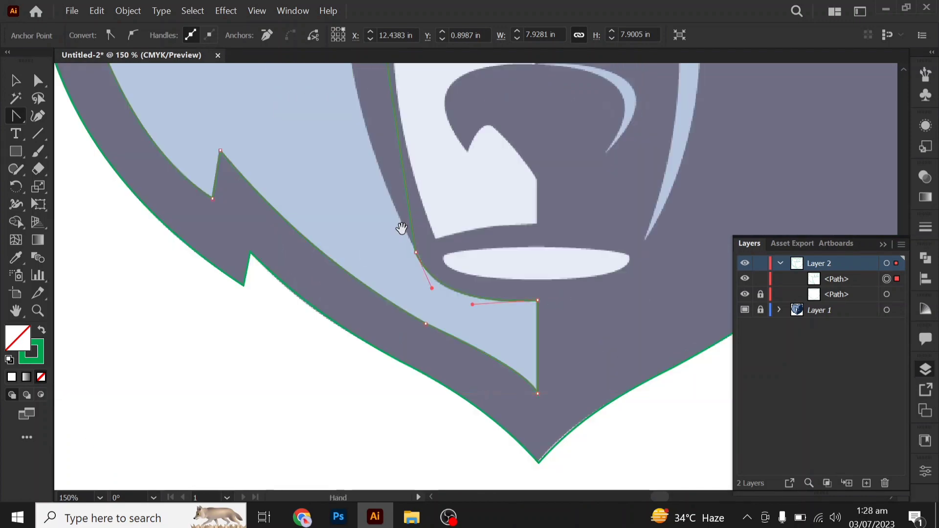
pyautogui.moveTo(362, 247)
pyautogui.mouseDown()
pyautogui.moveTo(355, 359)
pyautogui.moveTo(297, 316)
pyautogui.mouseUp()
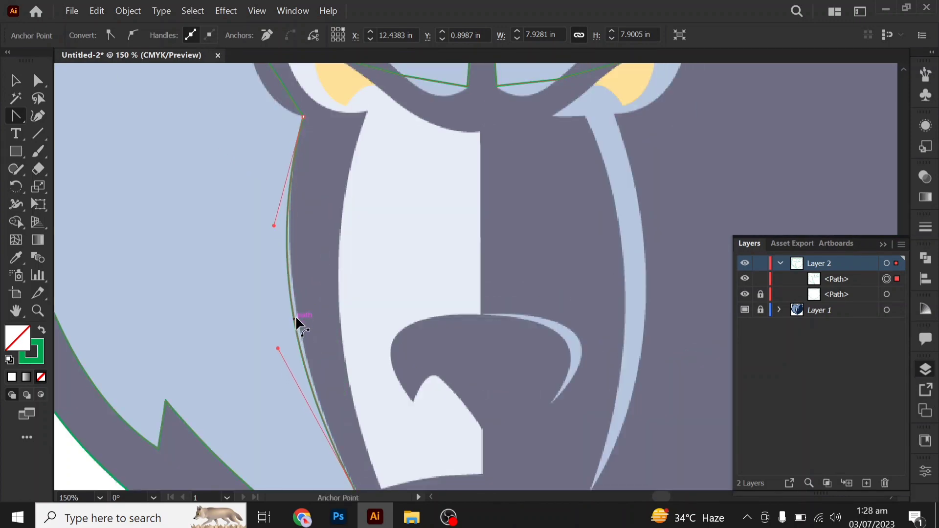
# - Curve the edge beside the left eye and refine the left brow curve
pyautogui.hotkey('ctrl', '-')
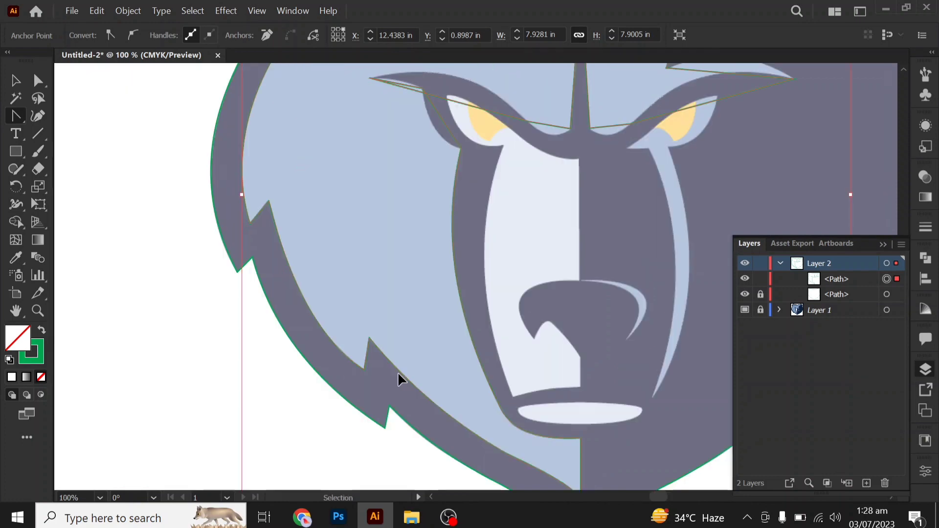
pyautogui.scroll(3, 324, 293)
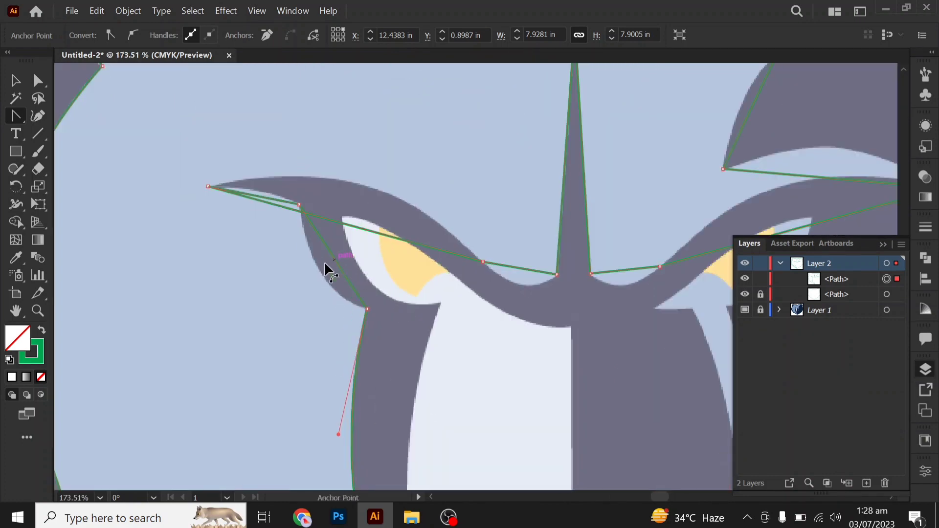
pyautogui.moveTo(325, 263); pyautogui.dragTo(322, 276)
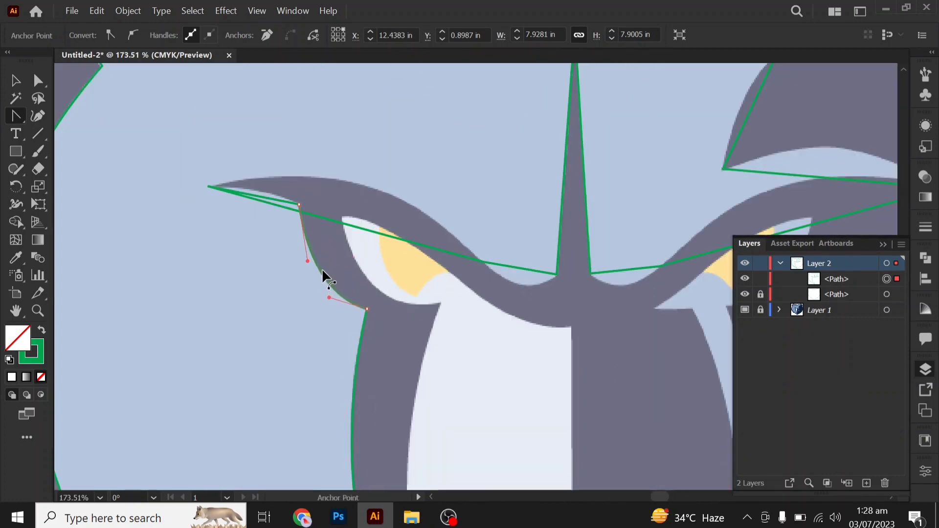
pyautogui.moveTo(257, 194); pyautogui.dragTo(357, 183)
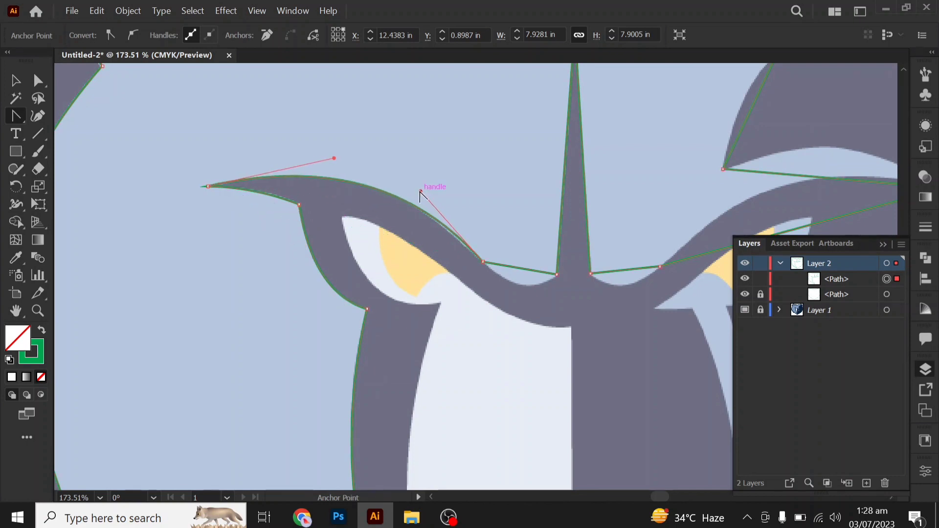
pyautogui.moveTo(420, 194); pyautogui.dragTo(400, 181)
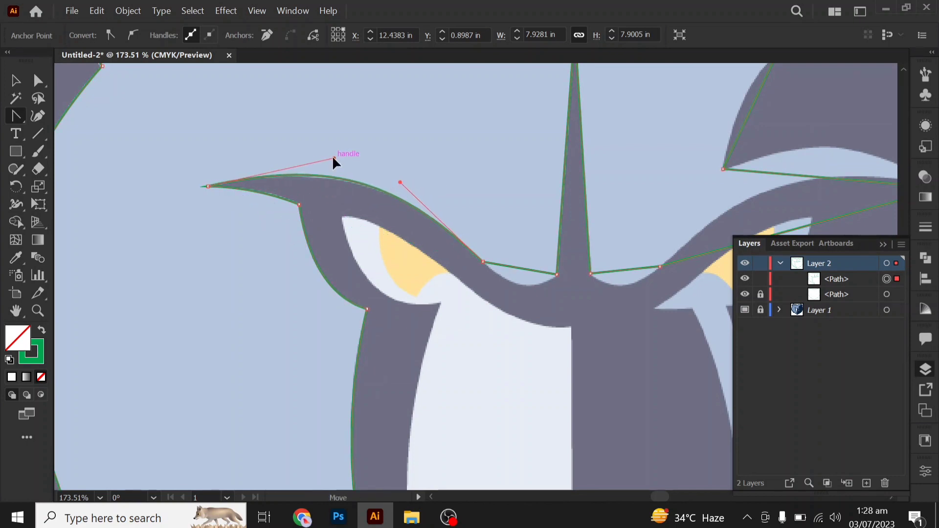
pyautogui.moveTo(334, 158); pyautogui.dragTo(344, 161)
# - Curve the dip between the brows and the right brow's lower and upper edges
pyautogui.moveTo(520, 268)
pyautogui.mouseDown()
pyautogui.moveTo(523, 284)
pyautogui.moveTo(451, 329)
pyautogui.mouseUp()
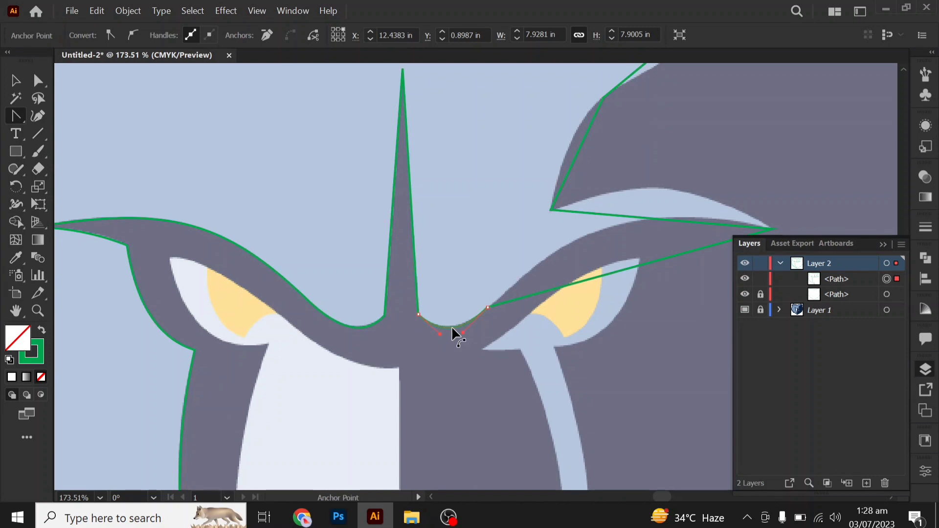
pyautogui.moveTo(550, 316); pyautogui.dragTo(406, 346)
pyautogui.moveTo(483, 269); pyautogui.dragTo(441, 246)
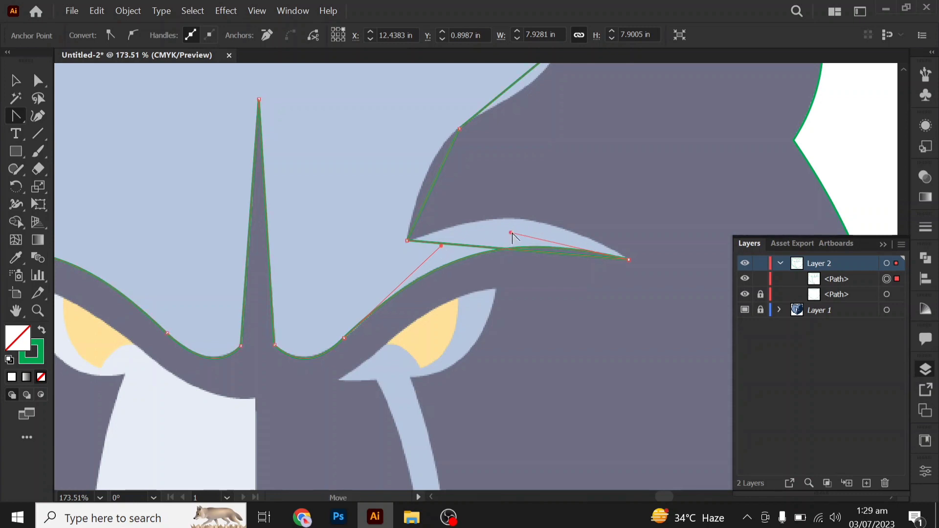
pyautogui.moveTo(482, 246); pyautogui.dragTo(516, 199)
pyautogui.moveTo(570, 223); pyautogui.dragTo(565, 223)
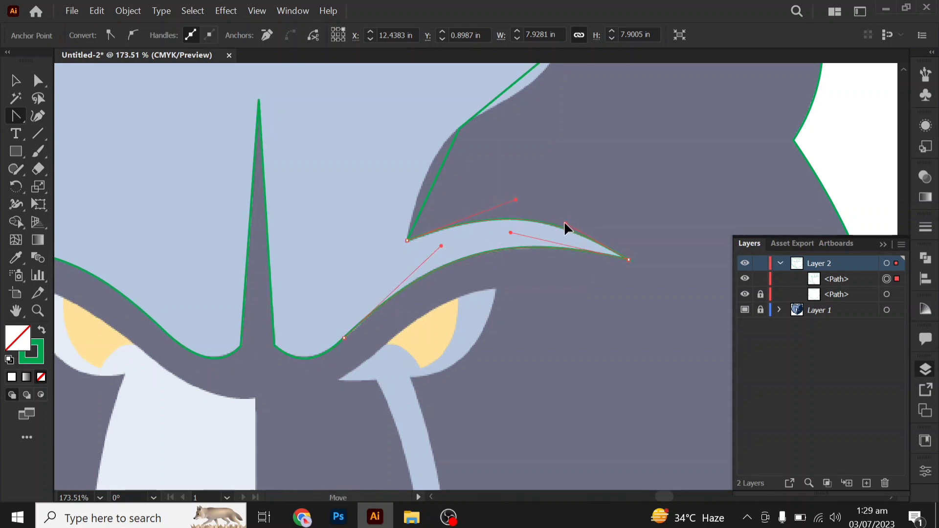
# - Curve the edges of the fur shape above the right eye and select an anchor on it
pyautogui.scroll(3, 559, 184)
pyautogui.moveTo(434, 324)
pyautogui.mouseDown()
pyautogui.moveTo(420, 329)
pyautogui.moveTo(427, 304)
pyautogui.mouseUp()
pyautogui.moveTo(530, 217)
pyautogui.mouseDown()
pyautogui.moveTo(538, 227)
pyautogui.moveTo(483, 258)
pyautogui.mouseUp()
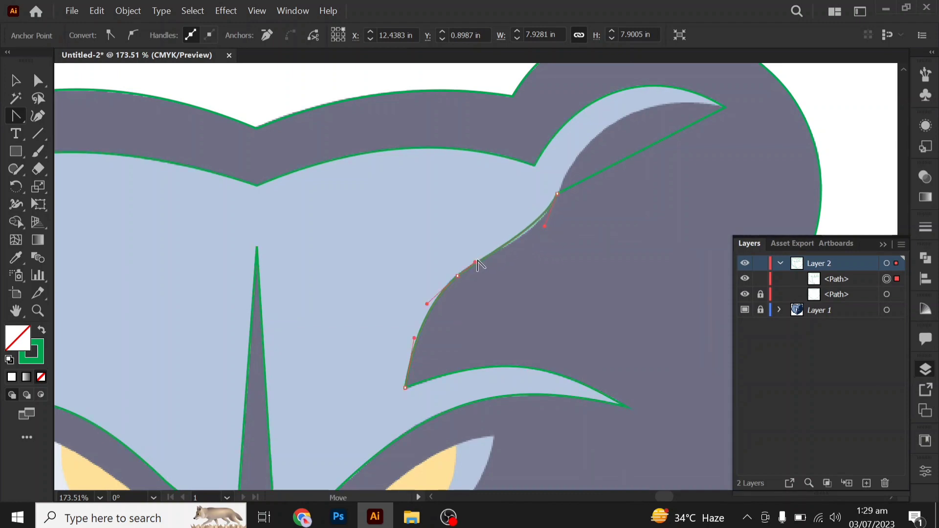
pyautogui.moveTo(545, 226); pyautogui.dragTo(544, 232)
pyautogui.scroll(3, 636, 163)
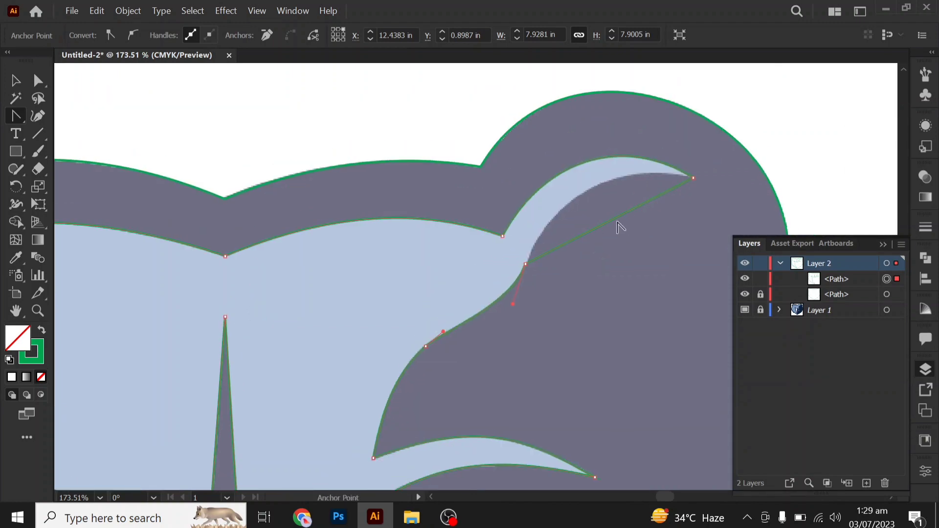
pyautogui.moveTo(590, 189); pyautogui.dragTo(592, 183)
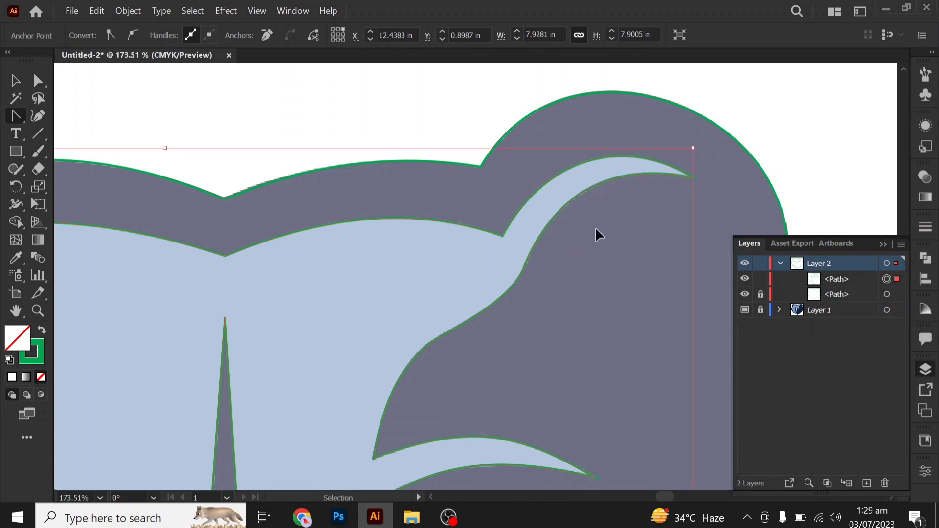
pyautogui.click(38, 79)
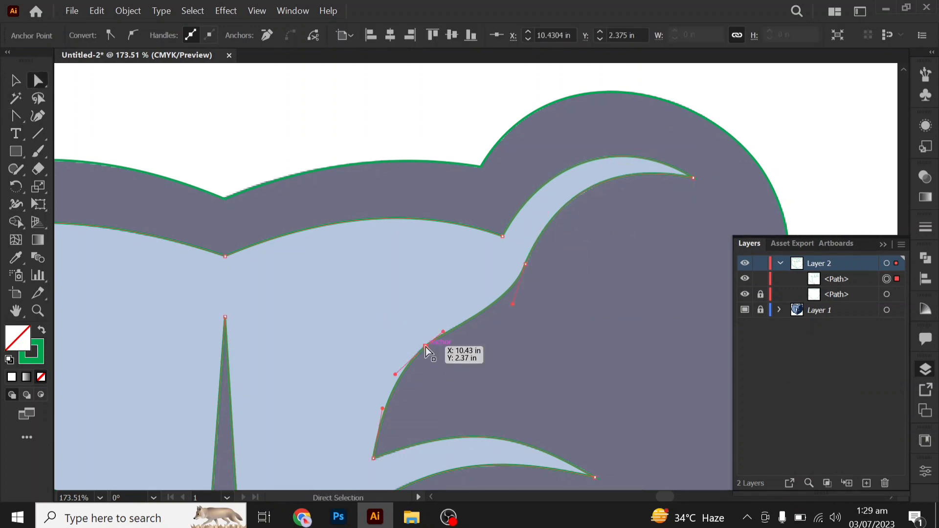
pyautogui.click(525, 264)
# - Lock the face outline and draw a closed five-point Pen shape over the left ear tuft
pyautogui.hotkey('ctrl', '0')
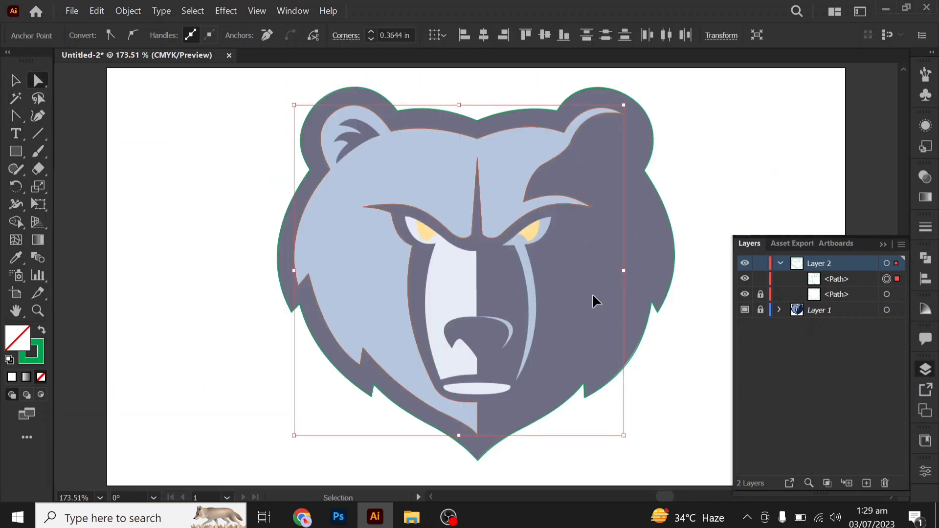
pyautogui.click(760, 279)
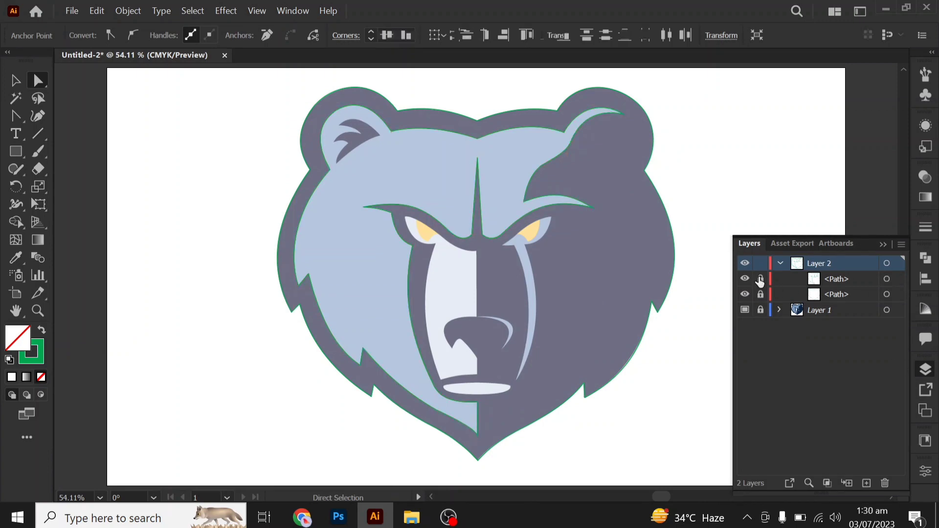
pyautogui.click(15, 115)
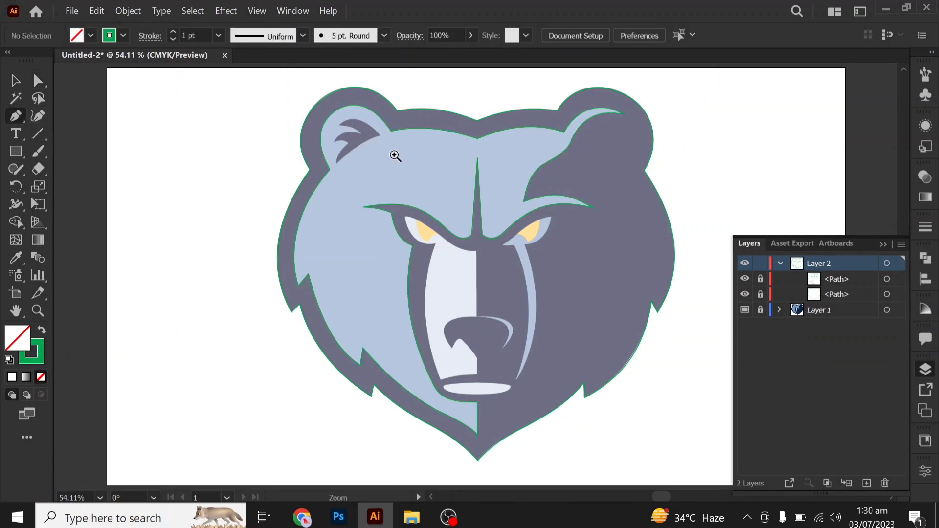
pyautogui.moveTo(411, 169); pyautogui.dragTo(441, 181)
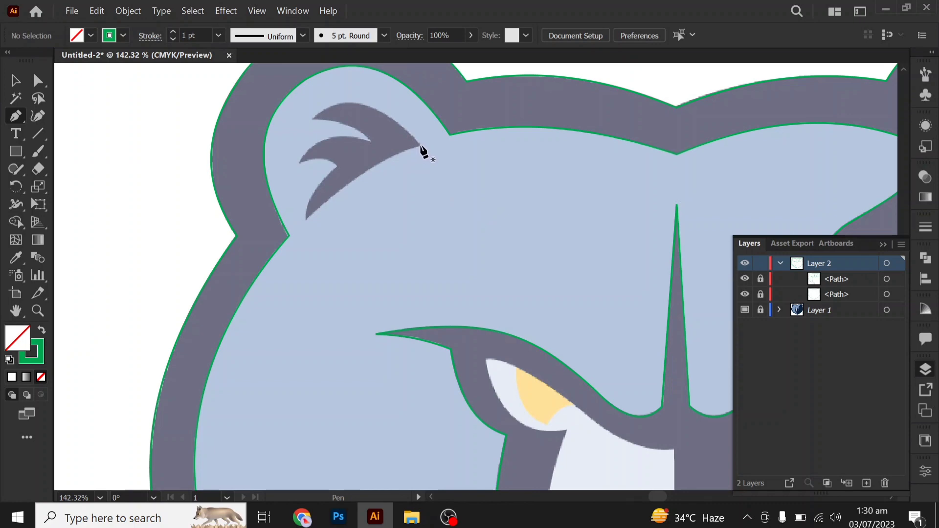
pyautogui.click(313, 118)
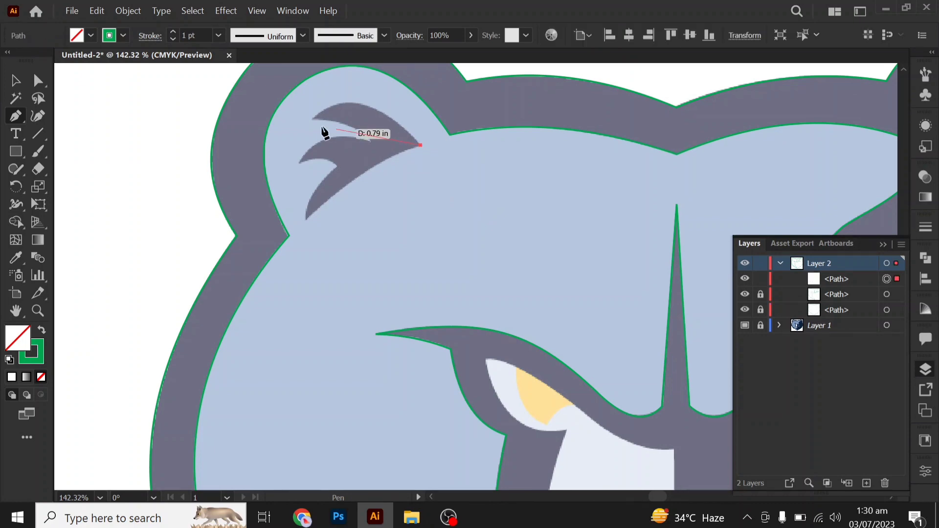
pyautogui.click(373, 143)
pyautogui.click(300, 161)
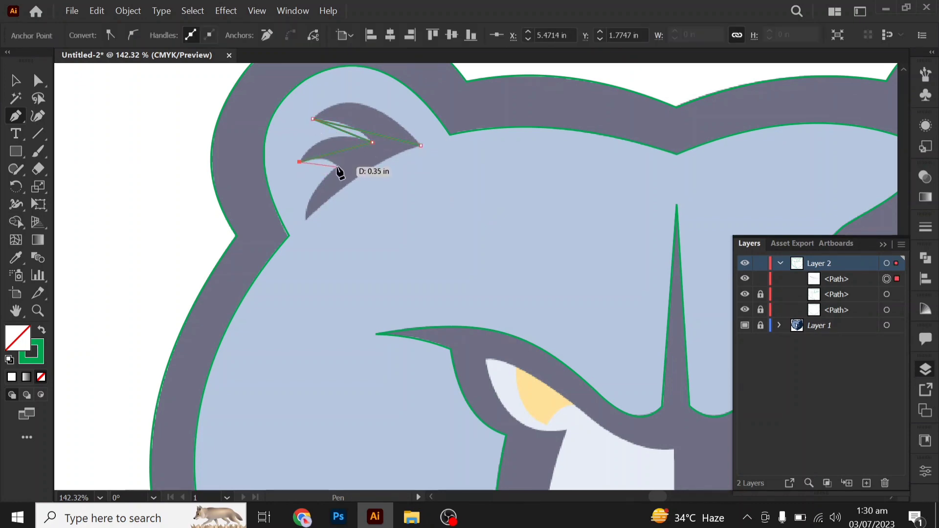
pyautogui.click(337, 166)
pyautogui.click(306, 221)
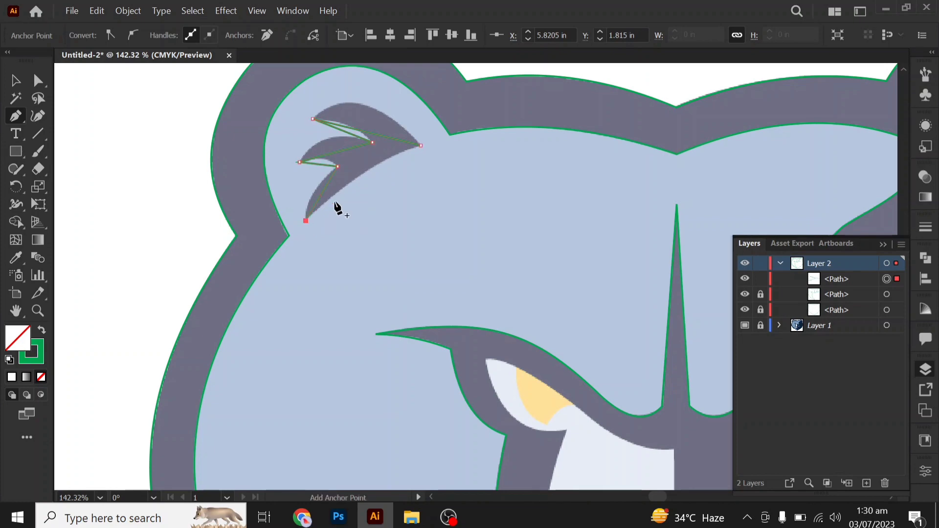
pyautogui.click(421, 146)
# - Curve the ear tuft's top, claw and lower edges, resetting the claw anchor's handle
pyautogui.click(15, 116)
pyautogui.click(74, 168)
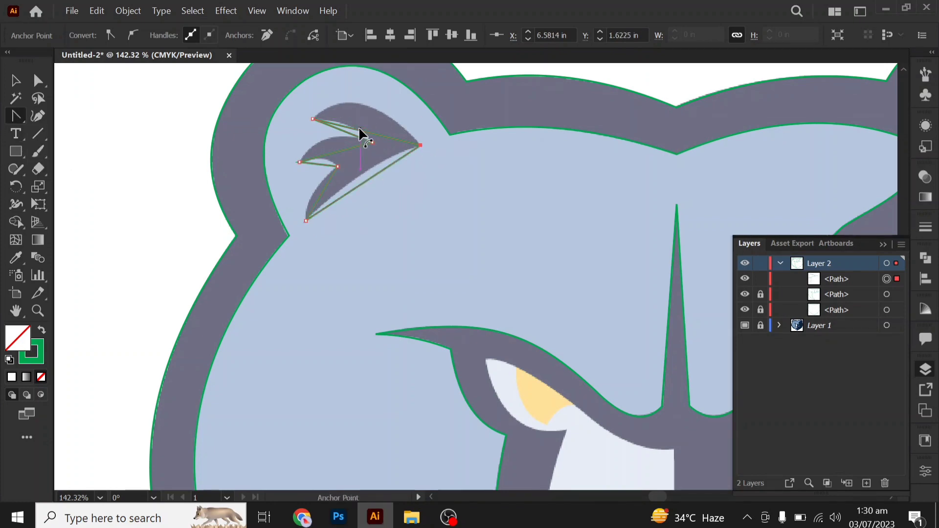
pyautogui.moveTo(360, 129)
pyautogui.mouseDown()
pyautogui.moveTo(361, 103)
pyautogui.moveTo(349, 127)
pyautogui.mouseUp()
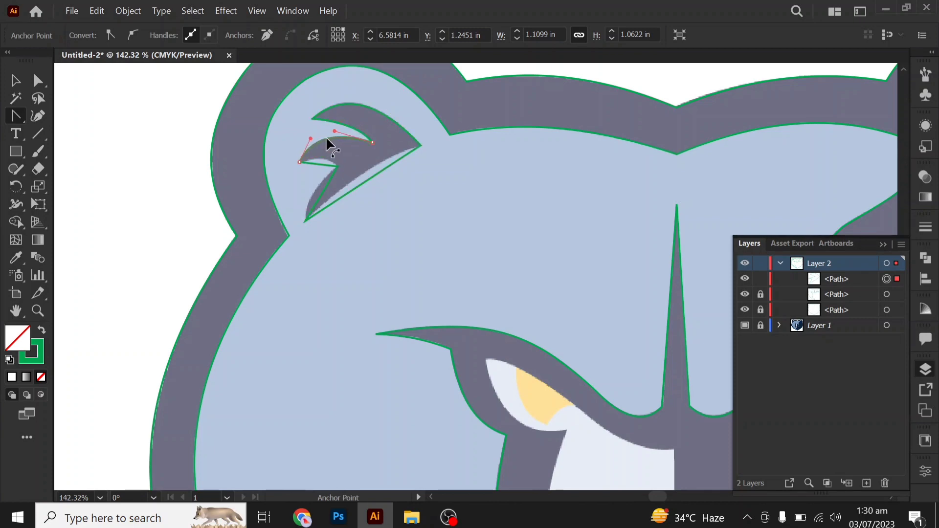
pyautogui.moveTo(322, 165); pyautogui.dragTo(326, 162)
pyautogui.moveTo(368, 183); pyautogui.dragTo(371, 166)
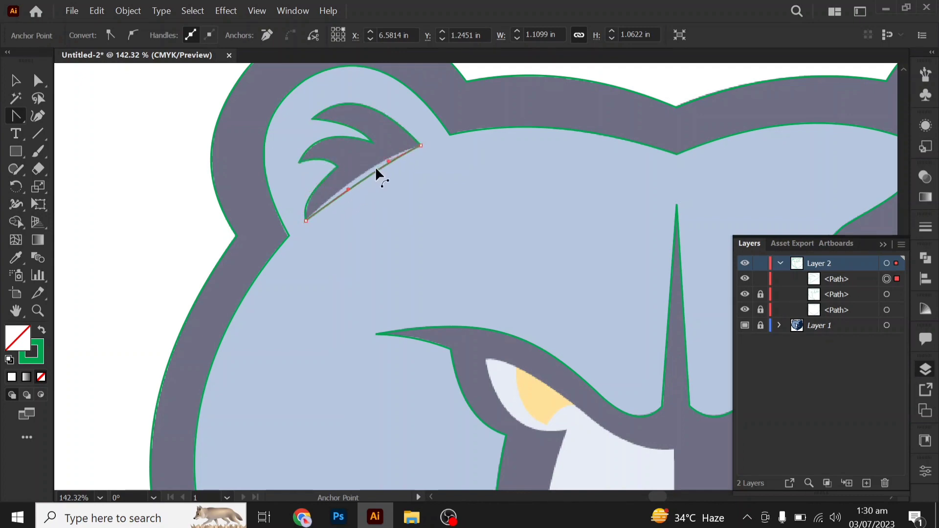
pyautogui.scroll(3, 311, 198)
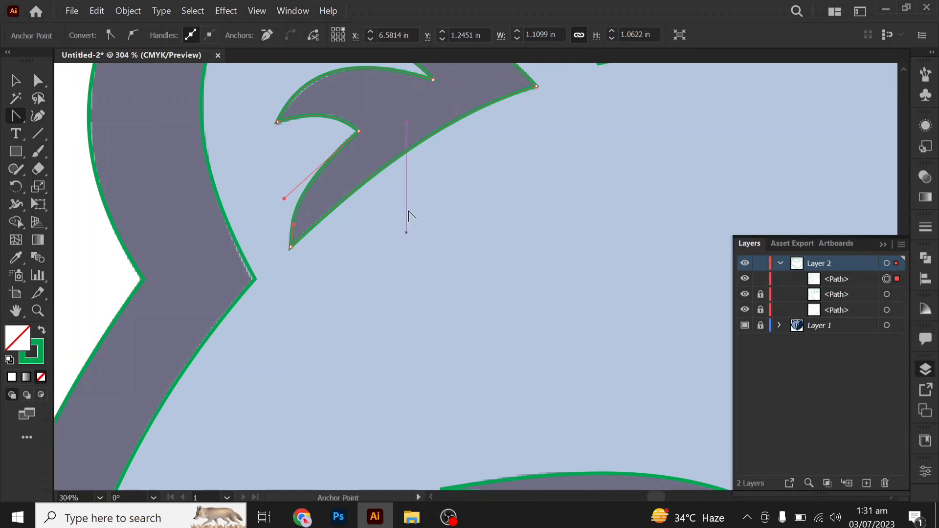
pyautogui.scroll(2, 359, 168)
pyautogui.click(328, 142)
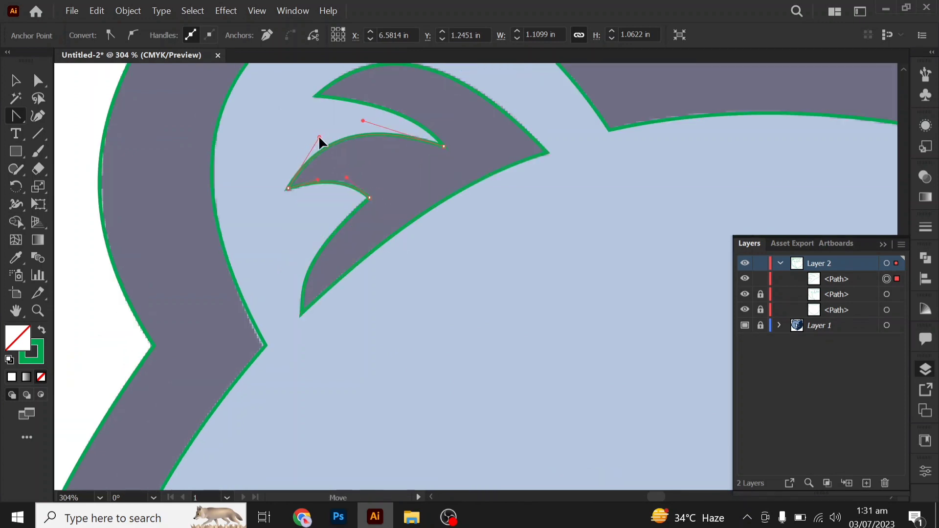
pyautogui.hotkey('ctrl', '0')
# - Lock the ear tuft path and start the snout outline around the left eye corner
pyautogui.press('v')
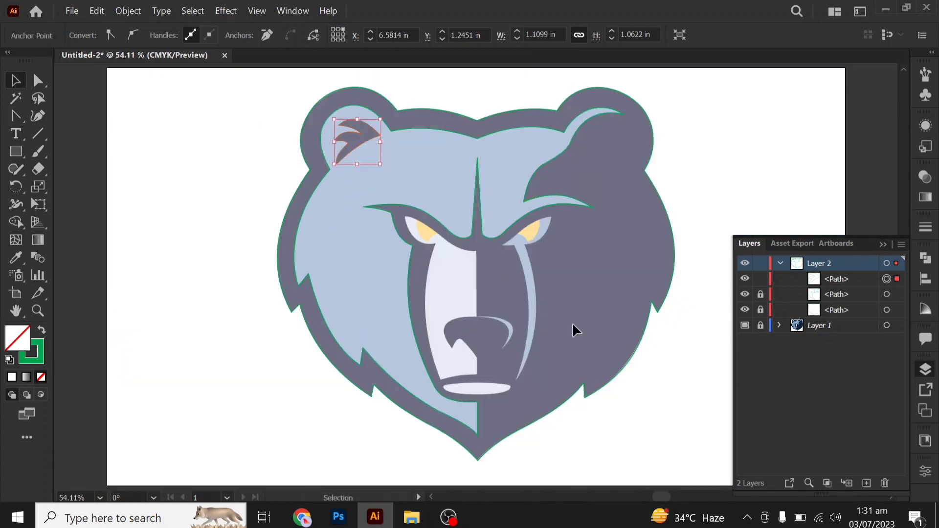
pyautogui.click(761, 278)
pyautogui.scroll(3, 484, 420)
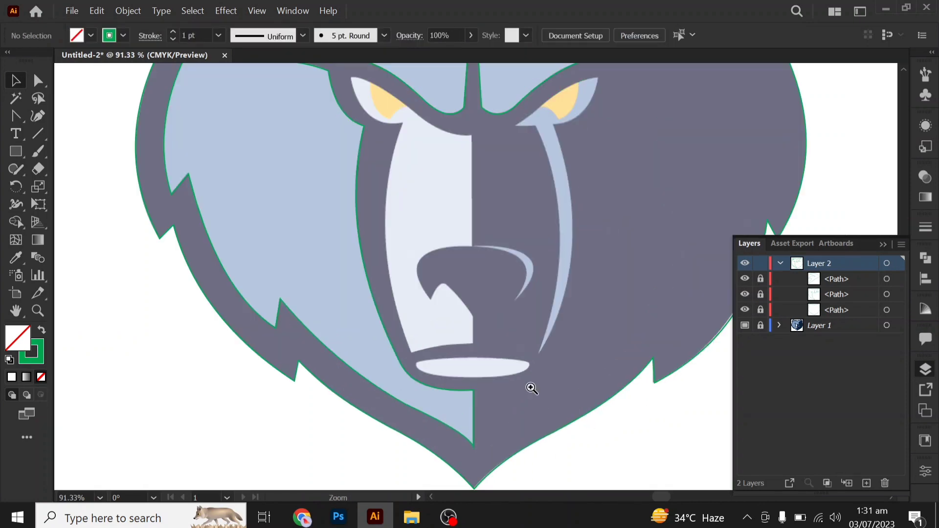
pyautogui.moveTo(528, 386); pyautogui.dragTo(511, 466)
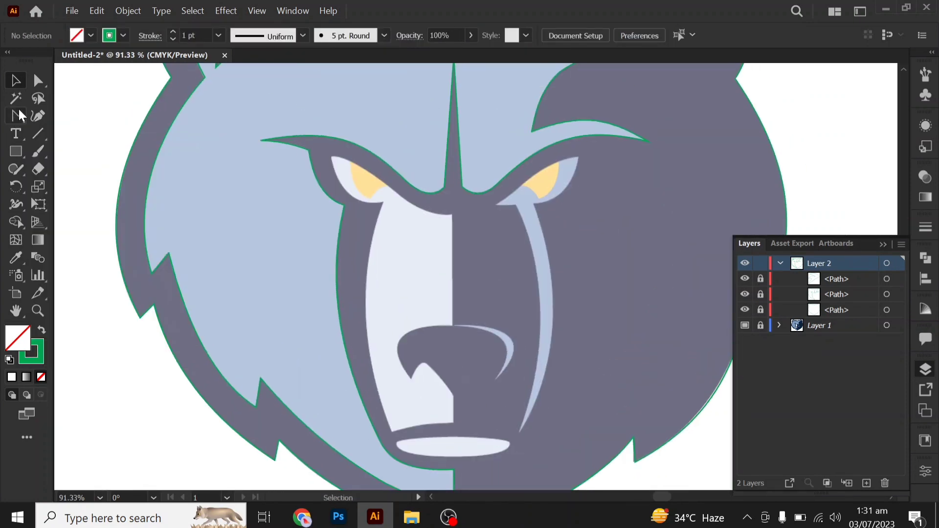
pyautogui.moveTo(13, 116); pyautogui.dragTo(74, 116)
pyautogui.click(451, 213)
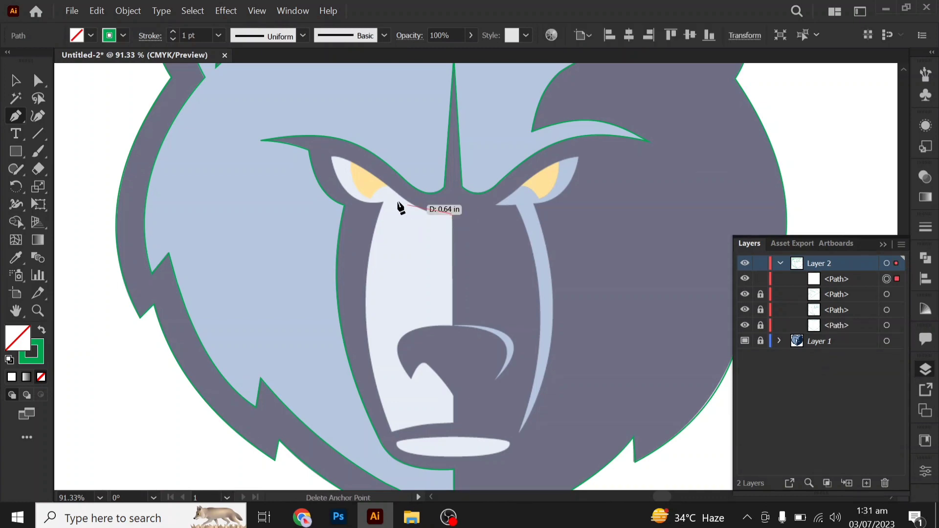
pyautogui.click(390, 188)
pyautogui.click(331, 157)
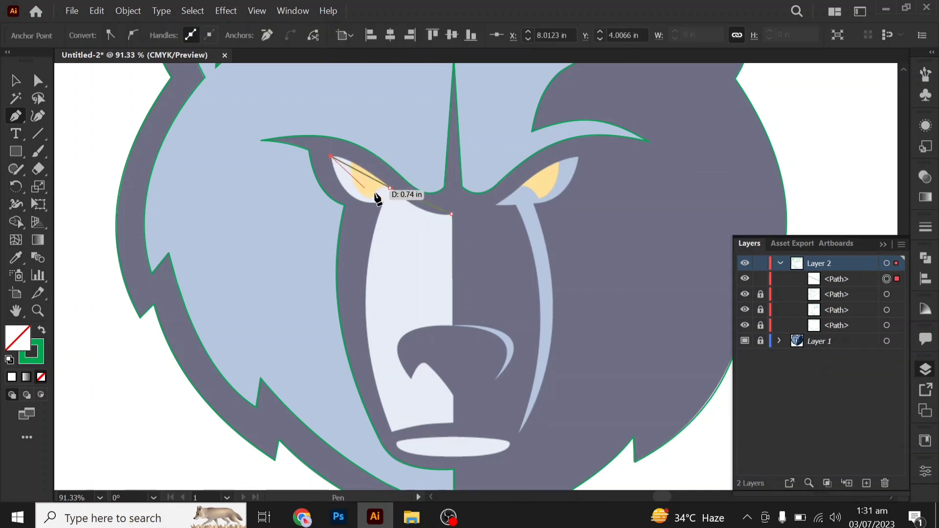
pyautogui.click(383, 202)
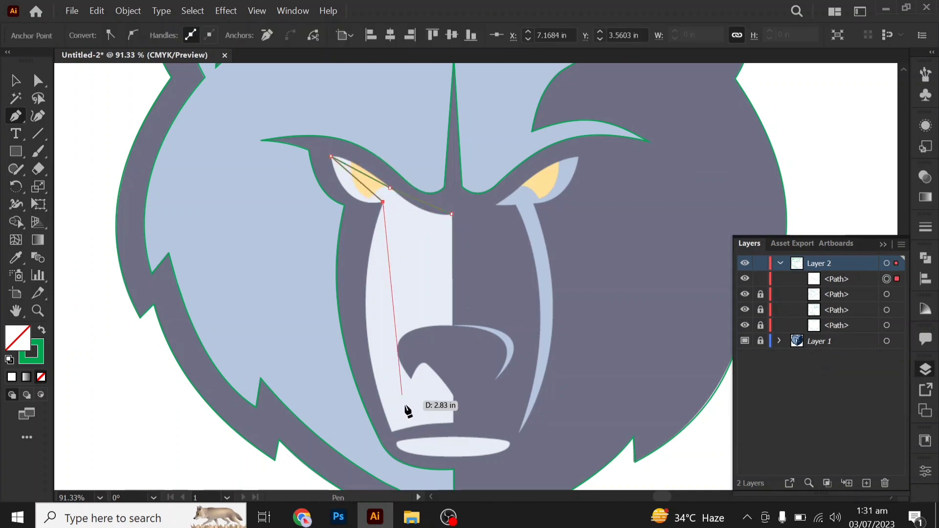
# - Run the outline down the snout's left edge, around the nose and close it
pyautogui.click(391, 430)
pyautogui.click(454, 424)
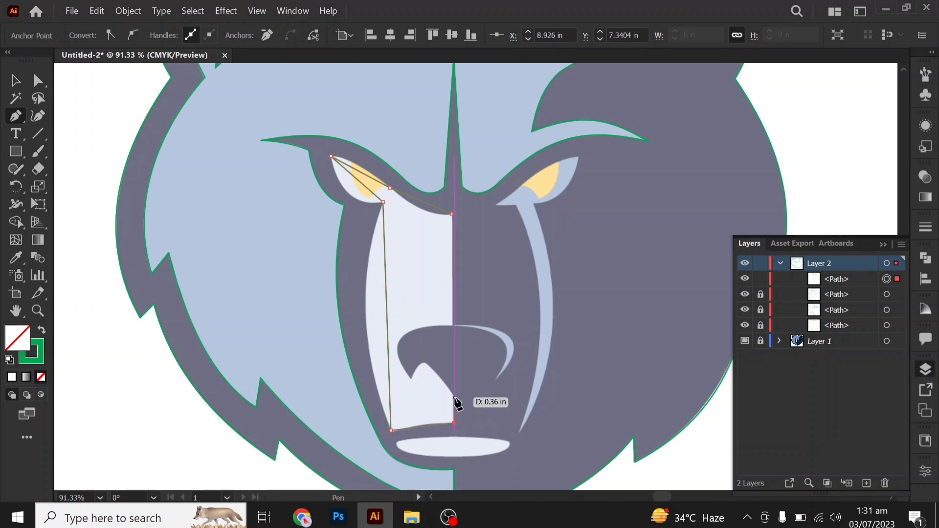
pyautogui.click(454, 395)
pyautogui.scroll(3, 432, 376)
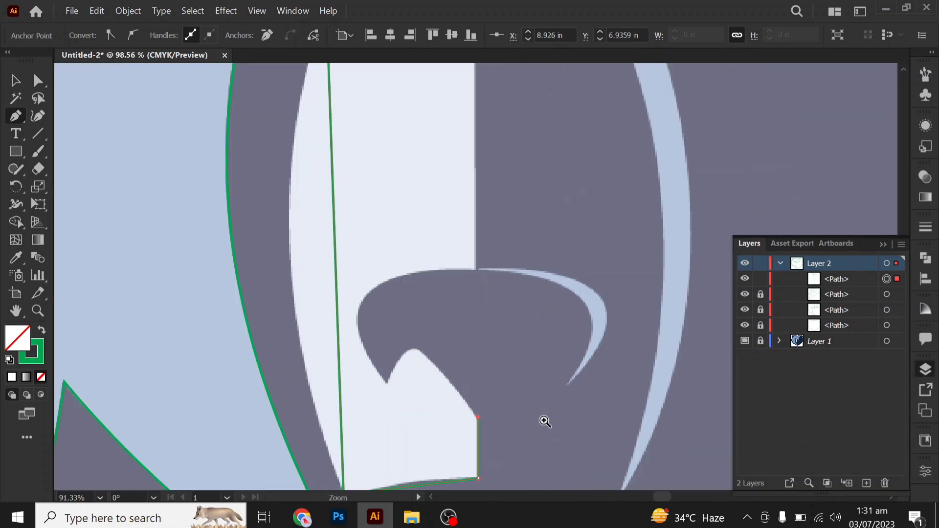
pyautogui.click(414, 348)
pyautogui.click(386, 383)
pyautogui.click(370, 290)
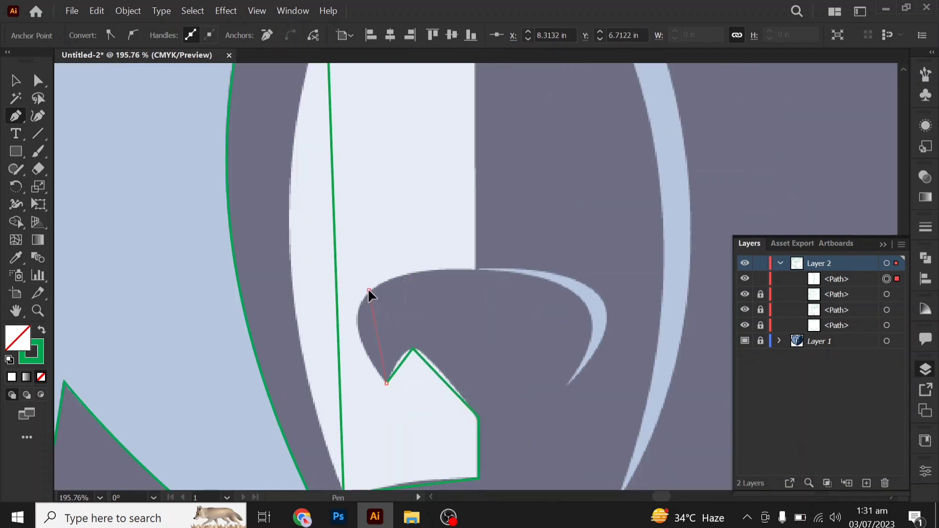
pyautogui.click(475, 269)
pyautogui.scroll(5, 464, 186)
pyautogui.click(467, 266)
# - Curve the snout outline's top edge and the edges around the left eye
pyautogui.moveTo(16, 111); pyautogui.dragTo(71, 168)
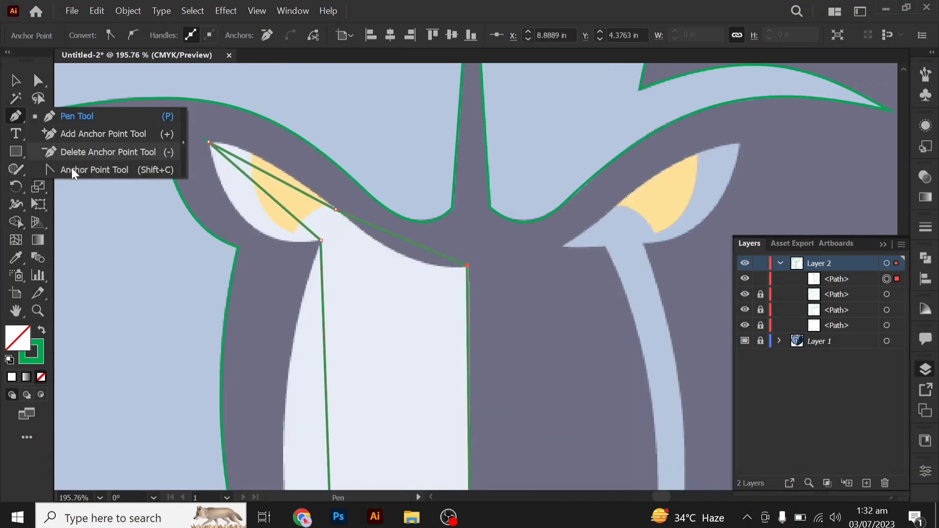
pyautogui.moveTo(397, 236); pyautogui.dragTo(409, 260)
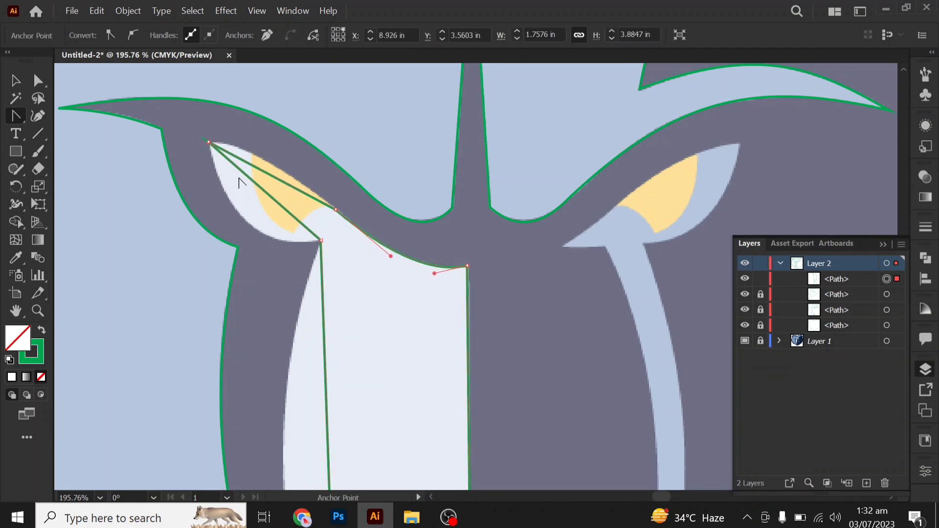
pyautogui.moveTo(262, 166); pyautogui.dragTo(261, 157)
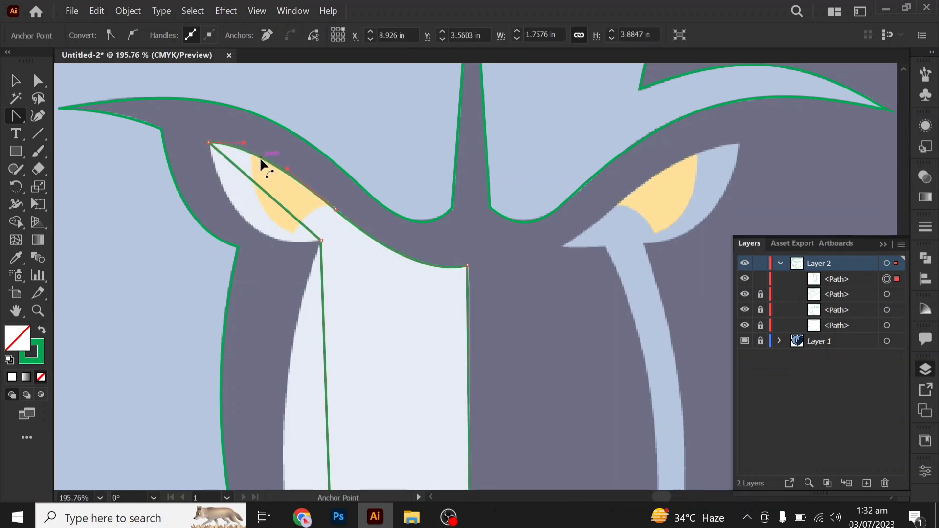
pyautogui.moveTo(267, 192); pyautogui.dragTo(248, 223)
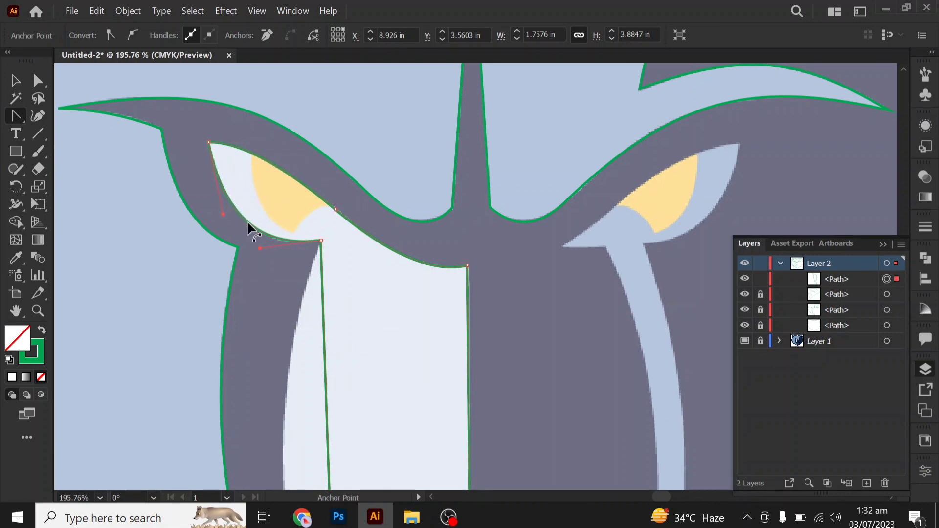
pyautogui.scroll(-5, 399, 294)
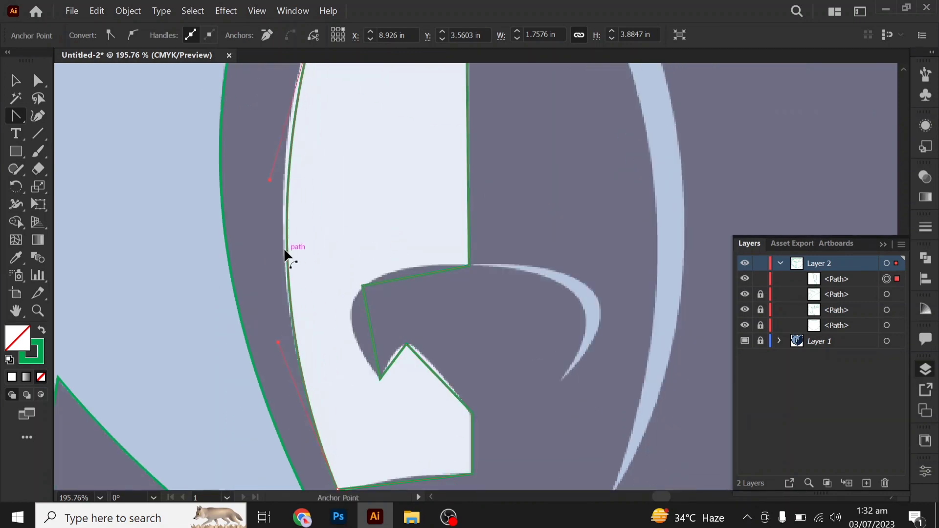
pyautogui.hotkey('ctrl', '1')
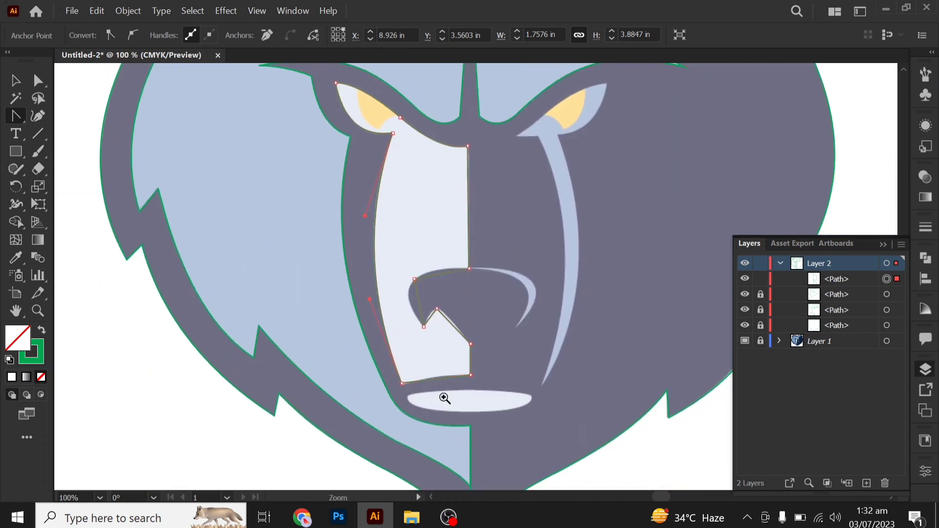
pyautogui.moveTo(444, 398); pyautogui.dragTo(456, 377)
# - Nudge the bottom-left anchor into place and curve the outline along the nose's side and top
pyautogui.press('a')
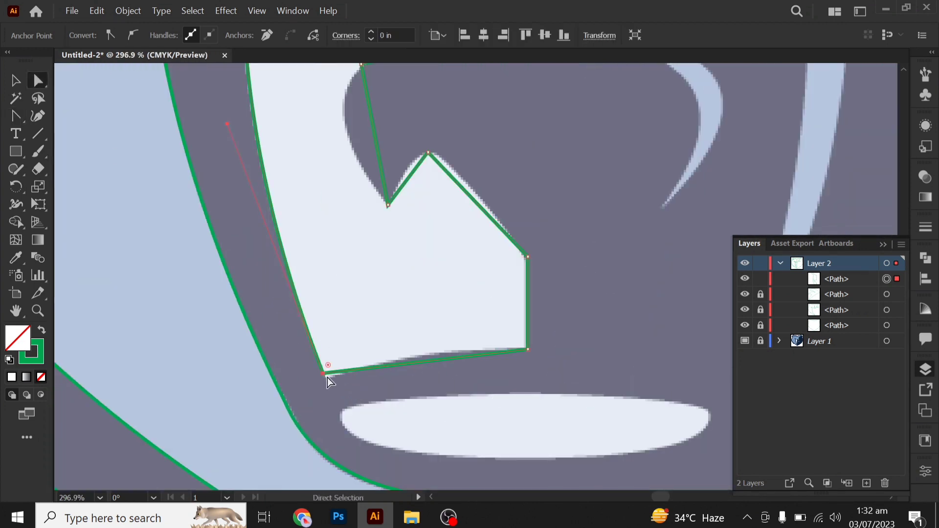
pyautogui.moveTo(327, 377); pyautogui.dragTo(324, 375)
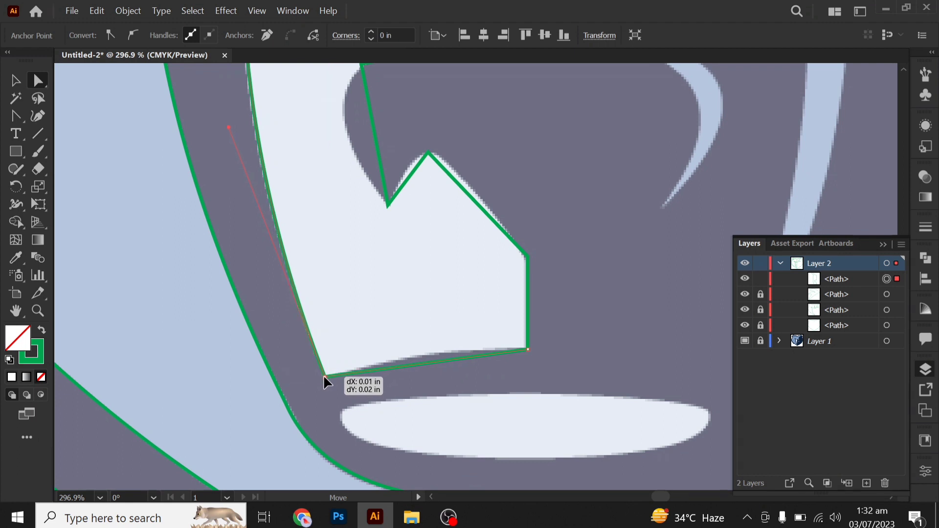
pyautogui.hotkey('ctrl', '-')
pyautogui.hotkey('ctrl', '-')
pyautogui.moveTo(379, 350); pyautogui.dragTo(329, 456)
pyautogui.click(19, 118)
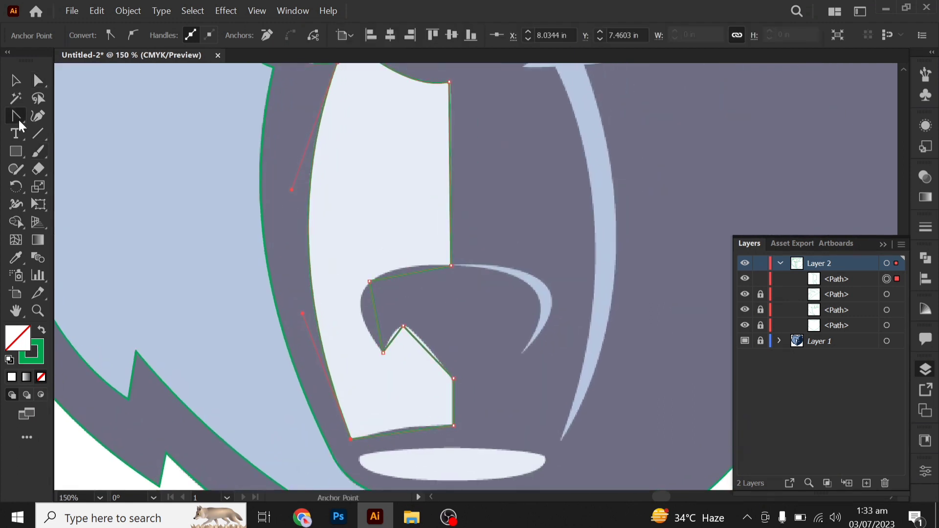
pyautogui.moveTo(418, 343)
pyautogui.mouseDown()
pyautogui.moveTo(362, 320)
pyautogui.moveTo(363, 310)
pyautogui.mouseUp()
pyautogui.moveTo(409, 276); pyautogui.dragTo(405, 272)
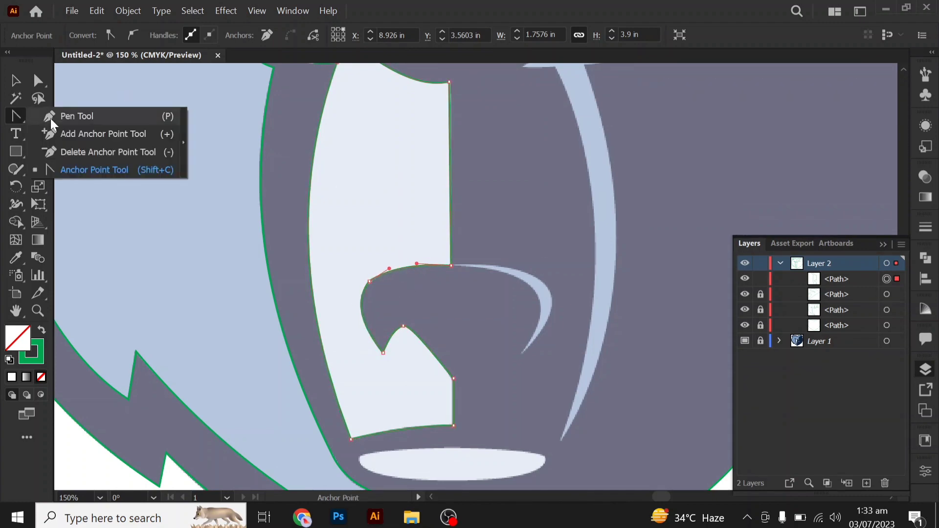
pyautogui.moveTo(16, 116); pyautogui.dragTo(73, 118)
# - Lock the snout path and draw a closed triangle over the crescent beside the nose
pyautogui.click(762, 280)
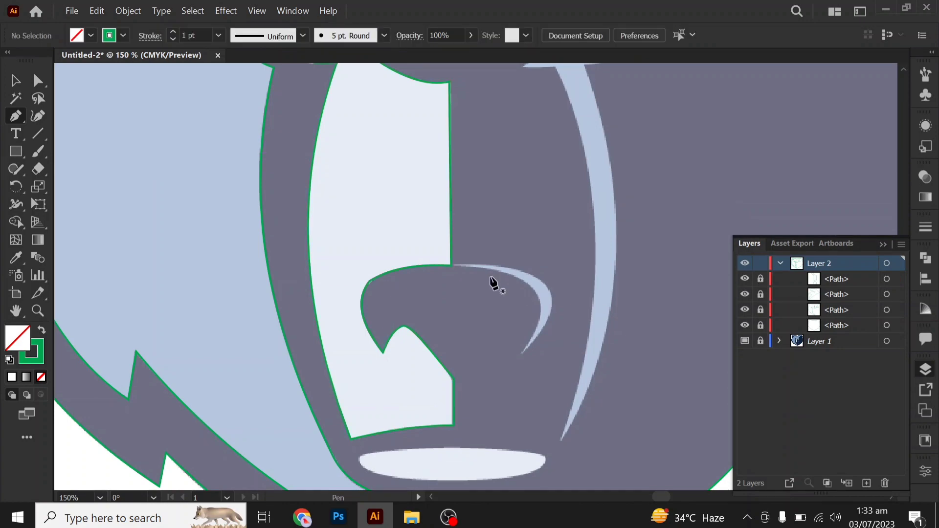
pyautogui.scroll(3, 492, 281)
pyautogui.click(442, 248)
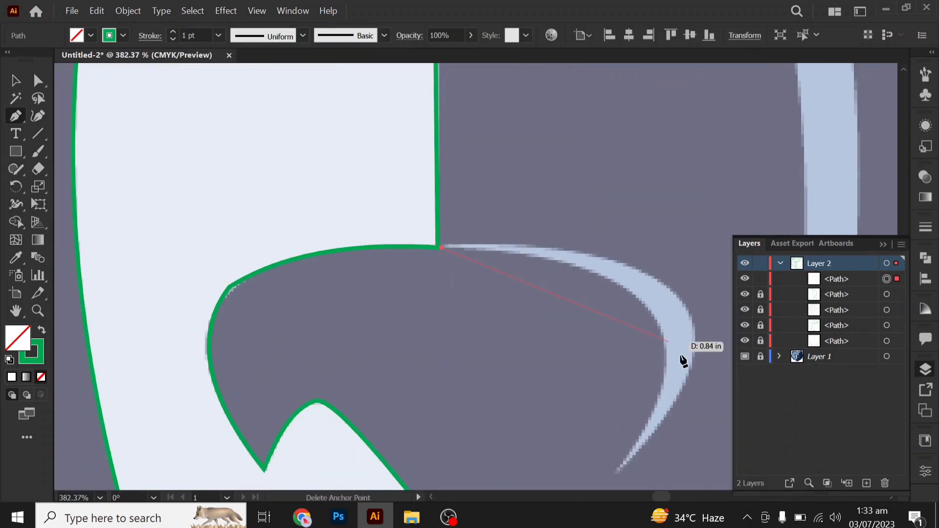
pyautogui.click(613, 473)
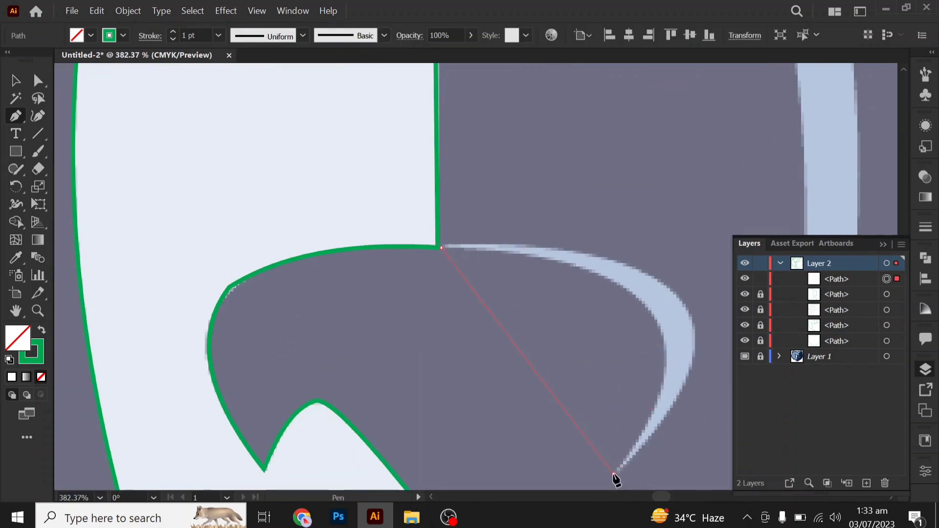
pyautogui.click(678, 294)
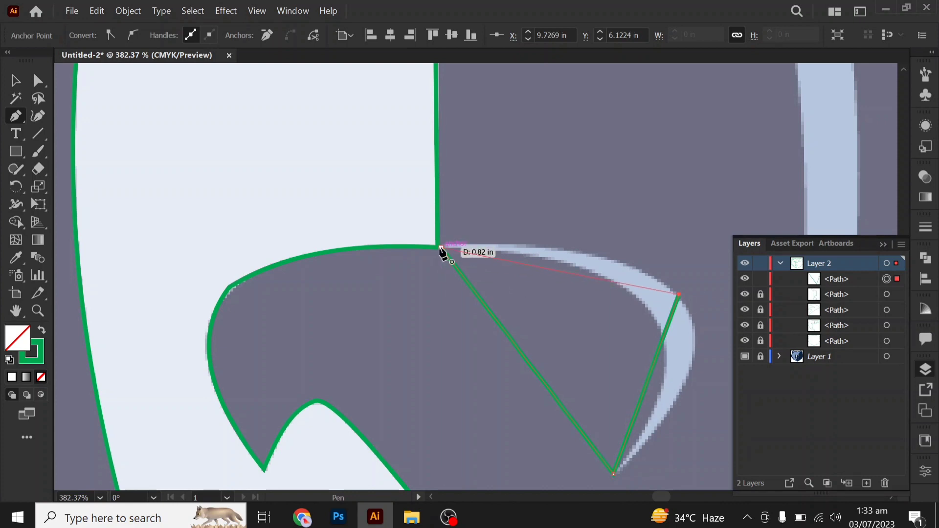
pyautogui.click(449, 252)
# - Curve the triangle's three edges to follow the crescent, then fit the whole logo in view
pyautogui.moveTo(14, 113); pyautogui.dragTo(79, 169)
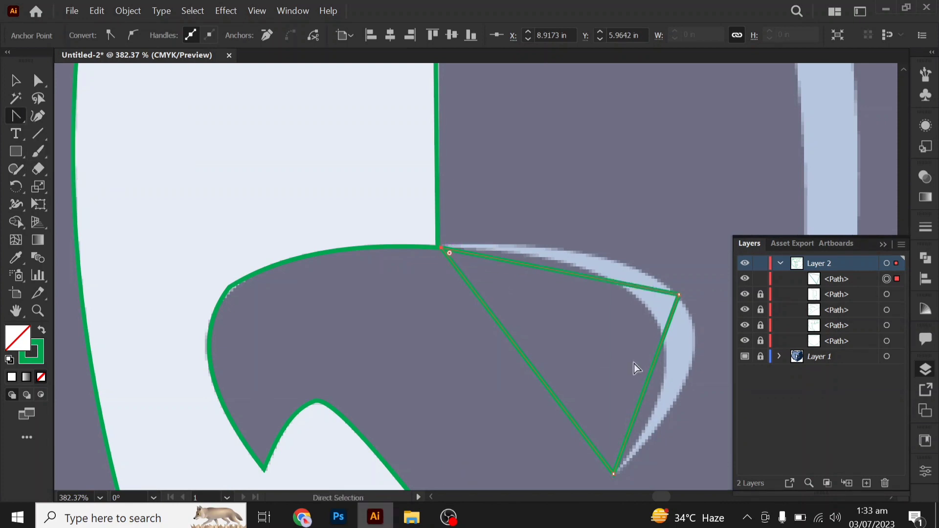
pyautogui.moveTo(634, 368); pyautogui.dragTo(545, 315)
pyautogui.moveTo(504, 224); pyautogui.dragTo(497, 198)
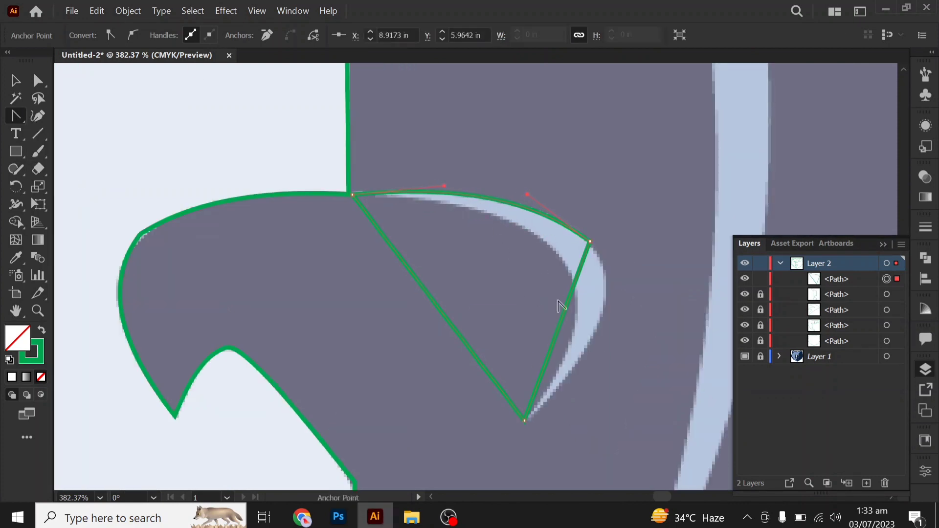
pyautogui.moveTo(560, 306); pyautogui.dragTo(602, 311)
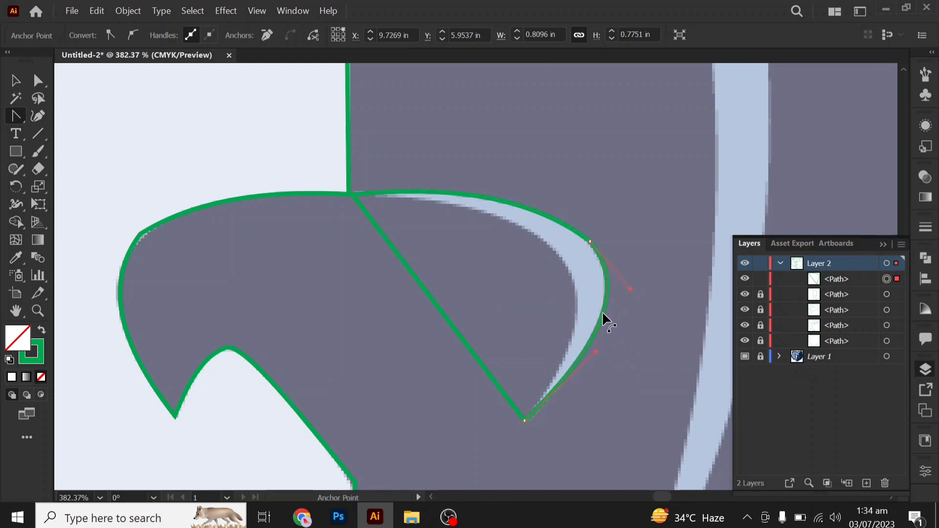
pyautogui.moveTo(444, 313)
pyautogui.mouseDown()
pyautogui.moveTo(542, 252)
pyautogui.moveTo(562, 260)
pyautogui.mouseUp()
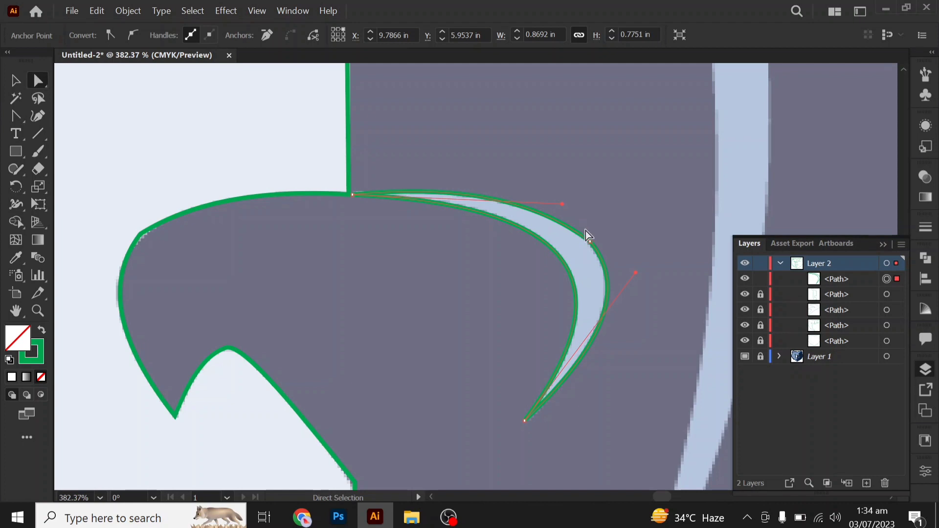
pyautogui.click(584, 251)
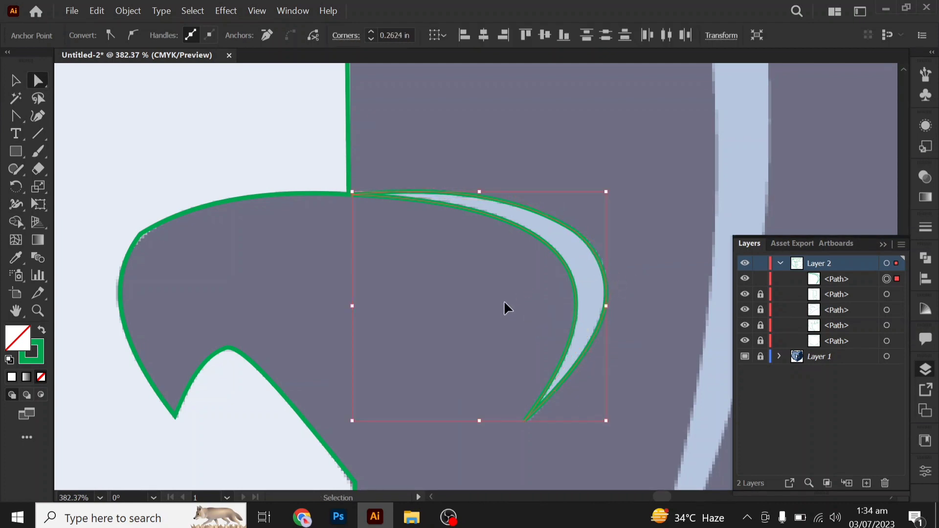
pyautogui.hotkey('ctrl', '0')
# - Lock the finished crescent shape and zoom in on the bear's right eye
pyautogui.click(761, 279)
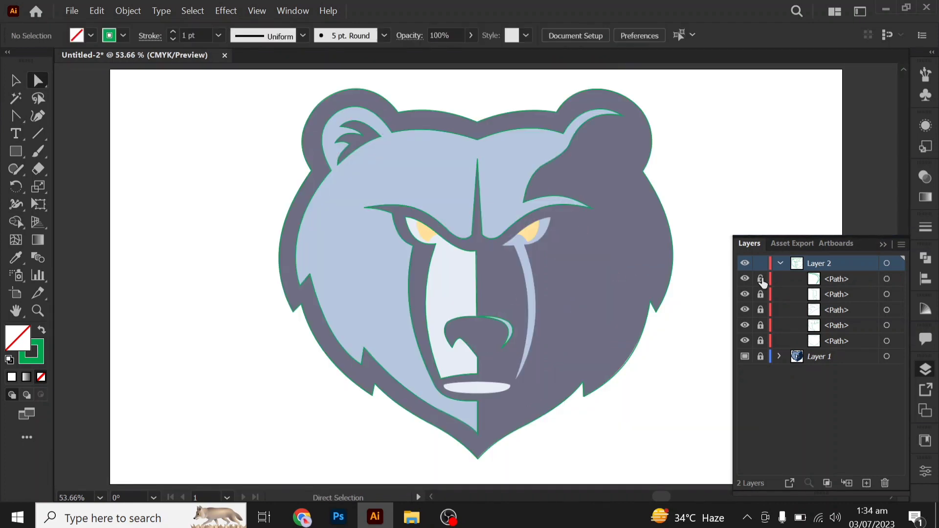
pyautogui.moveTo(16, 116); pyautogui.dragTo(79, 116)
pyautogui.keyDown('ctrl'); pyautogui.click(529, 284); pyautogui.keyUp('ctrl')
pyautogui.moveTo(529, 284); pyautogui.dragTo(549, 266)
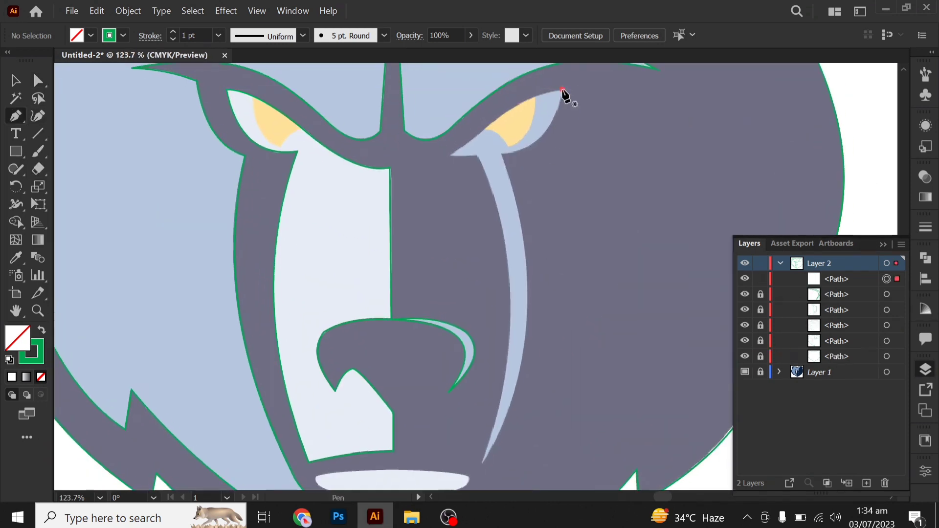
# - Pen-trace a path along the right eye's edge to its inner corner and lower edge
pyautogui.click(563, 89)
pyautogui.moveTo(480, 132); pyautogui.dragTo(442, 169)
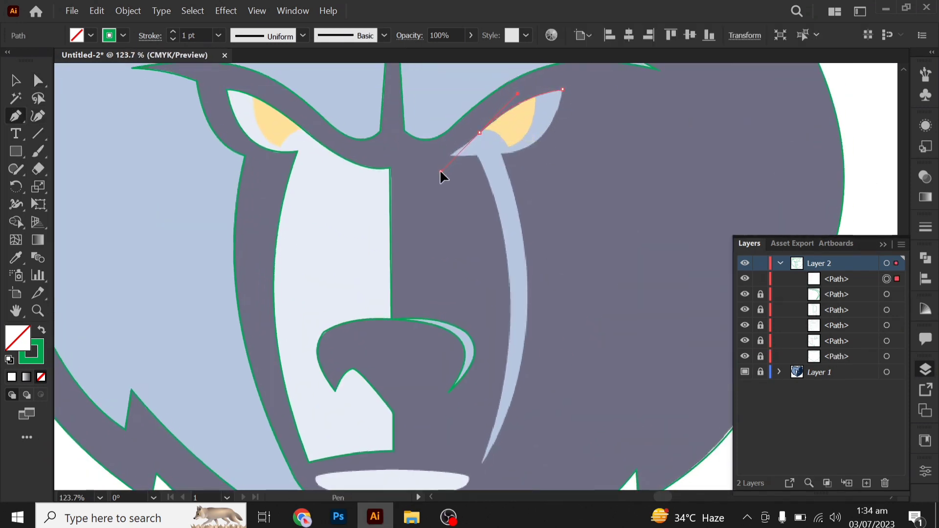
pyautogui.click(479, 133)
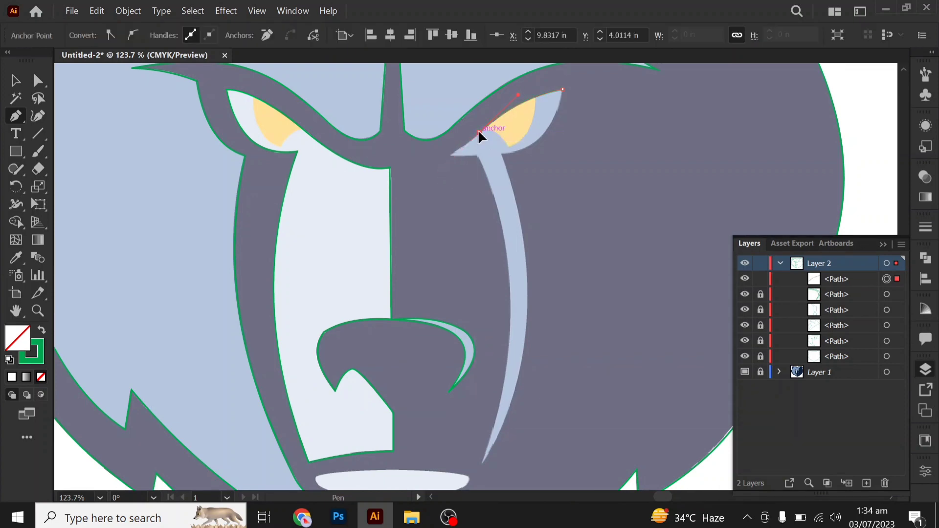
pyautogui.click(450, 157)
pyautogui.moveTo(438, 168); pyautogui.dragTo(431, 166)
pyautogui.click(476, 156)
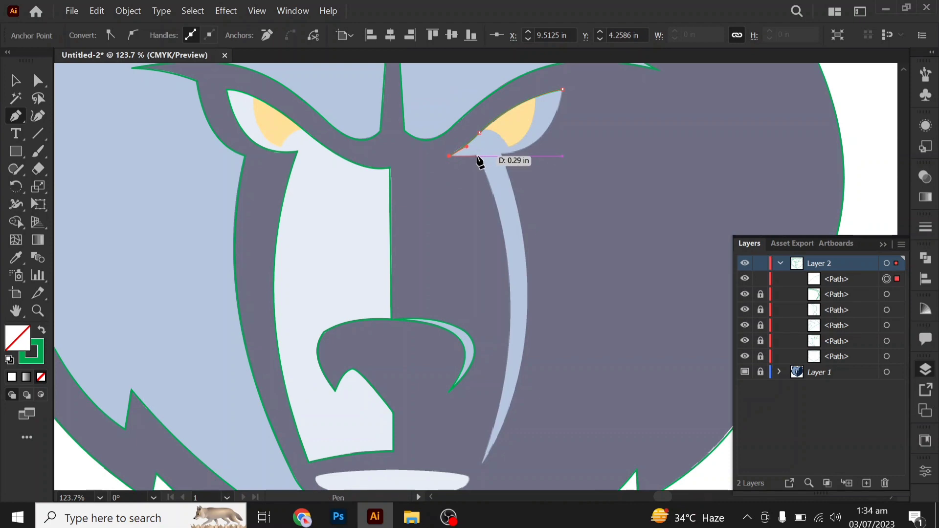
pyautogui.scroll(-3, 538, 346)
# - Extend the stripe outline from its bottom tip back up to the eye corner
pyautogui.click(460, 398)
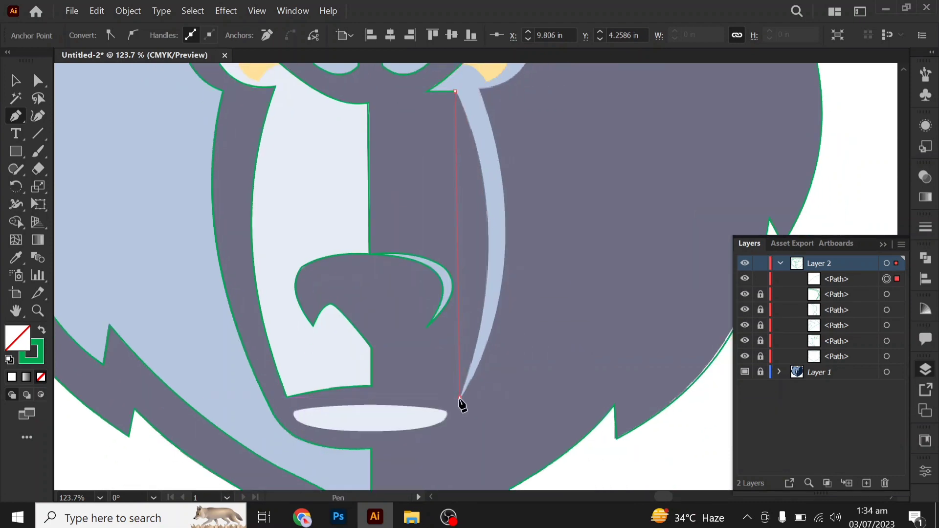
pyautogui.click(479, 88)
pyautogui.moveTo(511, 107); pyautogui.dragTo(467, 231)
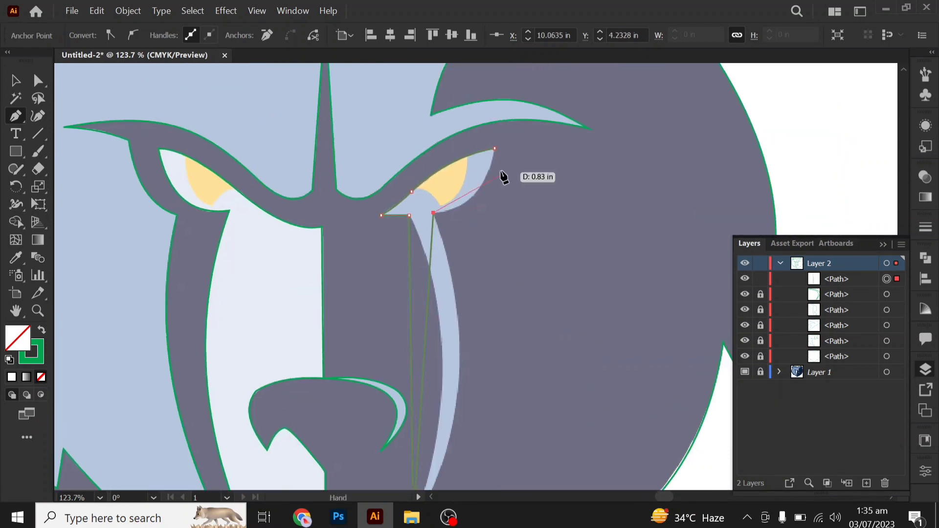
pyautogui.click(494, 148)
pyautogui.moveTo(16, 116); pyautogui.dragTo(93, 170)
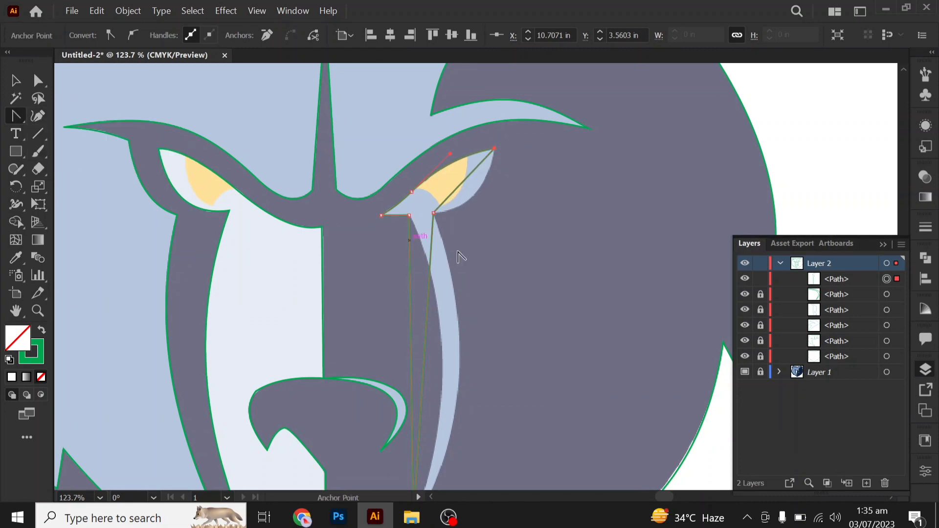
# - Bend the stripe's eye-corner segment into a downward curve with the Anchor Point tool
pyautogui.moveTo(472, 205); pyautogui.dragTo(566, 241)
pyautogui.moveTo(454, 157); pyautogui.dragTo(475, 188)
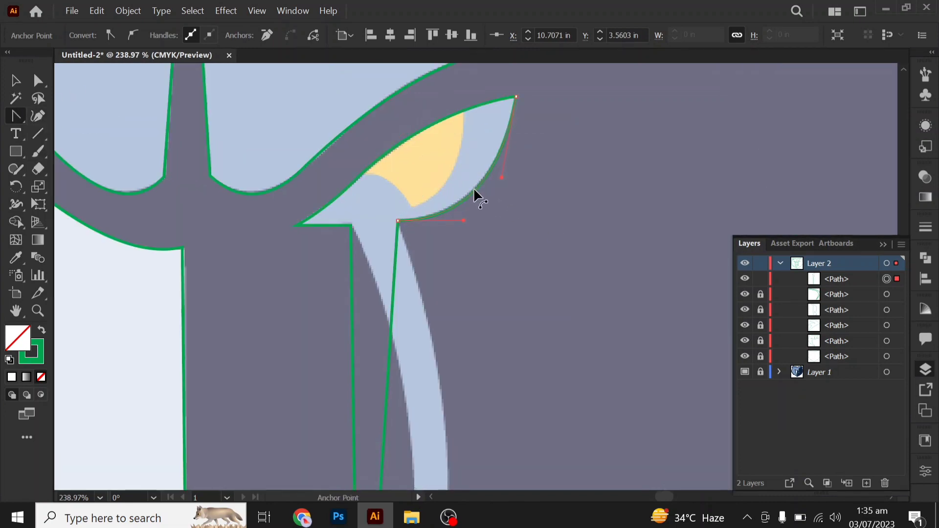
pyautogui.scroll(2, 462, 300)
pyautogui.scroll(3, 370, 242)
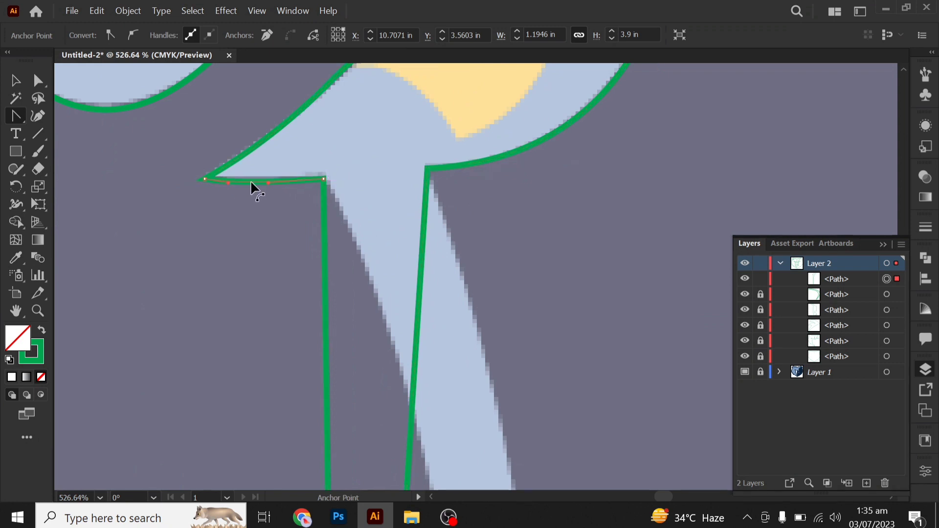
pyautogui.scroll(-4, 412, 268)
pyautogui.moveTo(487, 369); pyautogui.dragTo(352, 235)
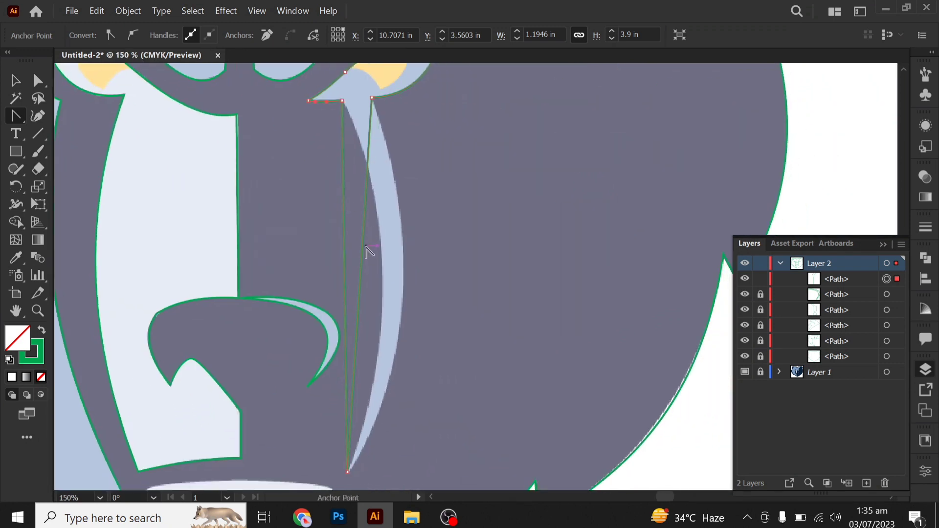
# - Curve the stripe's right and left edges, then deselect the finished path
pyautogui.moveTo(403, 271); pyautogui.dragTo(401, 400)
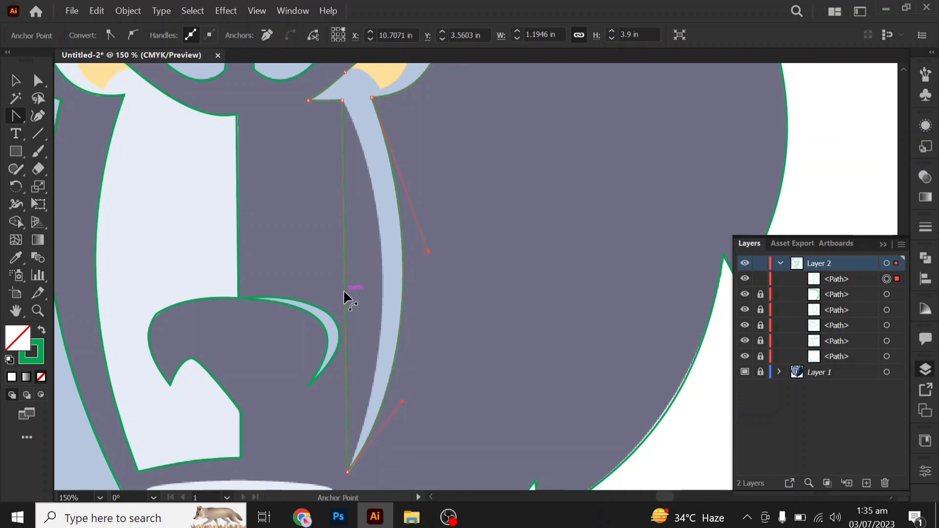
pyautogui.moveTo(344, 289); pyautogui.dragTo(380, 278)
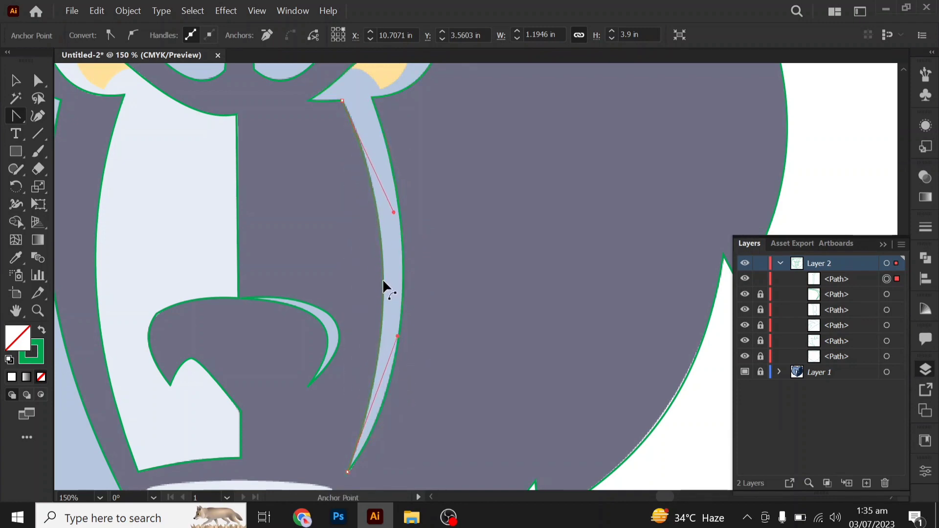
pyautogui.moveTo(392, 212); pyautogui.dragTo(391, 196)
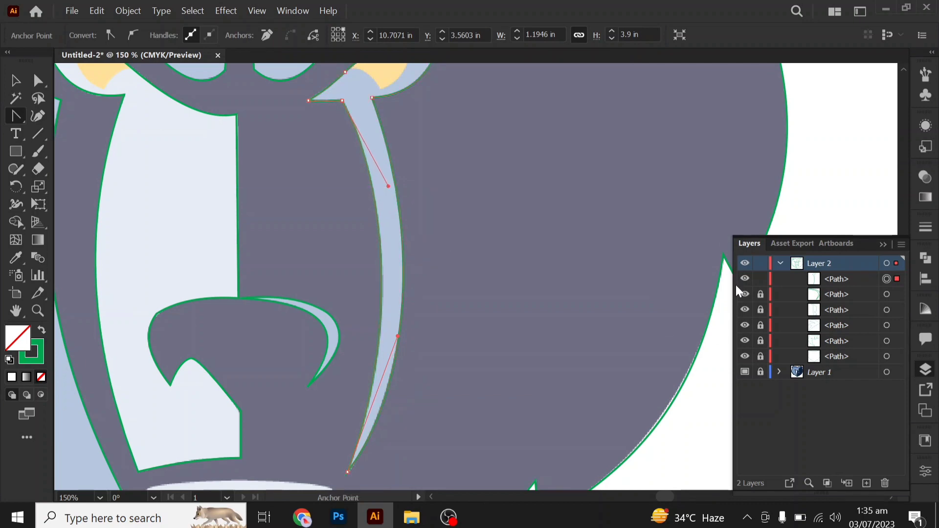
pyautogui.hotkey('ctrl', 'shift', 'a')
pyautogui.click(14, 81)
pyautogui.hotkey('ctrl', '0')
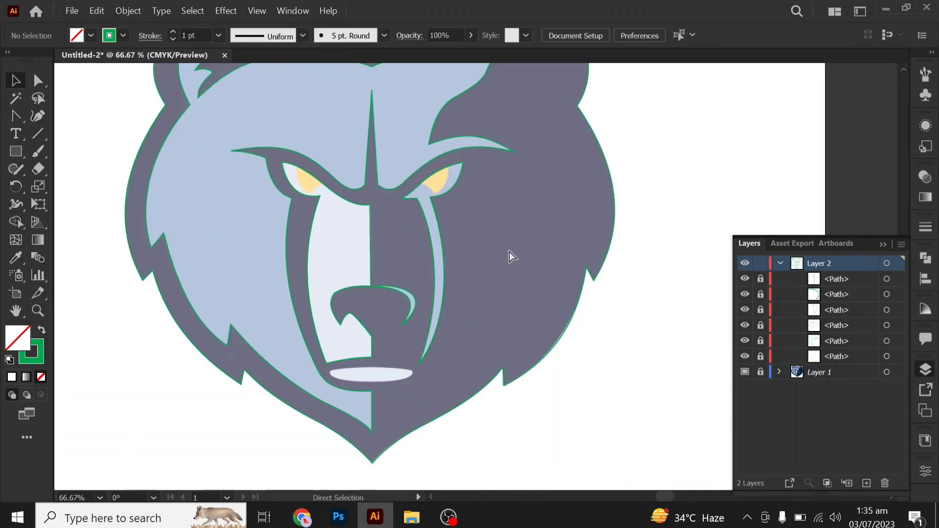
pyautogui.scroll(5, 431, 182)
# - Pen-trace a closed shape for the right eye with a sharp lower corner
pyautogui.moveTo(19, 115); pyautogui.dragTo(44, 117)
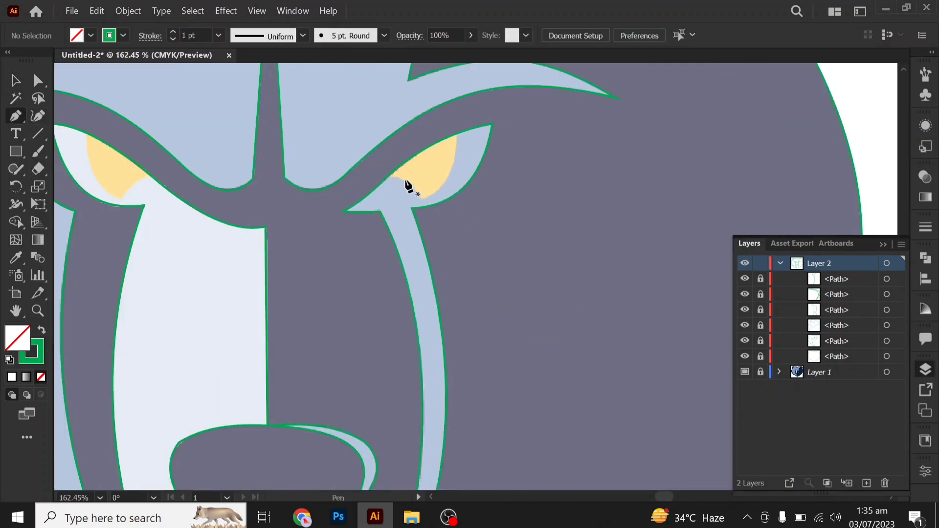
pyautogui.click(388, 176)
pyautogui.moveTo(418, 199); pyautogui.dragTo(423, 216)
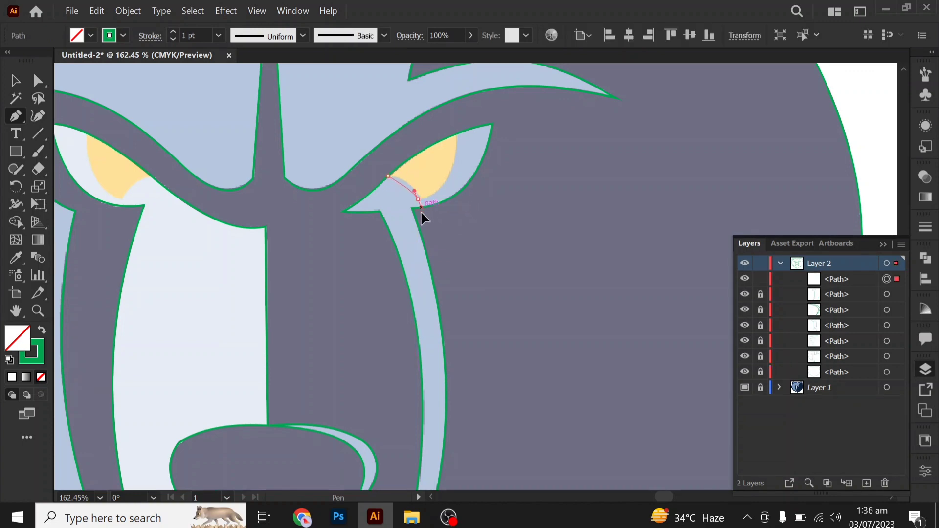
pyautogui.click(418, 199)
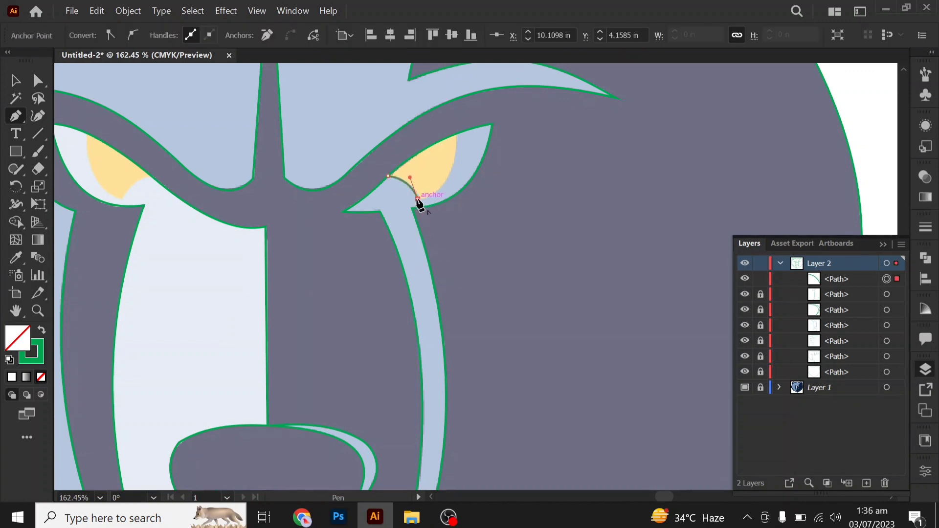
pyautogui.click(455, 134)
pyautogui.click(438, 118)
pyautogui.click(386, 158)
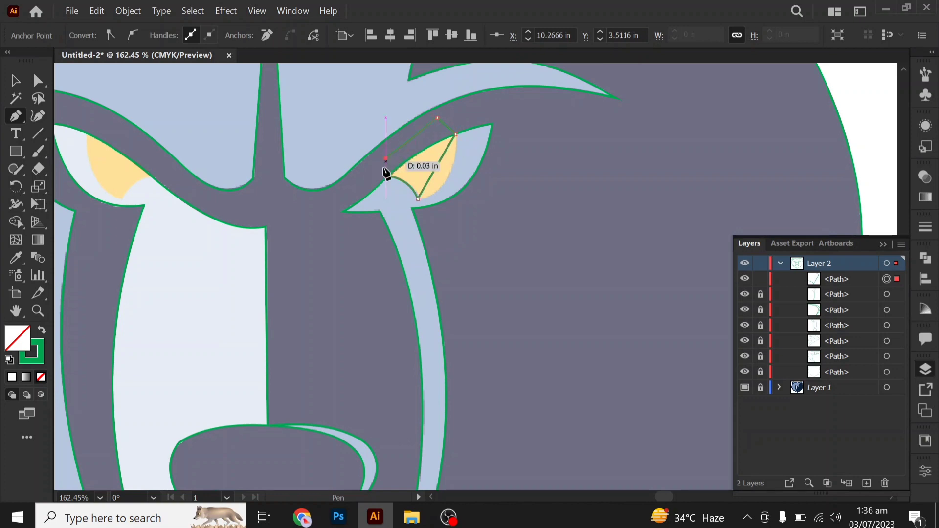
pyautogui.click(388, 176)
# - Trace the left eye shape and curve its lower edge with the Anchor Point tool
pyautogui.moveTo(144, 189); pyautogui.dragTo(280, 174)
pyautogui.click(223, 118)
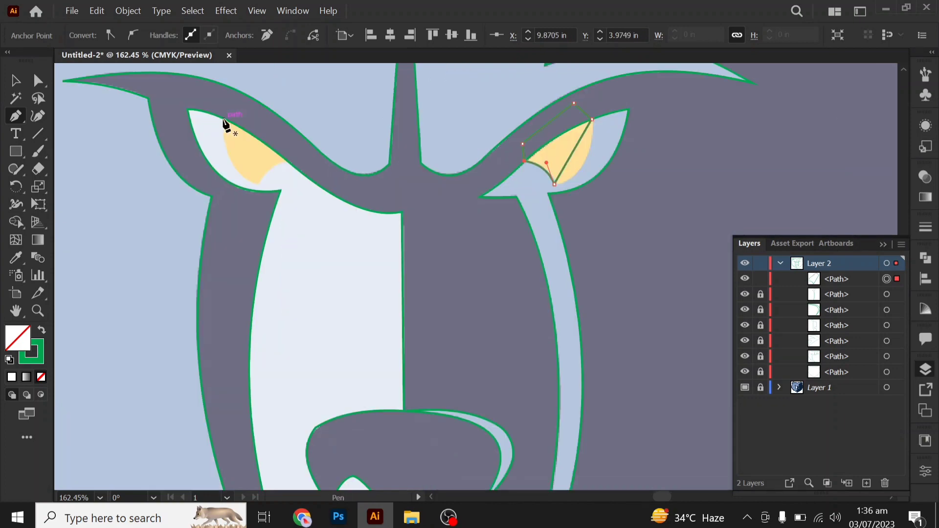
pyautogui.click(258, 184)
pyautogui.click(288, 162)
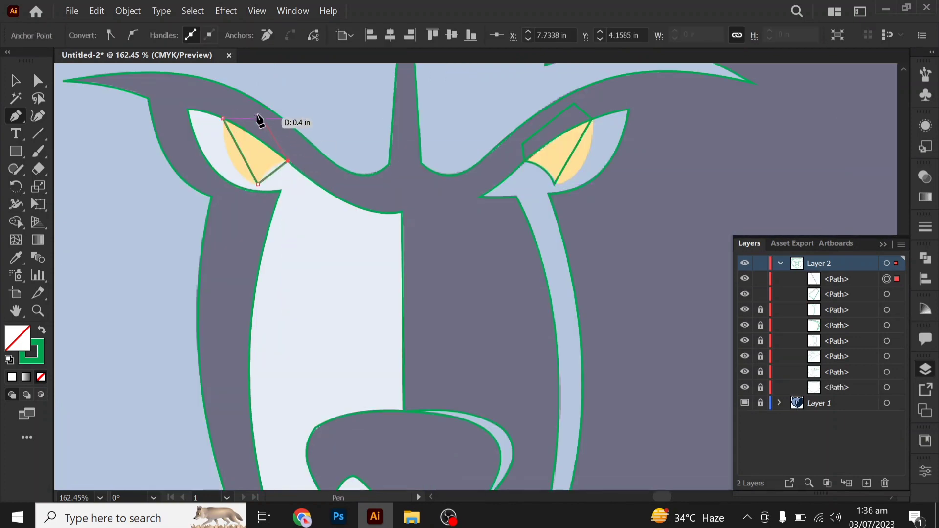
pyautogui.moveTo(15, 116); pyautogui.dragTo(42, 136)
pyautogui.click(73, 170)
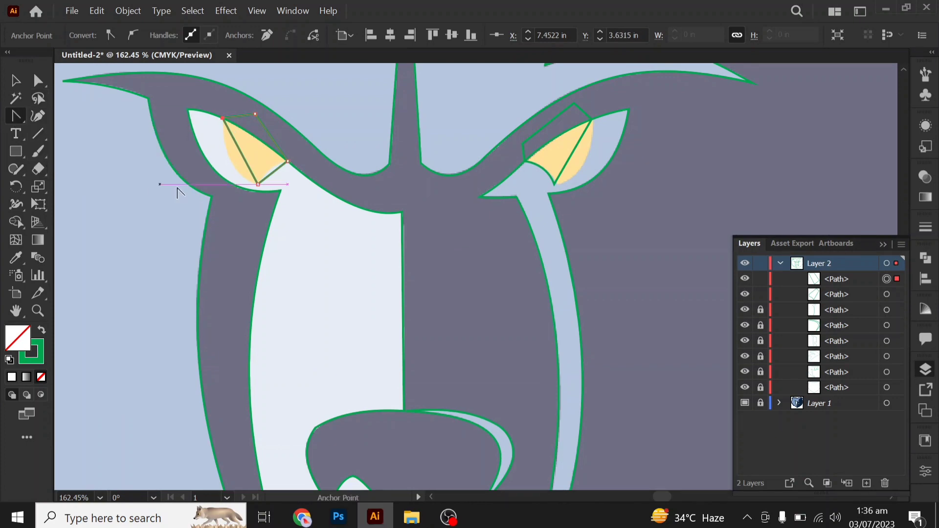
pyautogui.moveTo(245, 160)
pyautogui.mouseDown()
pyautogui.moveTo(233, 166)
pyautogui.moveTo(271, 169)
pyautogui.mouseUp()
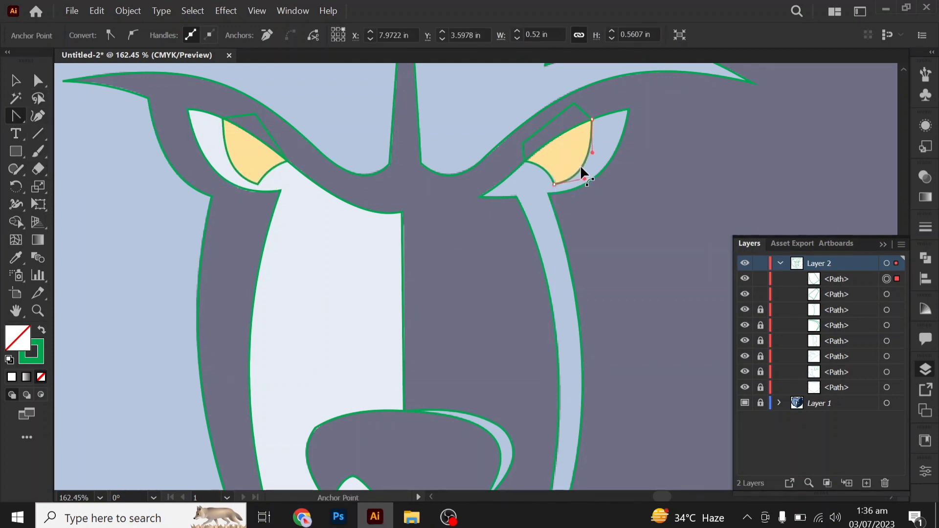
# - Unlock the locked lower paths in Layer 2 of the Layers panel
pyautogui.keyDown('ctrl'); pyautogui.click(580, 165); pyautogui.keyUp('ctrl')
pyautogui.click(16, 82)
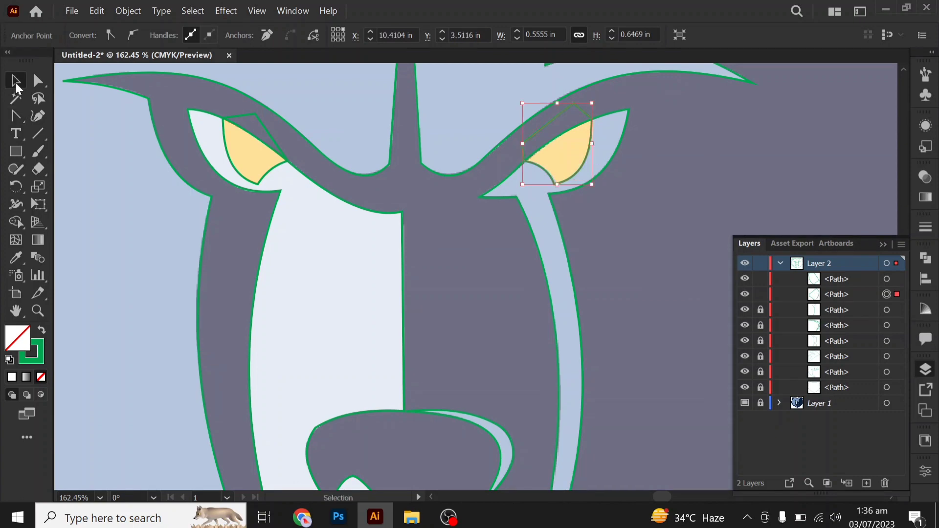
pyautogui.hotkey('ctrl', '-')
pyautogui.click(658, 275)
pyautogui.click(760, 310)
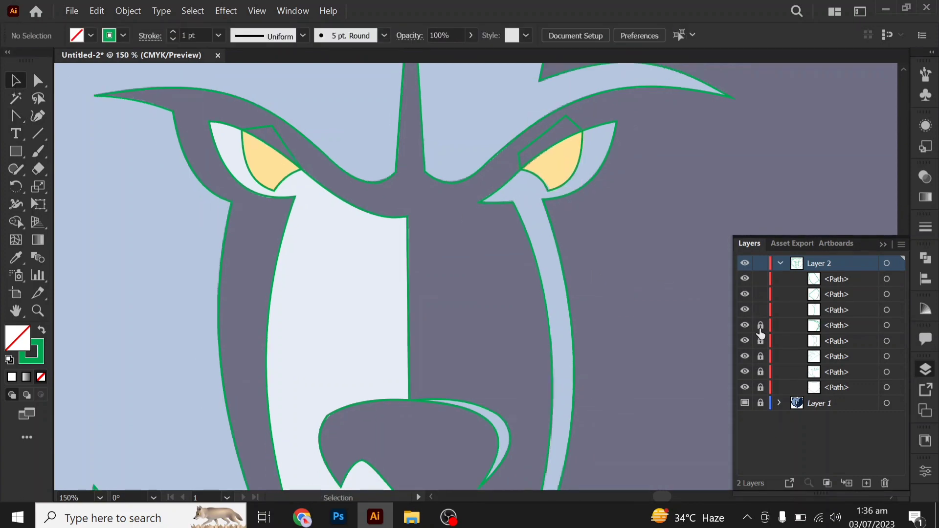
pyautogui.click(760, 388)
pyautogui.click(760, 357)
pyautogui.click(883, 244)
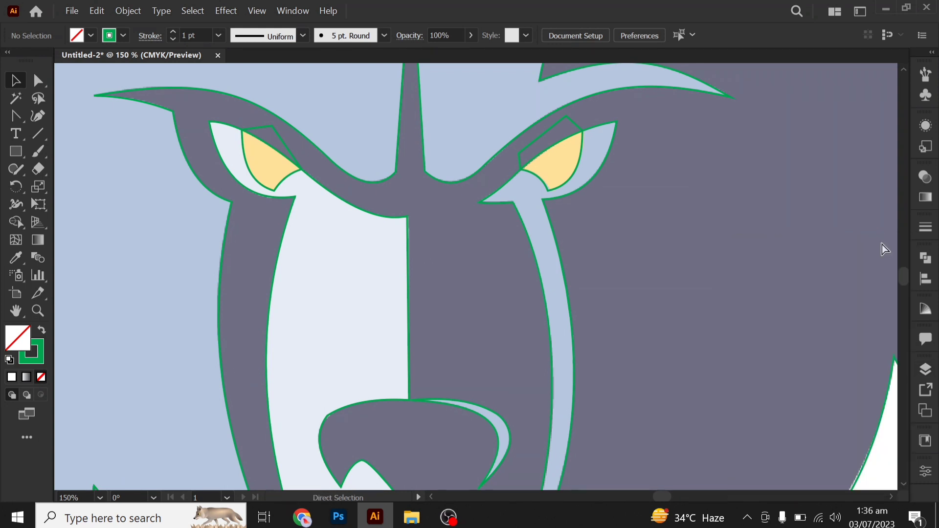
# - Merge the right eye and stripe pieces with the Shape Builder tool
pyautogui.hotkey('ctrl', '0')
pyautogui.scroll(3, 538, 235)
pyautogui.click(582, 220)
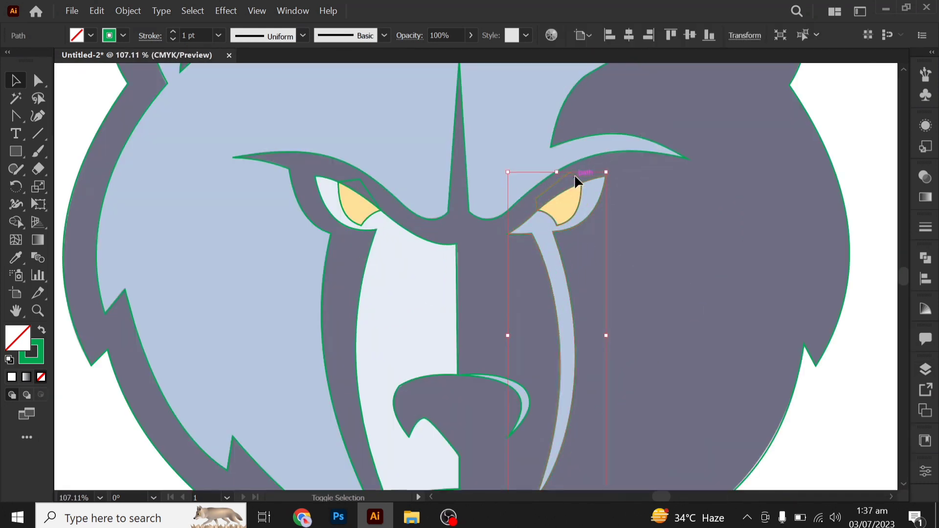
pyautogui.hotkey('shift', 'm')
pyautogui.click(549, 198)
pyautogui.press('v')
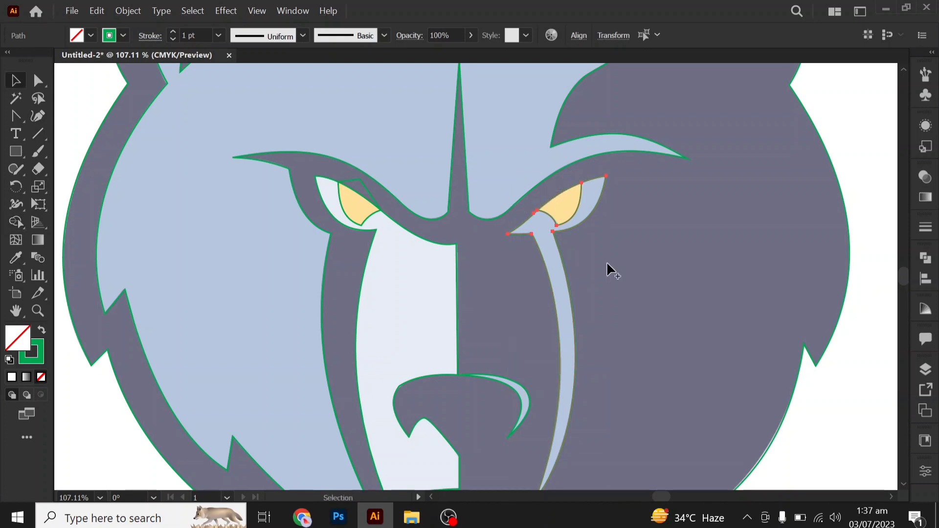
# - Merge the left yellow eye with the pale face shape beneath it using Shape Builder
pyautogui.click(359, 185)
pyautogui.click(398, 226)
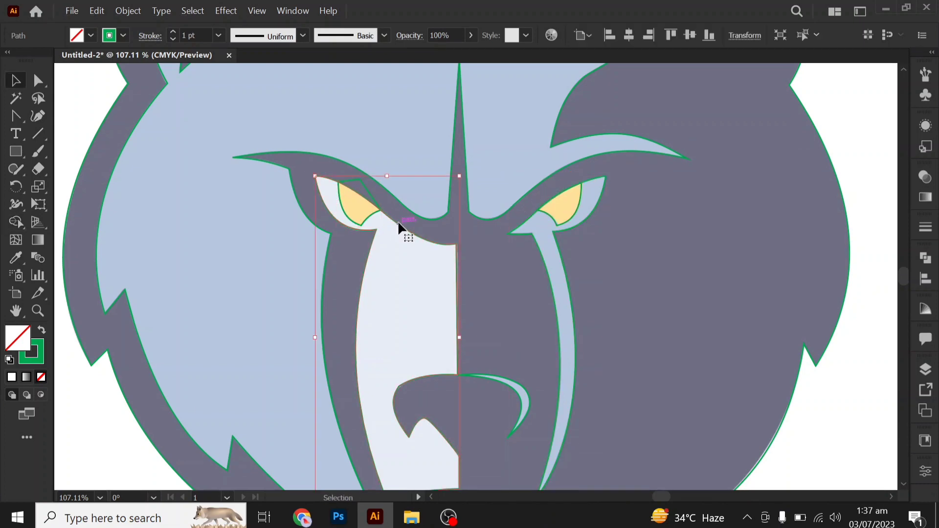
pyautogui.click(18, 221)
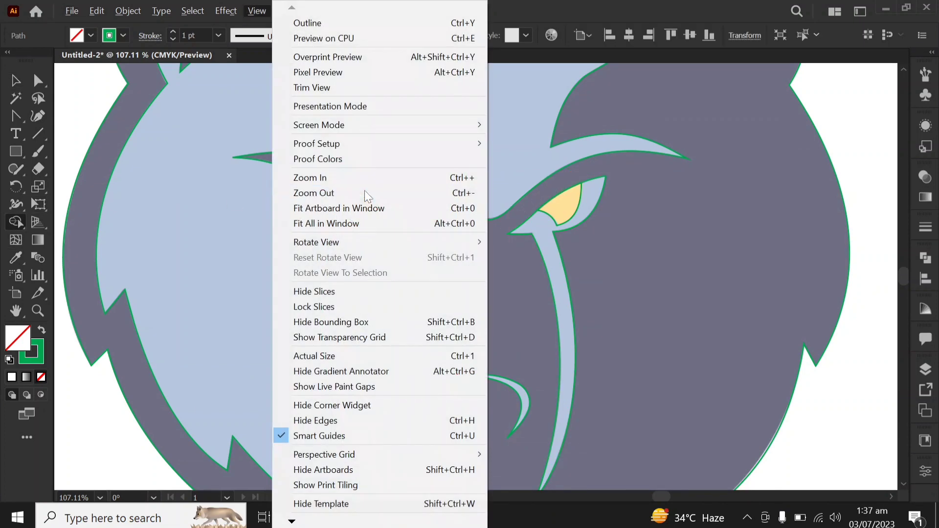
pyautogui.press('v')
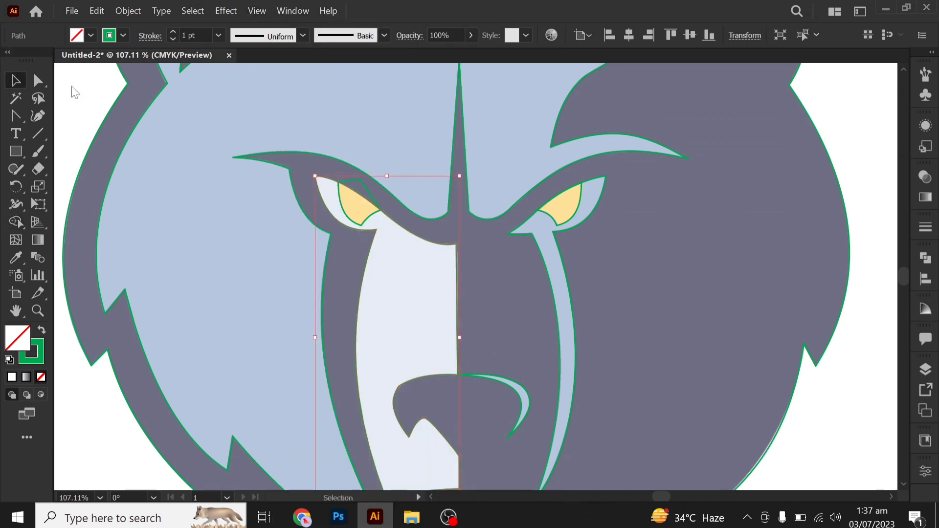
pyautogui.click(368, 190)
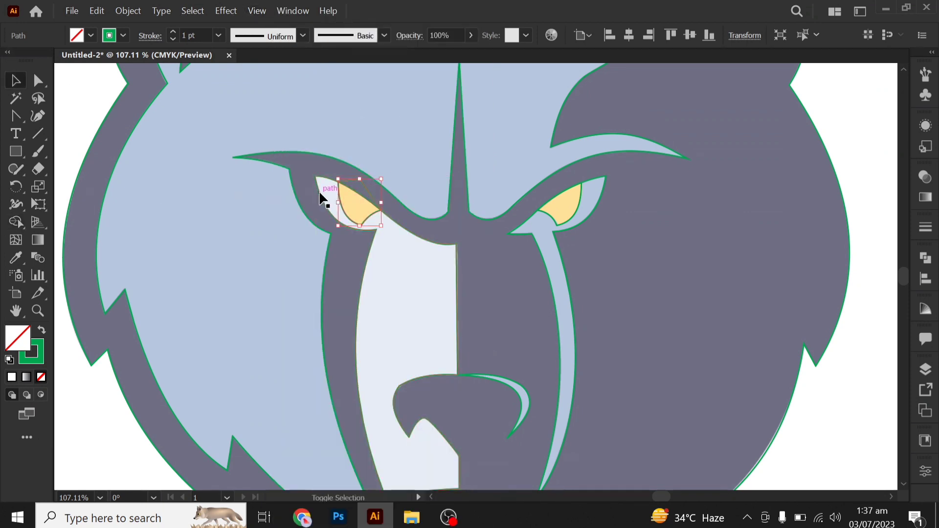
pyautogui.keyDown('shift'); pyautogui.click(324, 191); pyautogui.keyUp('shift')
pyautogui.click(16, 222)
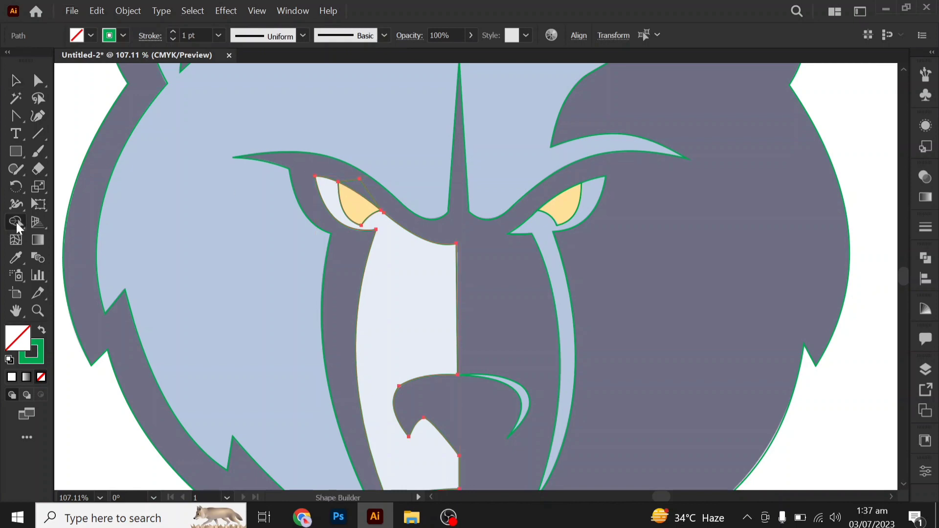
pyautogui.press('v')
# - Round the nose outline's inner corner to 0.29 in with Direct Selection
pyautogui.click(37, 83)
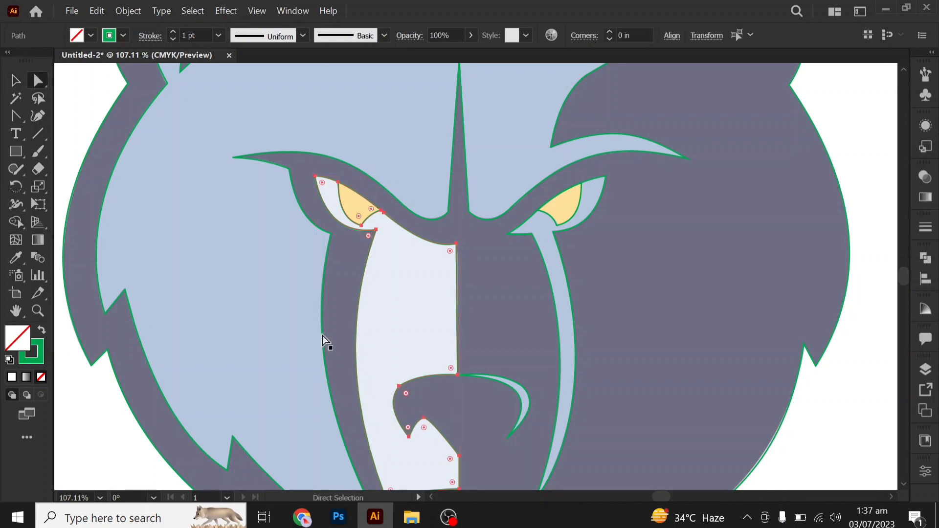
pyautogui.click(401, 389)
pyautogui.moveTo(408, 396); pyautogui.dragTo(415, 403)
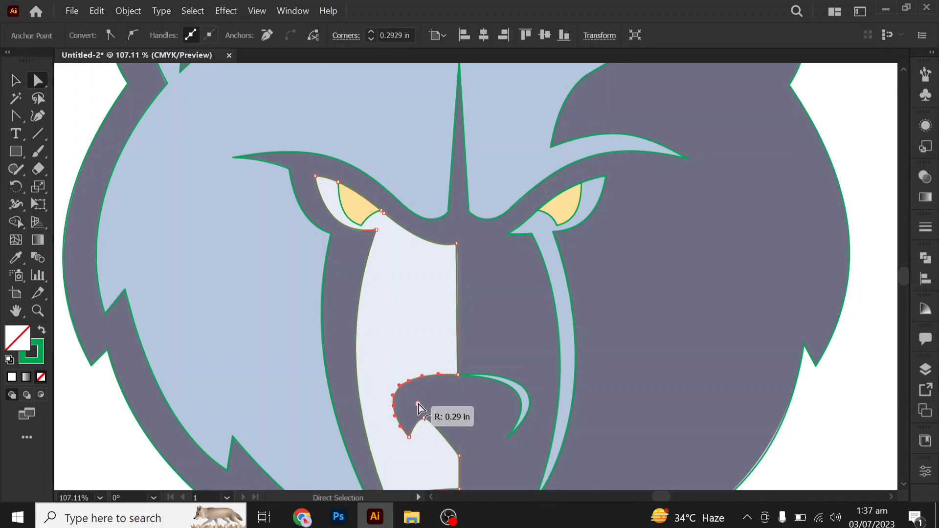
pyautogui.hotkey('ctrl', 'shift', 'a')
pyautogui.hotkey('ctrl', '0')
# - Select the bear artwork and unlock the reference image layer
pyautogui.press('v')
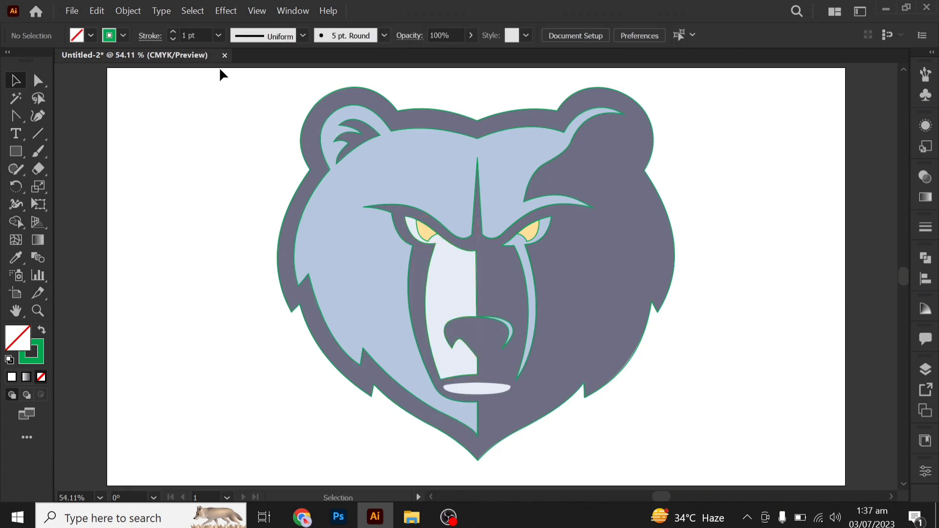
pyautogui.moveTo(221, 74); pyautogui.dragTo(751, 464)
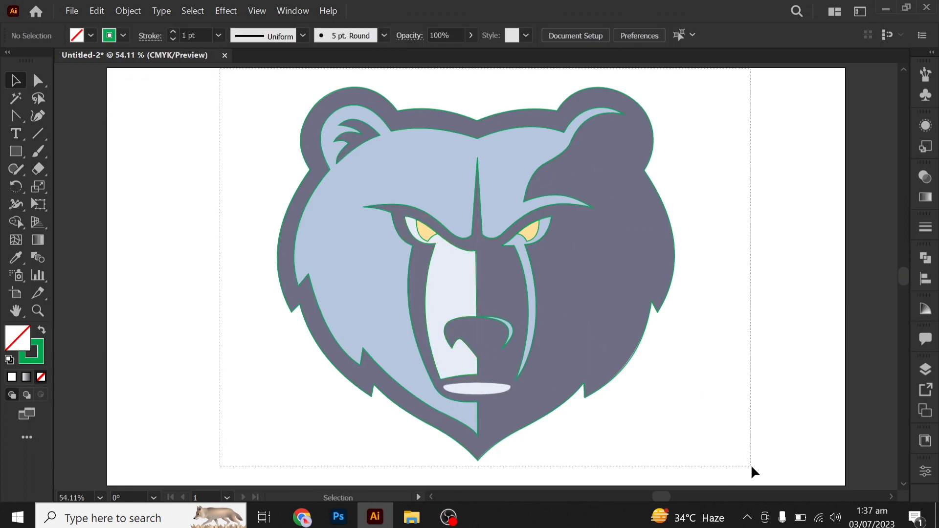
pyautogui.click(799, 375)
pyautogui.click(925, 369)
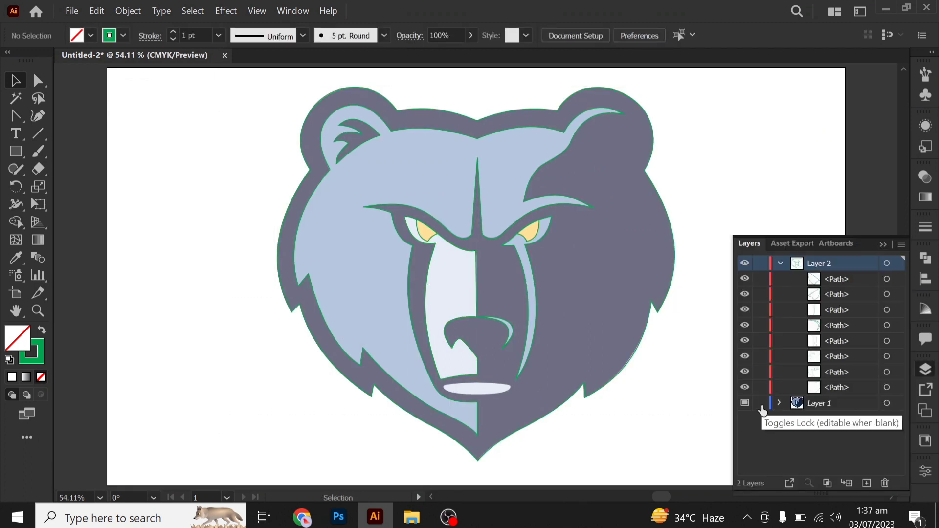
pyautogui.click(762, 409)
pyautogui.click(619, 321)
# - Resize and move the reference image, undo both changes, and relock its layer
pyautogui.moveTo(673, 86); pyautogui.dragTo(617, 167)
pyautogui.moveTo(576, 250); pyautogui.dragTo(254, 275)
pyautogui.click(324, 427)
pyautogui.hotkey('ctrl', 'z')
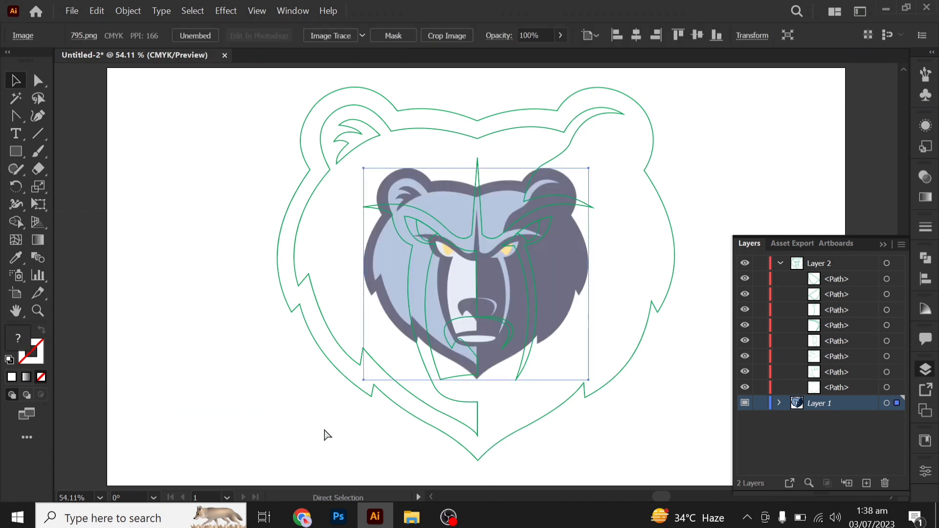
pyautogui.hotkey('ctrl', 'z')
pyautogui.click(761, 403)
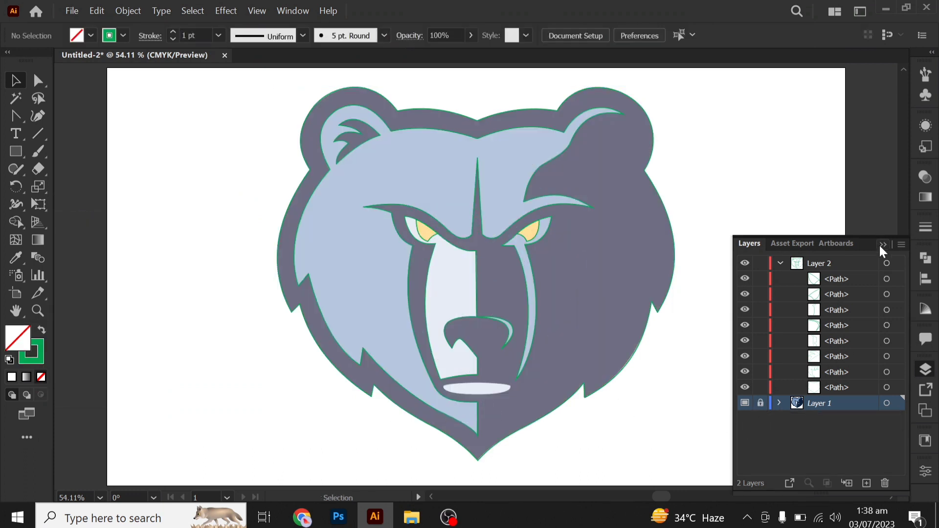
# - On the tracing layer, pen-draw a closed curved path for the mouth's left half
pyautogui.click(15, 116)
pyautogui.scroll(4, 488, 412)
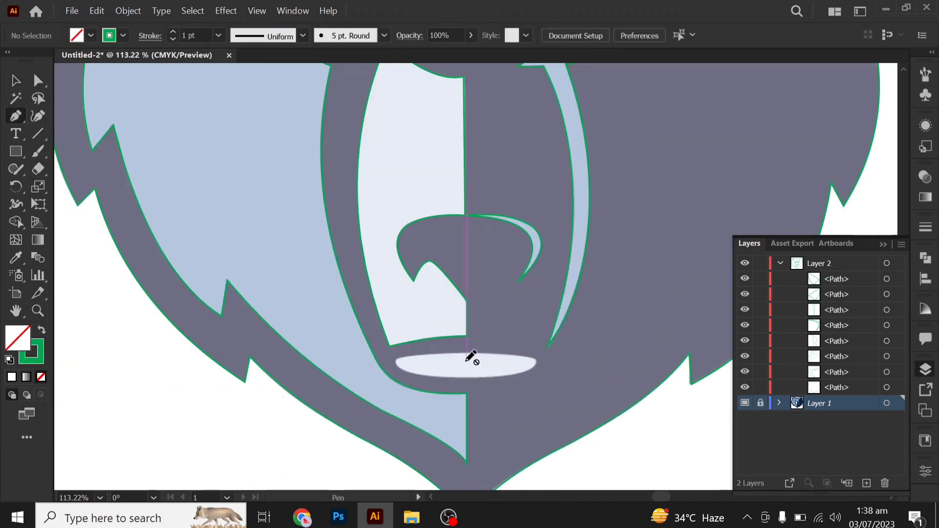
pyautogui.click(824, 263)
pyautogui.click(467, 353)
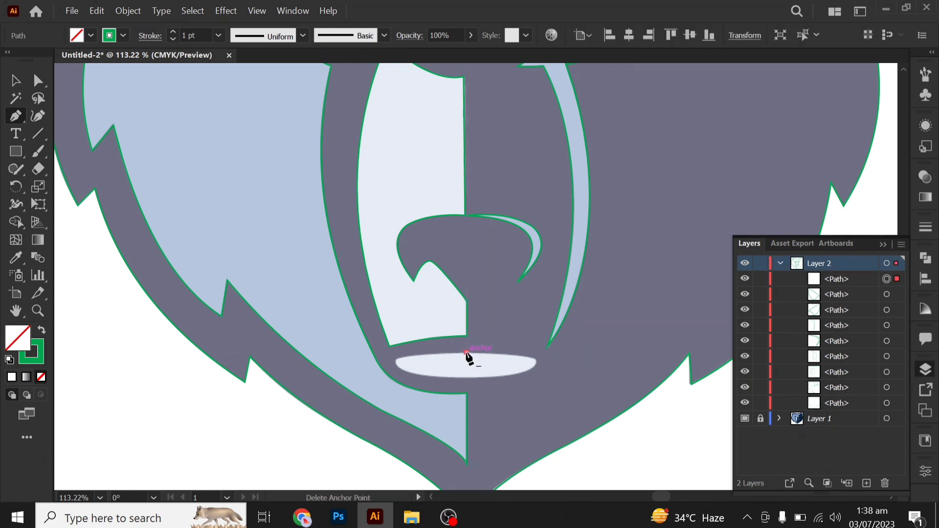
pyautogui.moveTo(397, 360); pyautogui.dragTo(385, 371)
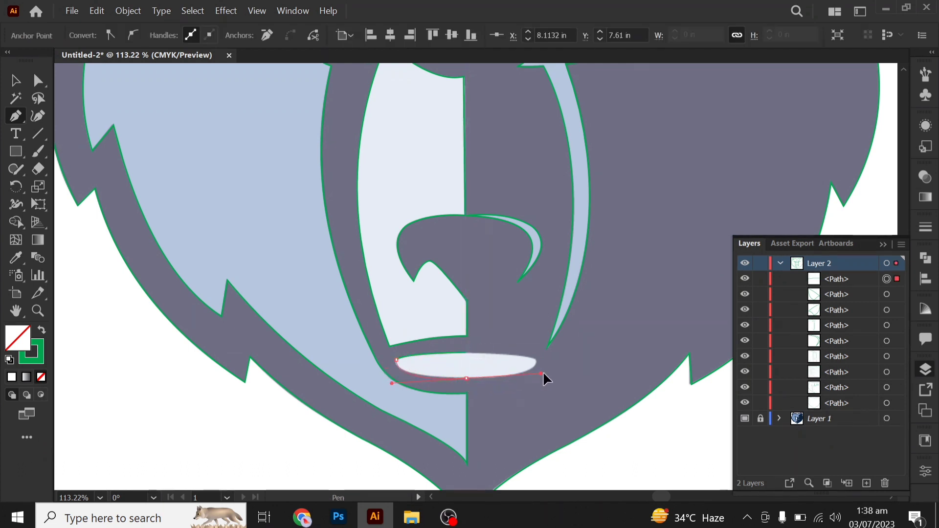
pyautogui.click(467, 379)
pyautogui.click(467, 353)
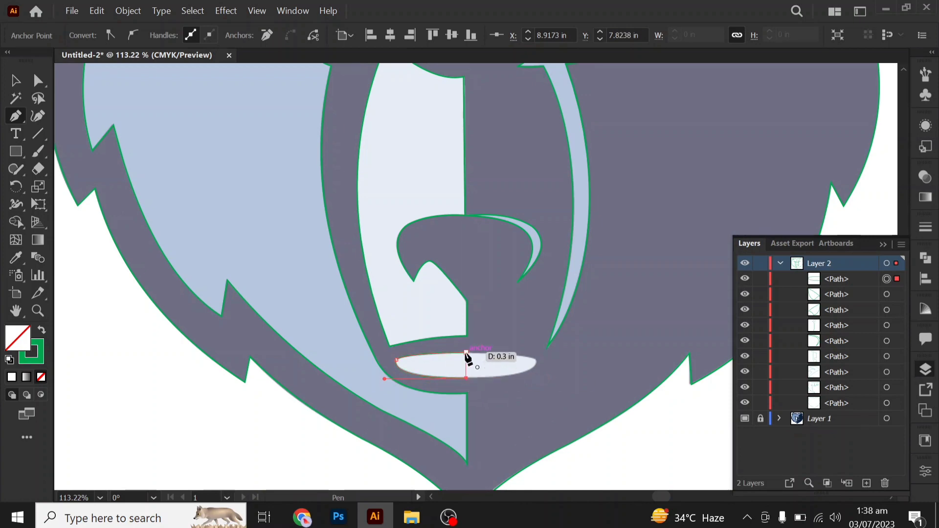
pyautogui.press('v')
# - Reflect a copy of the half-mouth path and move it to the right side
pyautogui.rightClick(494, 319)
pyautogui.moveTo(530, 229)
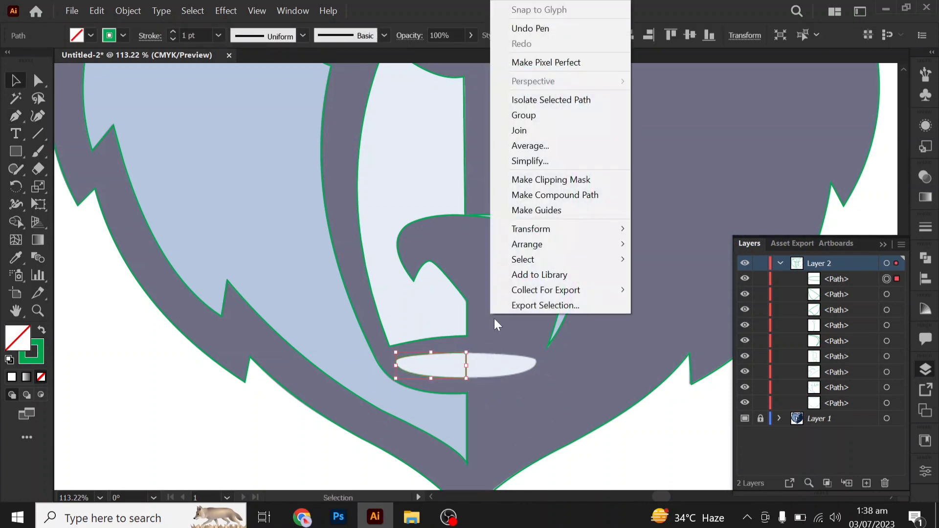
pyautogui.click(643, 278)
pyautogui.click(534, 401)
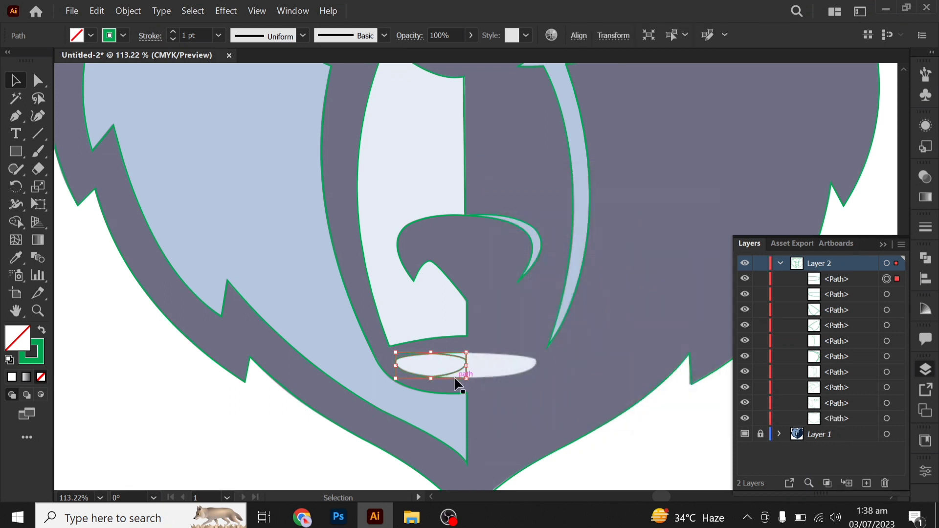
pyautogui.moveTo(462, 377); pyautogui.dragTo(523, 367)
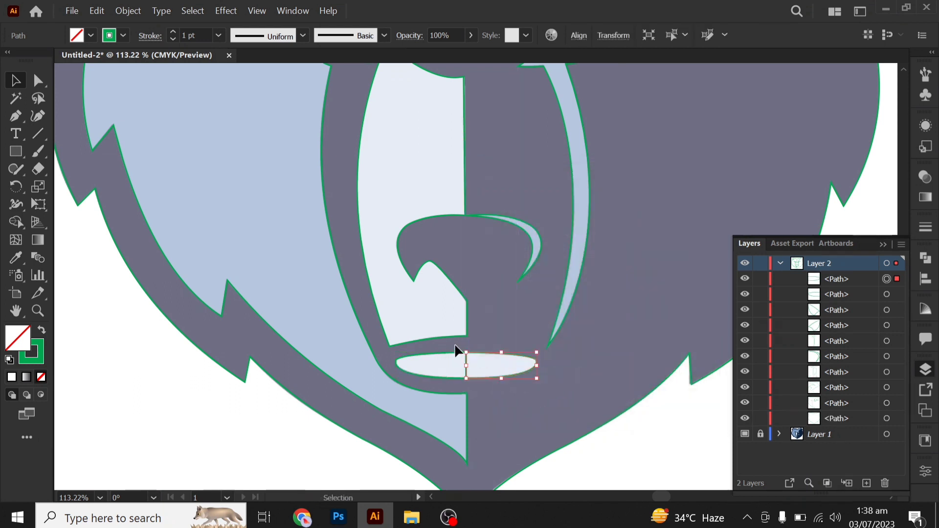
# - Unite both mouth halves into one shape with Pathfinder
pyautogui.click(925, 258)
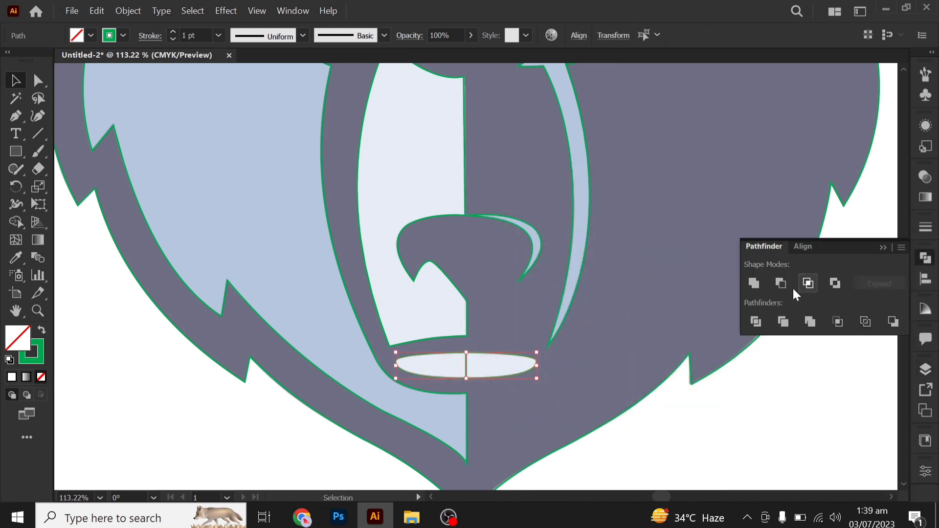
pyautogui.click(756, 290)
pyautogui.click(883, 248)
pyautogui.hotkey('ctrl', '0')
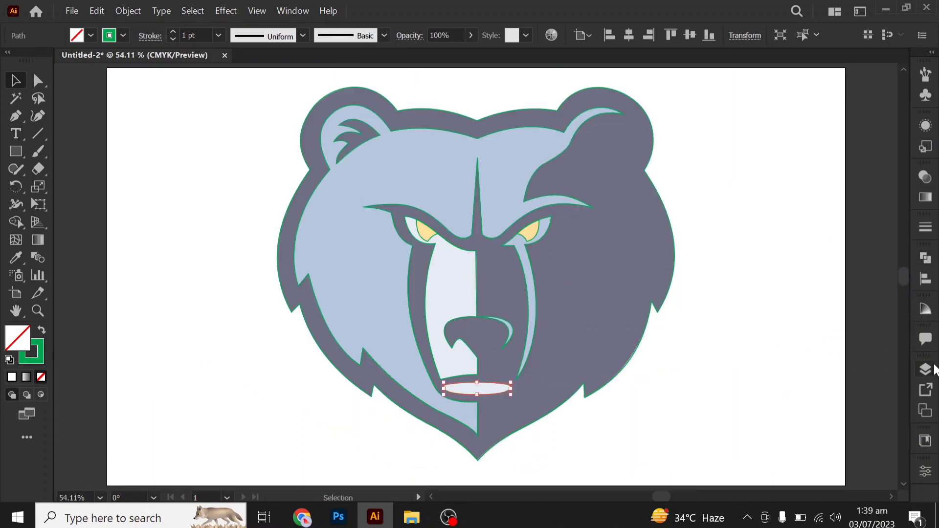
# - Shrink the reference image, move it to the left edge, and turn off Template mode
pyautogui.press('F7')
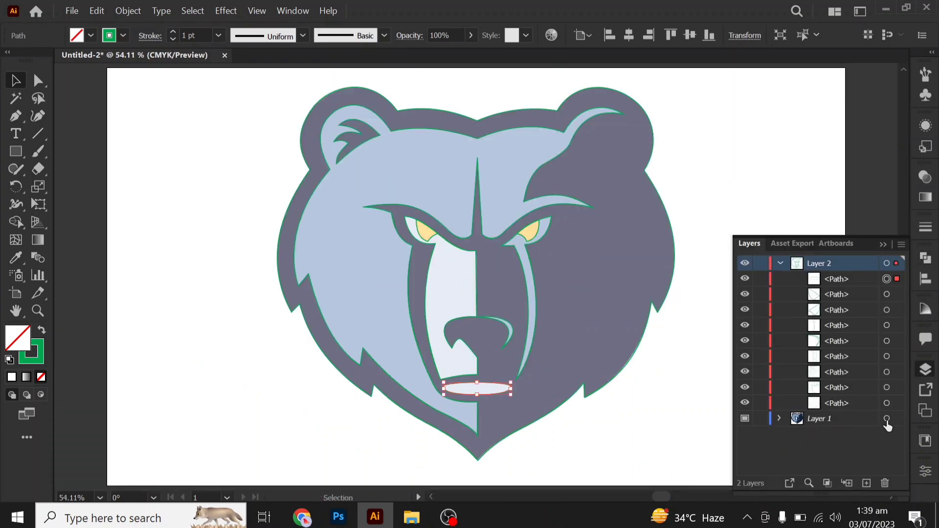
pyautogui.click(887, 419)
pyautogui.moveTo(673, 88); pyautogui.dragTo(631, 166)
pyautogui.moveTo(569, 235); pyautogui.dragTo(218, 293)
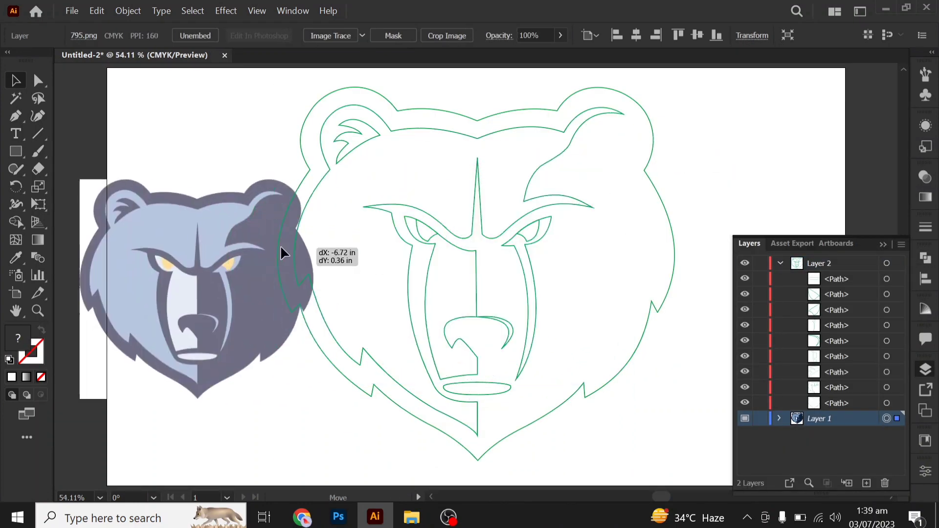
pyautogui.click(902, 244)
pyautogui.click(778, 470)
pyautogui.click(641, 422)
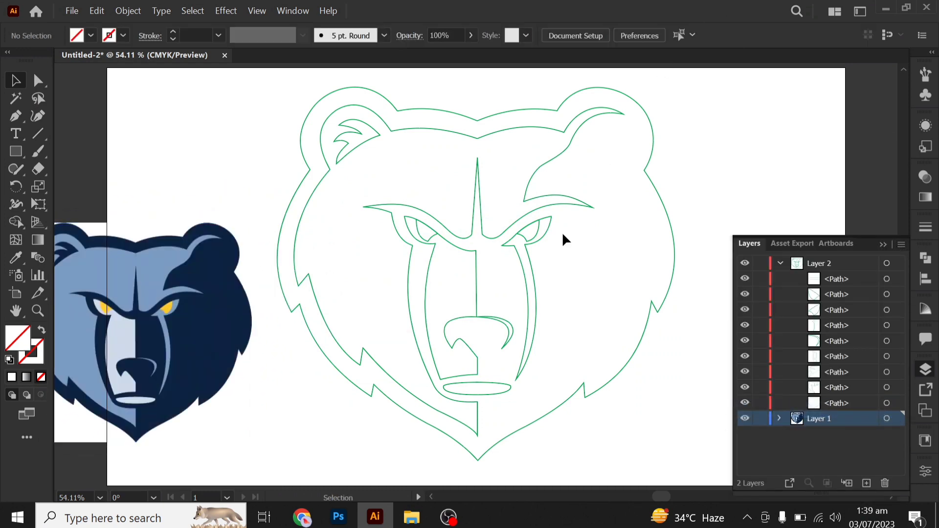
# - Fill both eye paths with the reference yellow using the Eyedropper
pyautogui.click(535, 234)
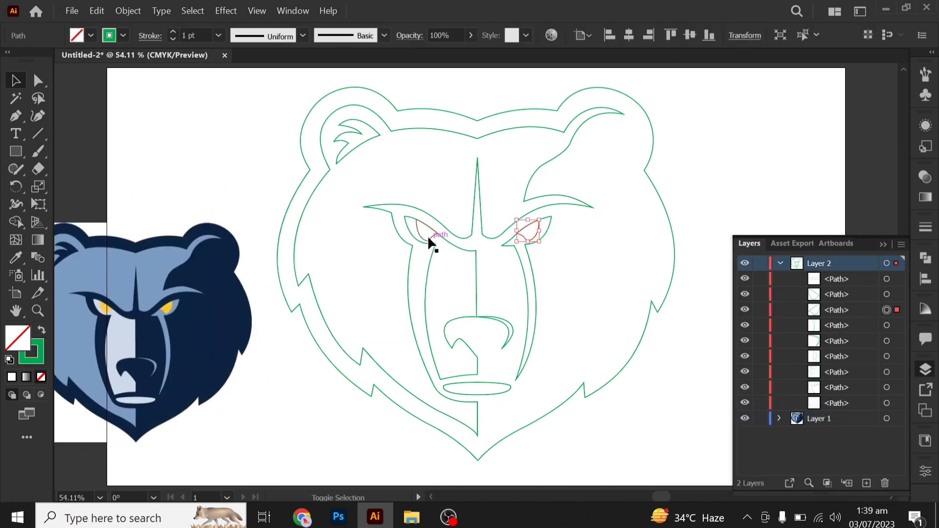
pyautogui.click(14, 259)
pyautogui.click(168, 307)
pyautogui.press('v')
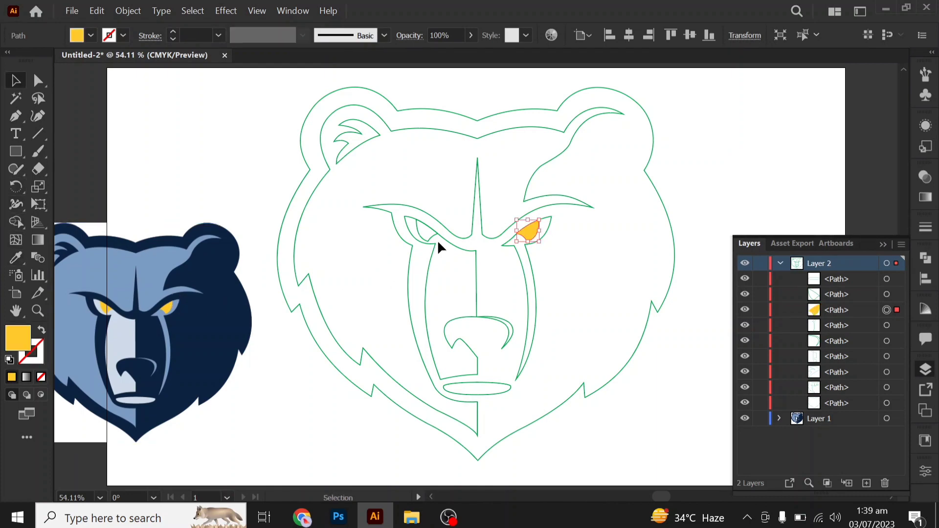
pyautogui.click(437, 239)
pyautogui.press('i')
pyautogui.click(541, 226)
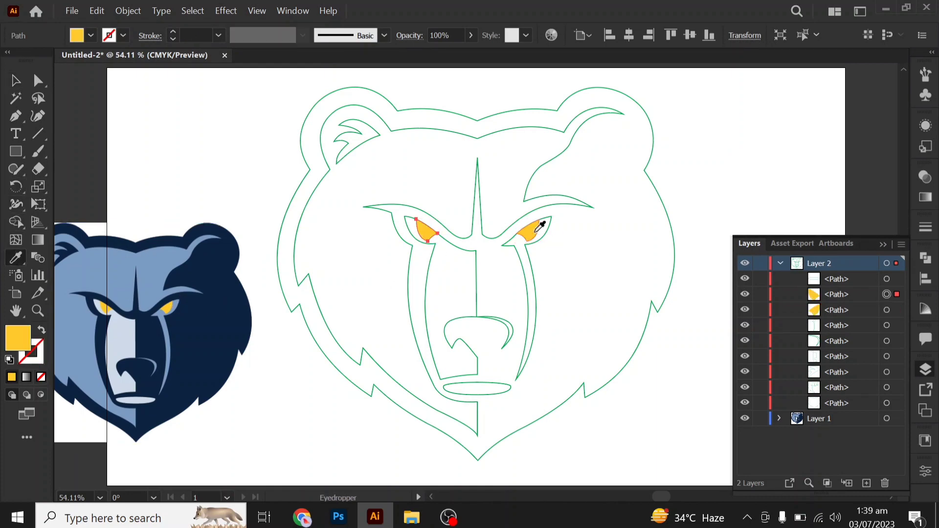
pyautogui.press('v')
pyautogui.click(262, 435)
# - Fill the cheek line, nose curve, mouth oval and inner head with the reference light blue
pyautogui.click(530, 345)
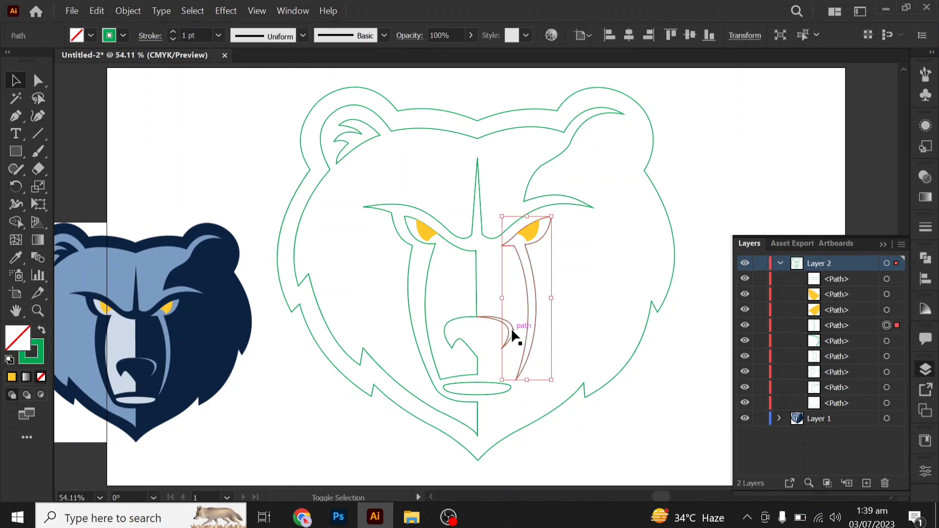
pyautogui.keyDown('shift'); pyautogui.click(512, 332); pyautogui.keyUp('shift')
pyautogui.keyDown('shift'); pyautogui.click(507, 389); pyautogui.keyUp('shift')
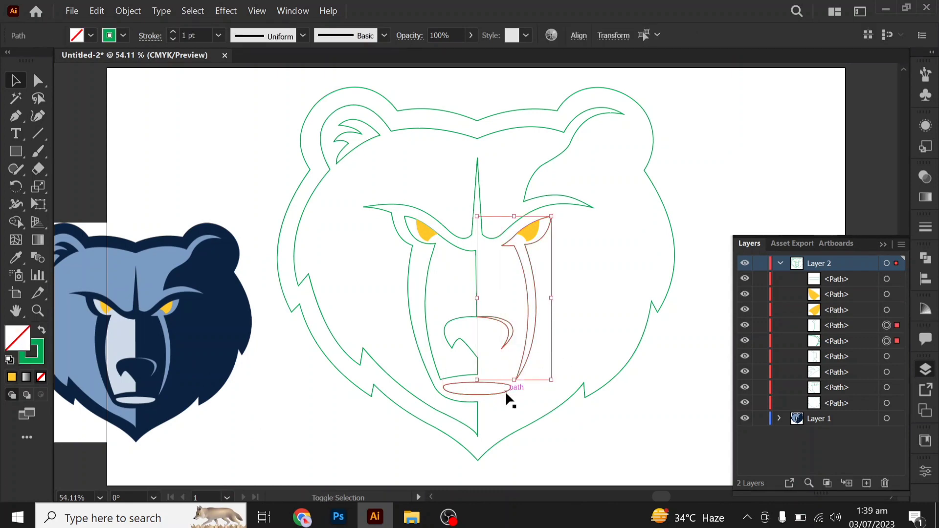
pyautogui.click(312, 292)
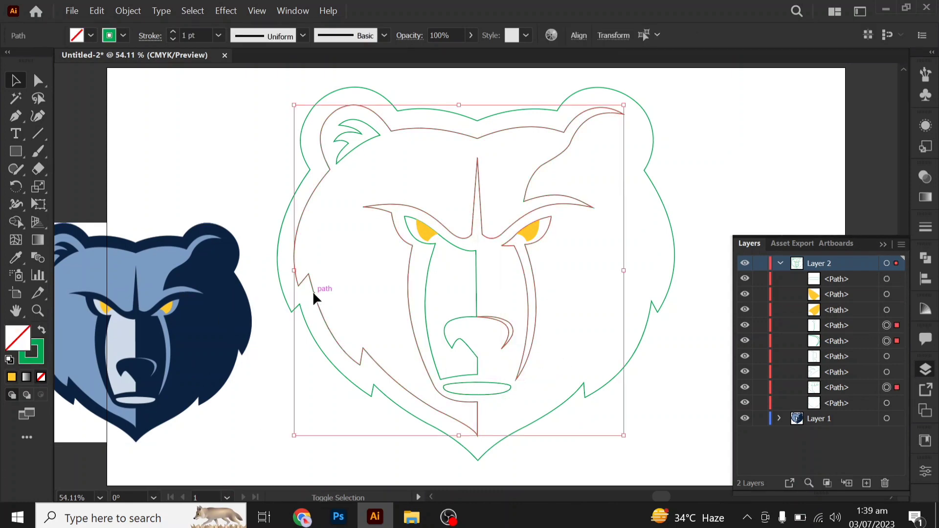
pyautogui.click(14, 257)
pyautogui.click(155, 273)
pyautogui.press('v')
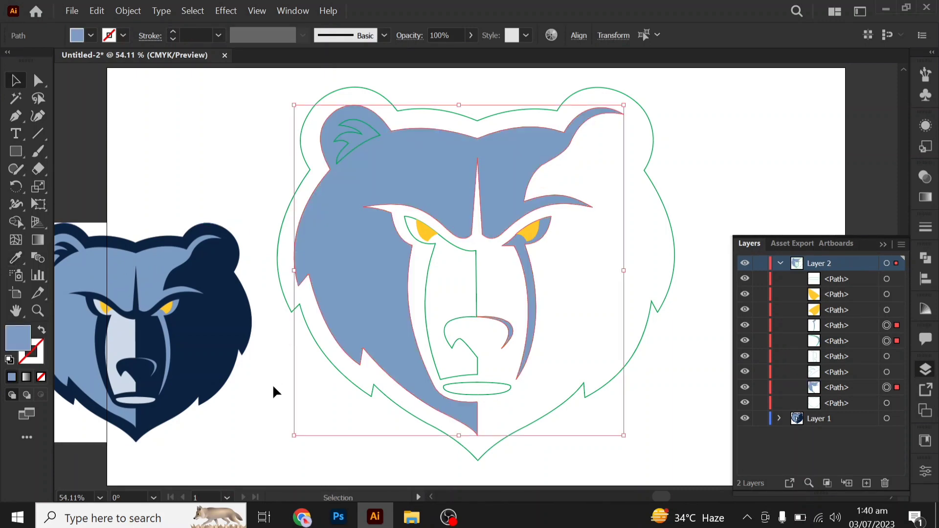
pyautogui.click(273, 386)
# - Fill the muzzle and mouth paths with the pale reference blue
pyautogui.click(433, 362)
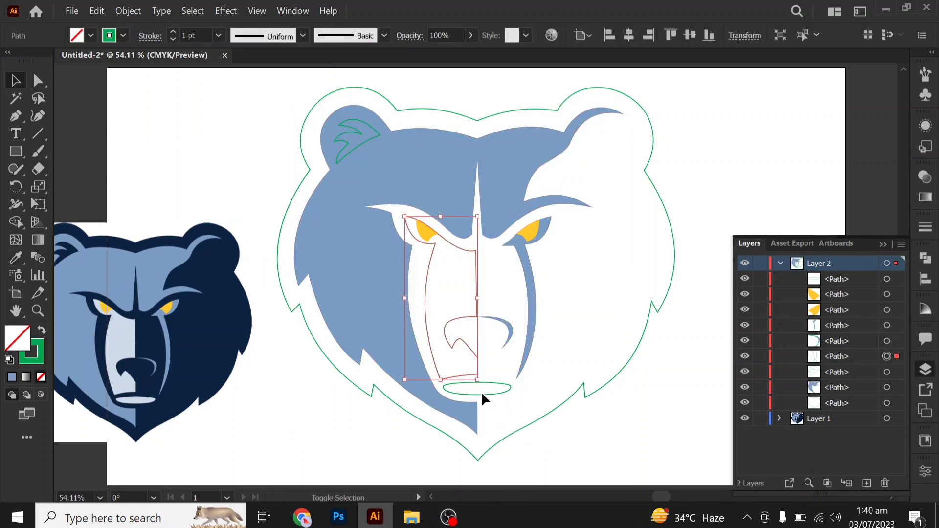
pyautogui.keyDown('shift'); pyautogui.click(498, 392); pyautogui.keyUp('shift')
pyautogui.click(15, 264)
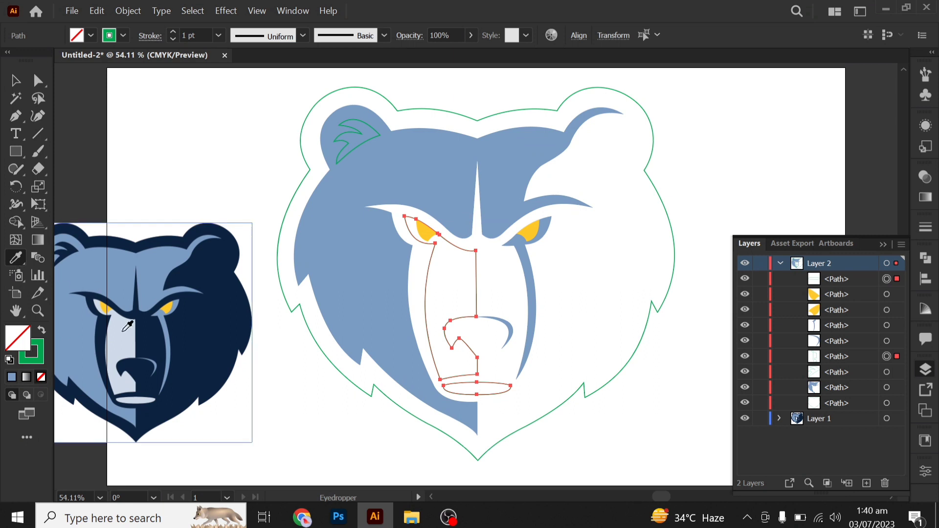
pyautogui.click(127, 326)
pyautogui.press('v')
# - Fill the outer head outline and ear detail with the reference navy
pyautogui.click(359, 388)
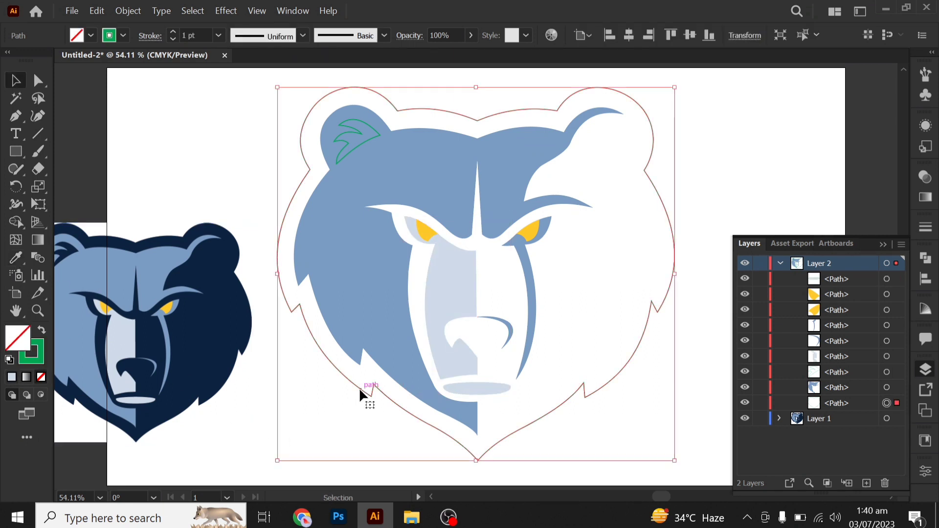
pyautogui.keyDown('shift'); pyautogui.click(371, 135); pyautogui.keyUp('shift')
pyautogui.click(16, 257)
pyautogui.click(233, 337)
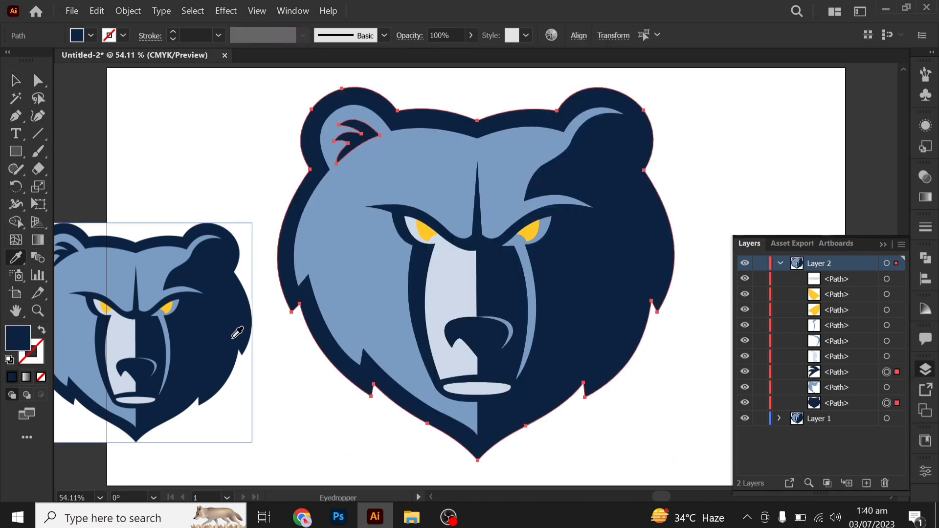
pyautogui.press('v')
pyautogui.click(884, 244)
# - Shrink the reference bear image, move it to the lower left, then delete it
pyautogui.click(719, 187)
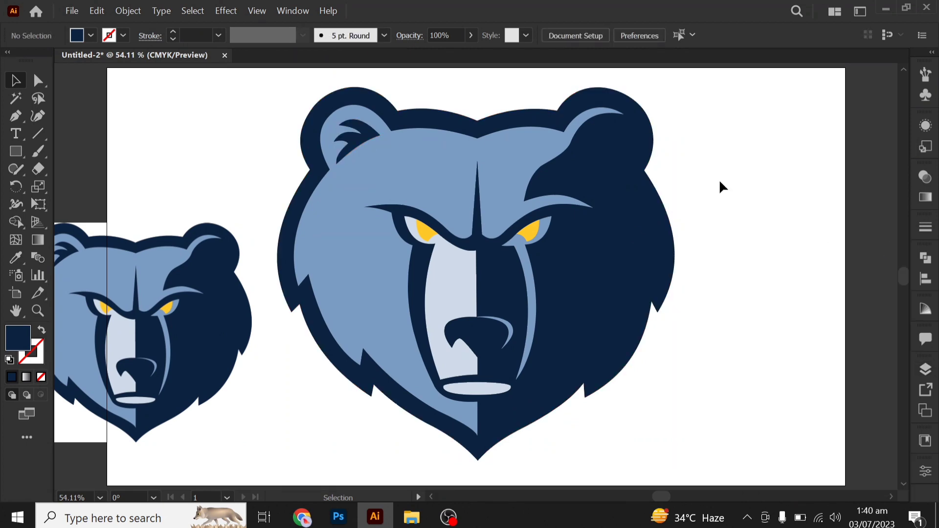
pyautogui.moveTo(191, 333); pyautogui.dragTo(245, 353)
pyautogui.moveTo(304, 247); pyautogui.dragTo(235, 308)
pyautogui.moveTo(189, 350); pyautogui.dragTo(189, 393)
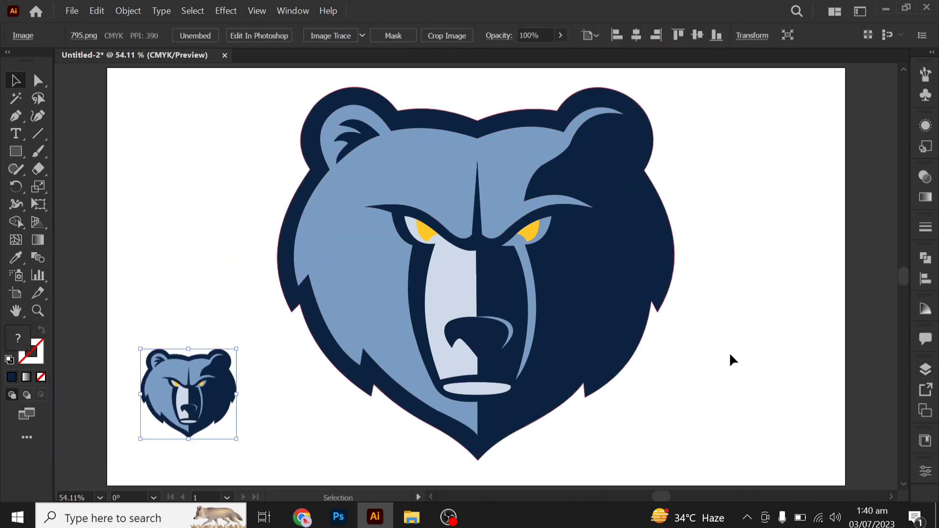
pyautogui.click(759, 361)
pyautogui.press('Delete')
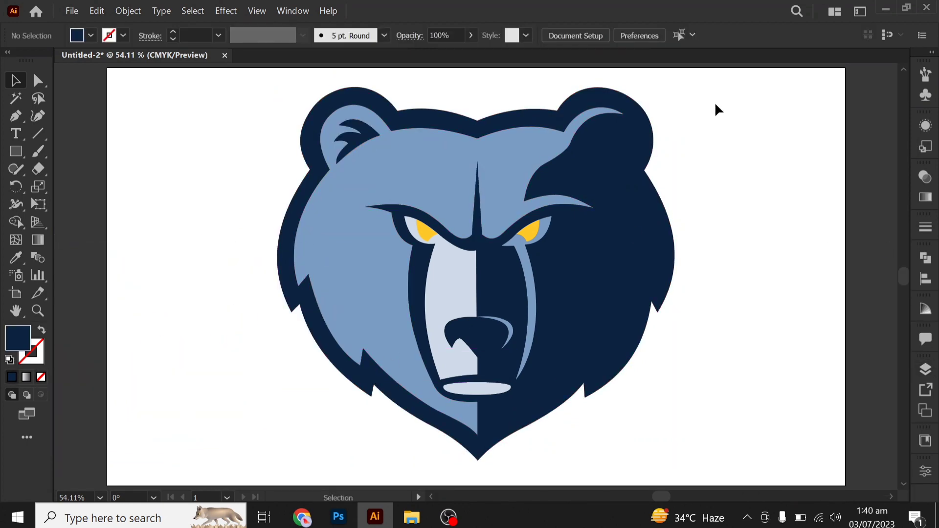
# - Select every navy, light blue and yellow bear path and group them into one object
pyautogui.moveTo(747, 88); pyautogui.dragTo(262, 489)
pyautogui.rightClick(246, 201)
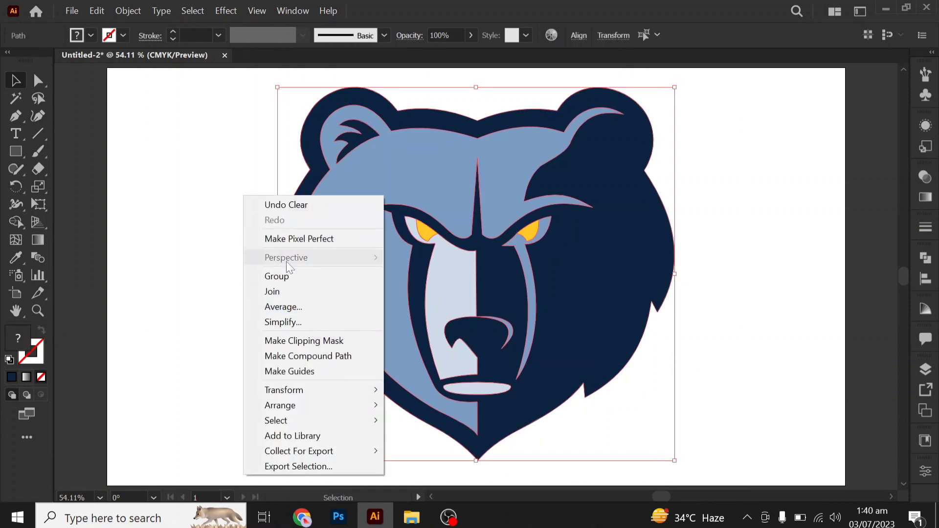
pyautogui.click(291, 277)
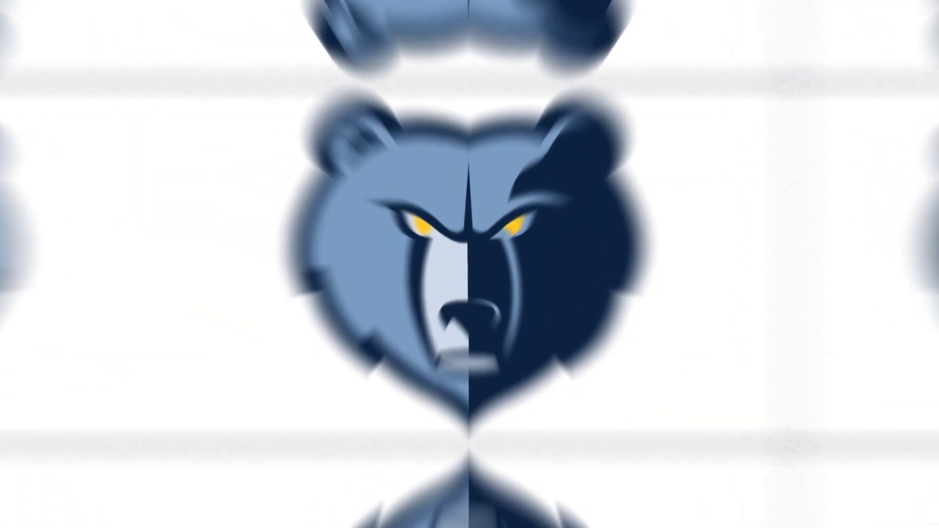